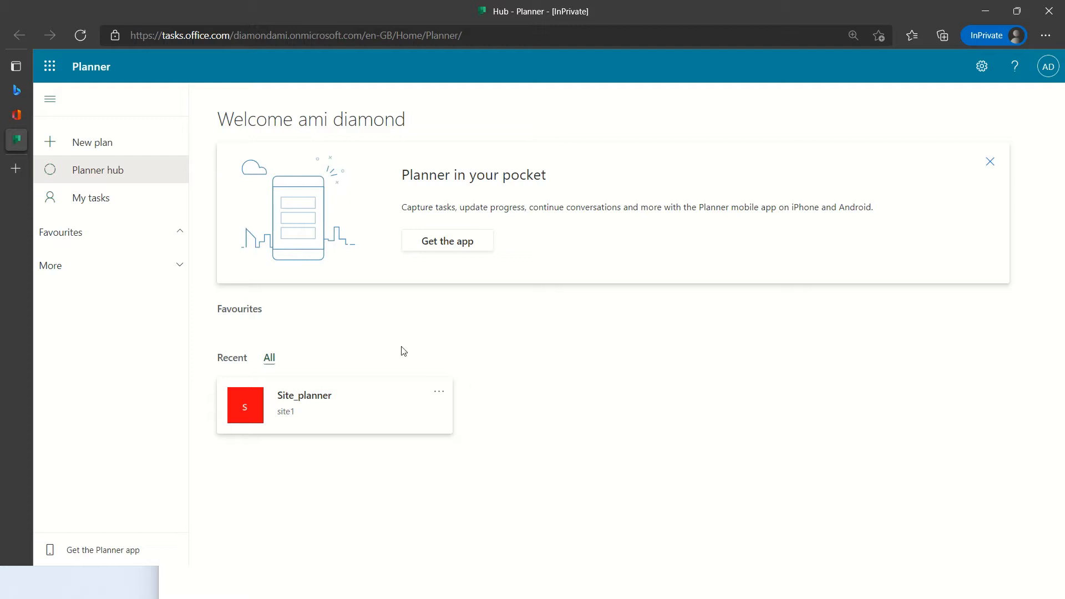
- Go to the Office 365 home page, list all apps and launch Planner from there
click(53, 71)
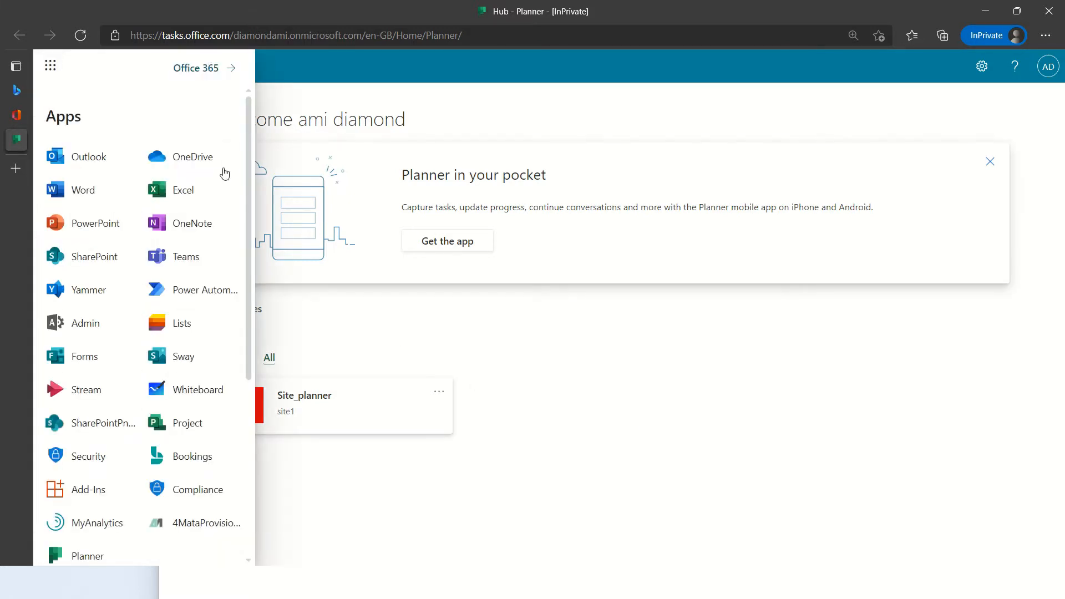
click(208, 71)
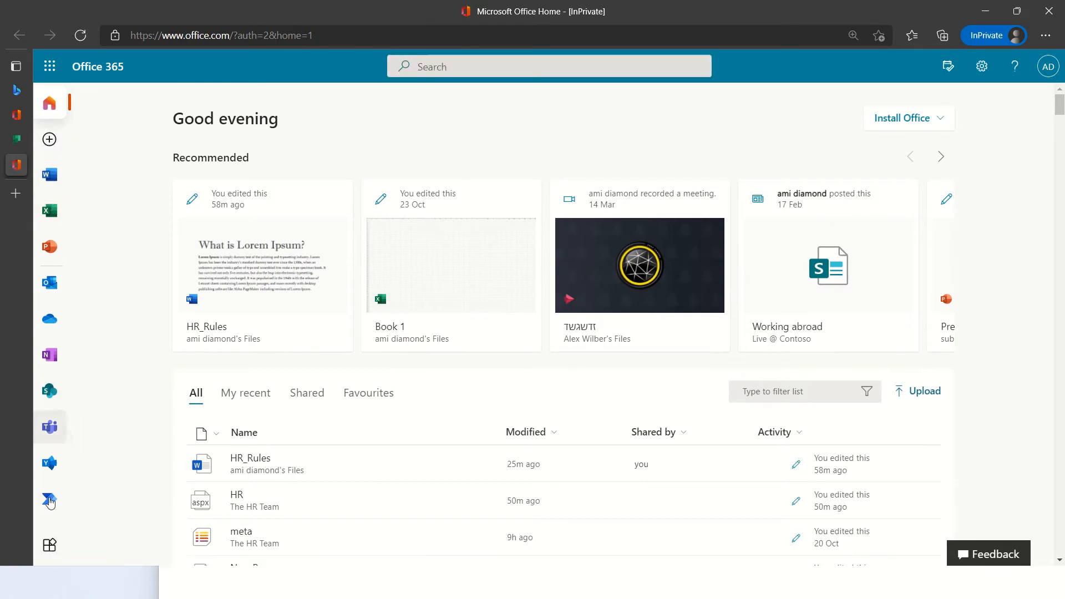
click(50, 549)
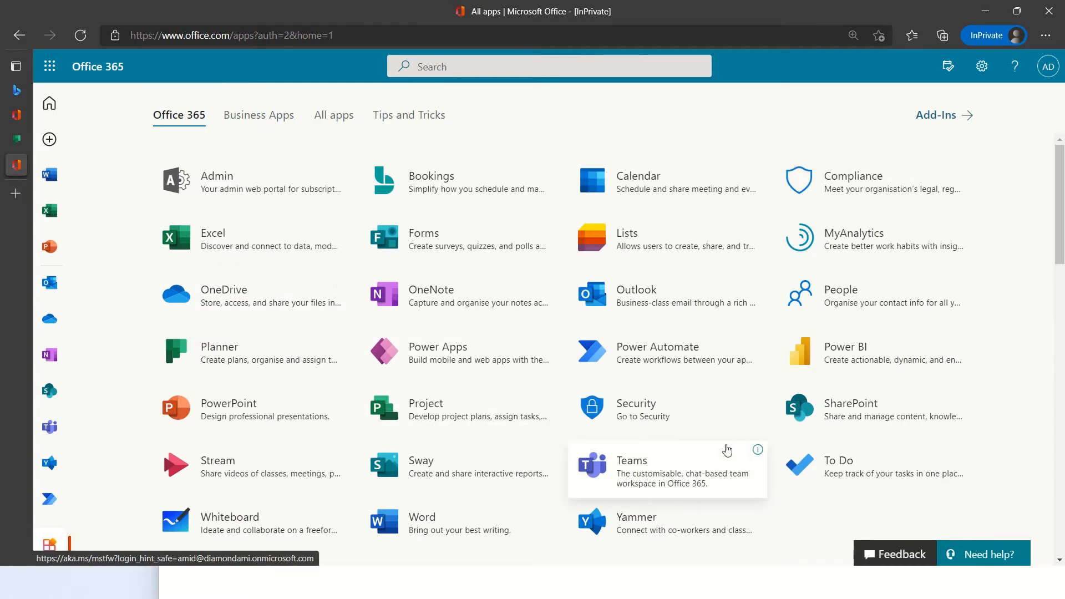
click(224, 349)
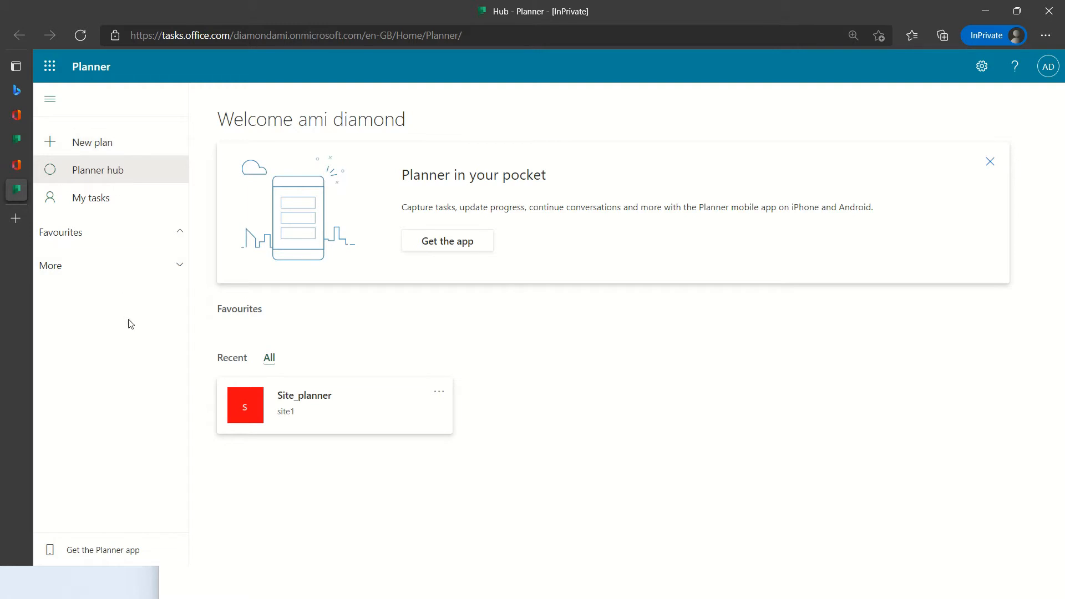
- Create a new private plan named Health Team without adding it to an existing group, and dismiss the introductory tip
click(101, 149)
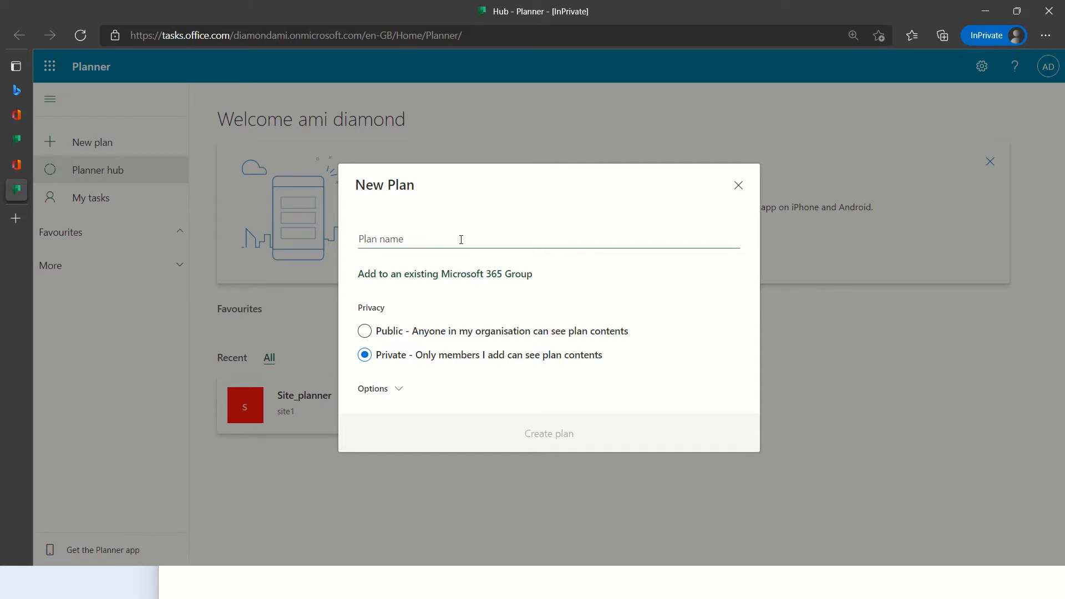
text(Hea)
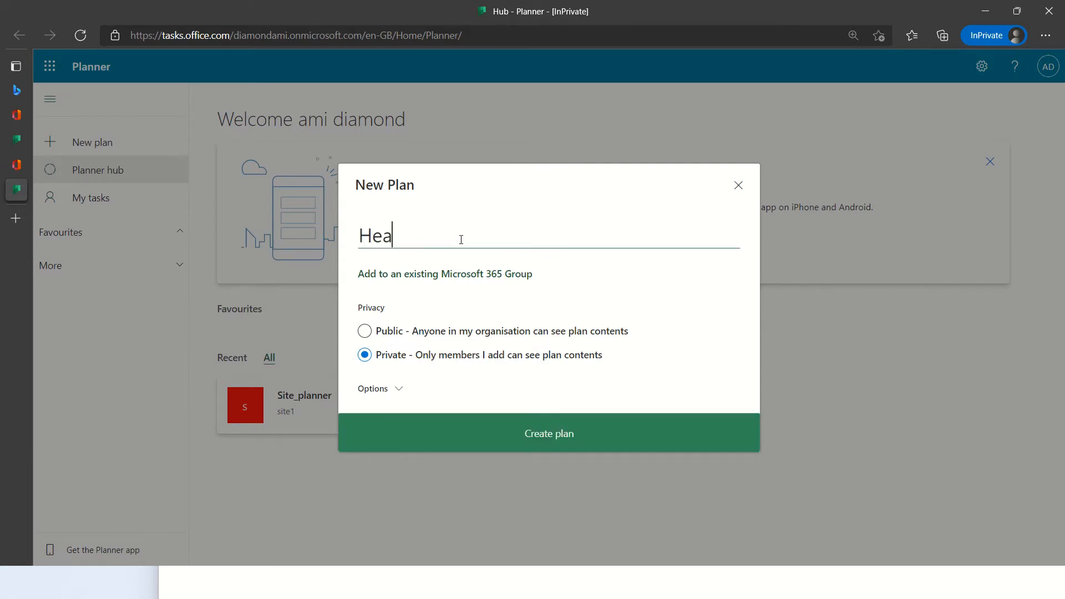
text(lth Team)
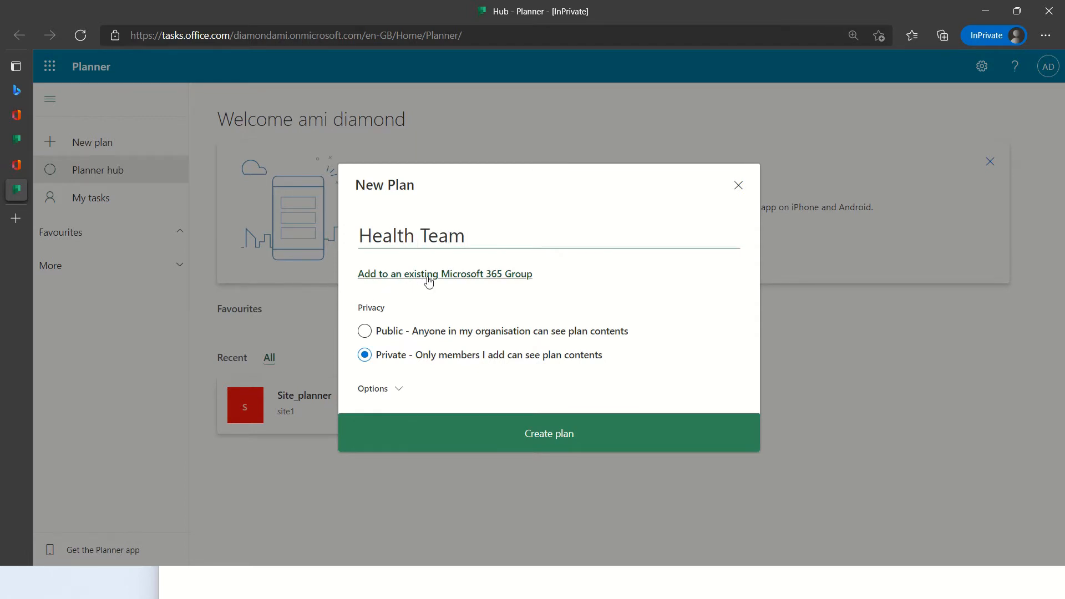
click(497, 275)
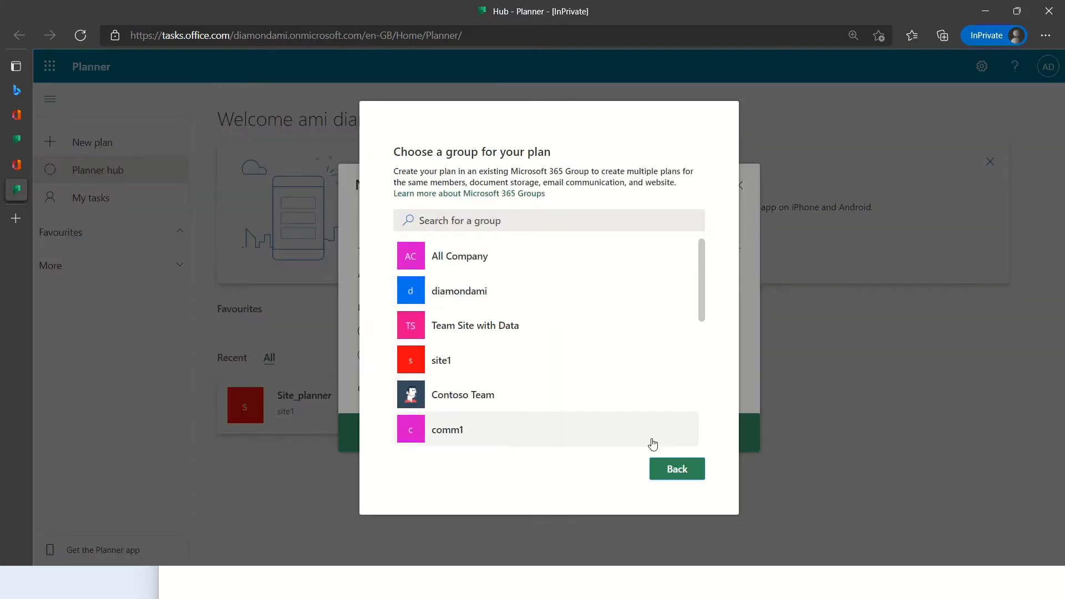
click(693, 477)
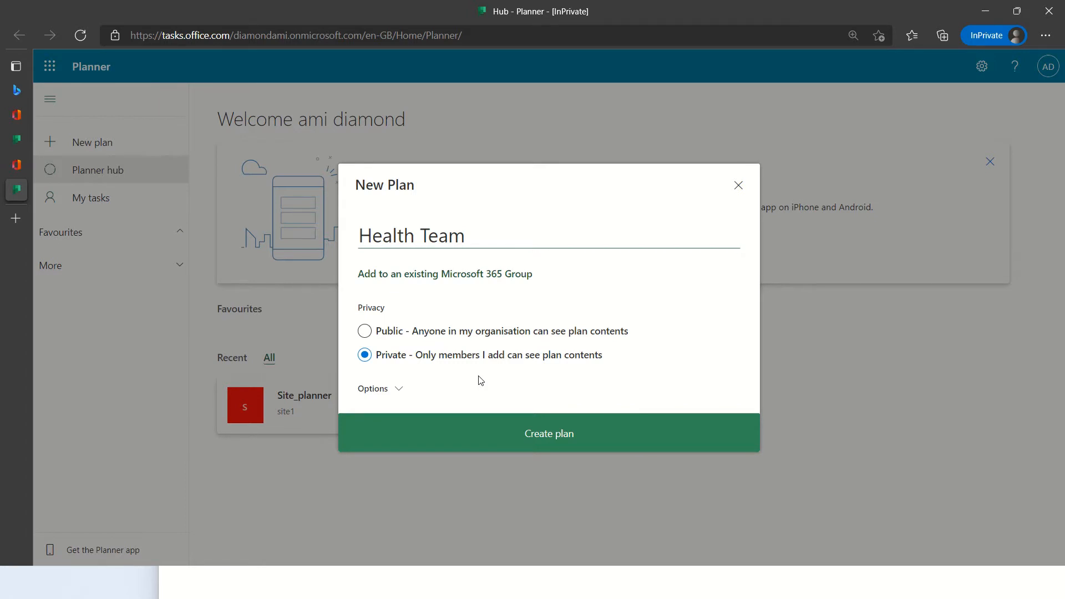
click(398, 392)
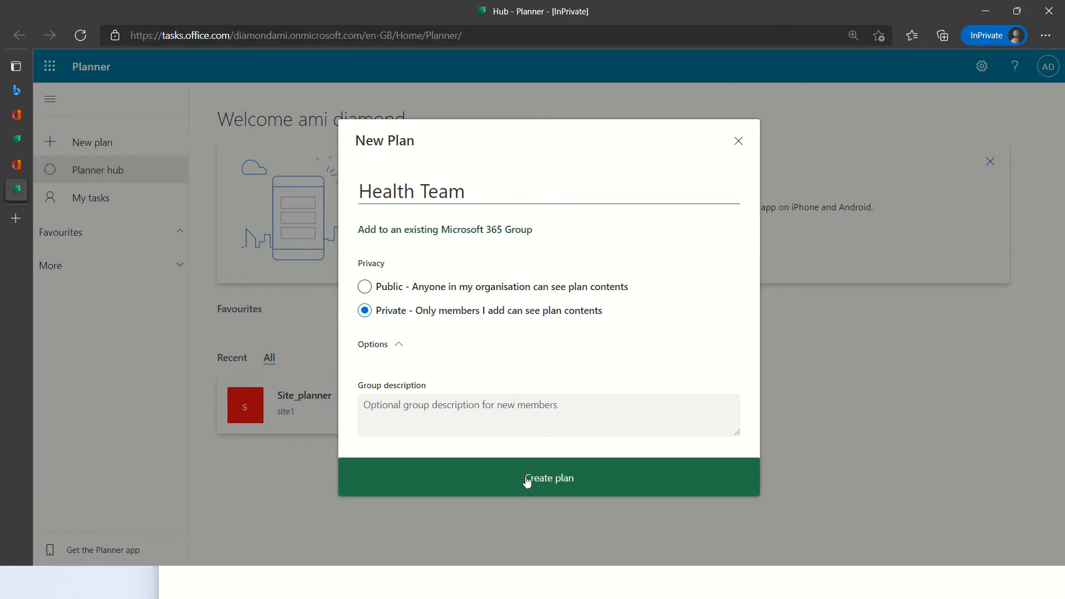
click(546, 481)
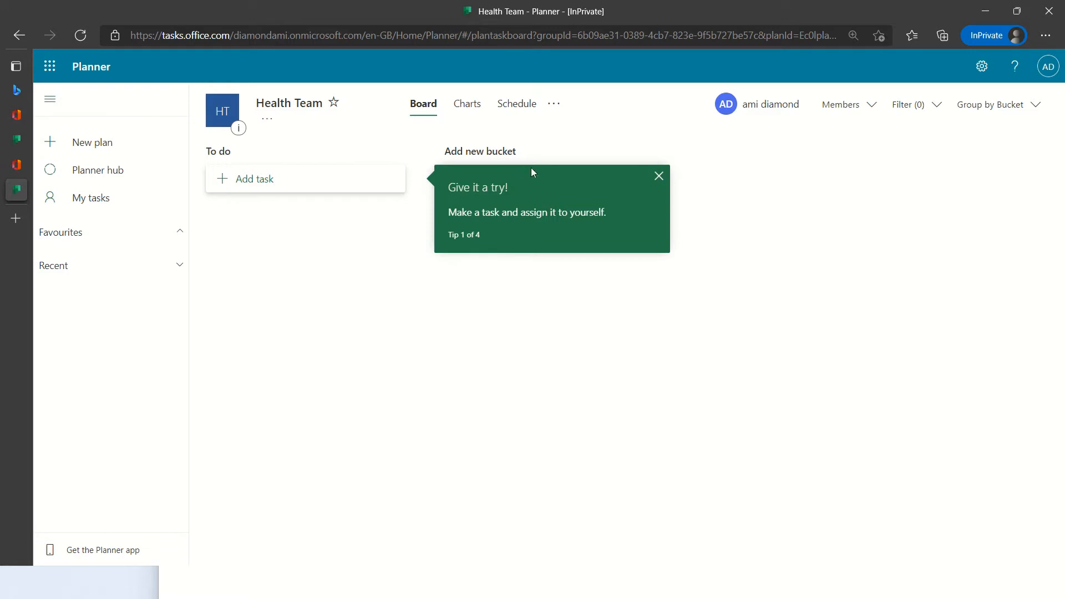
click(658, 176)
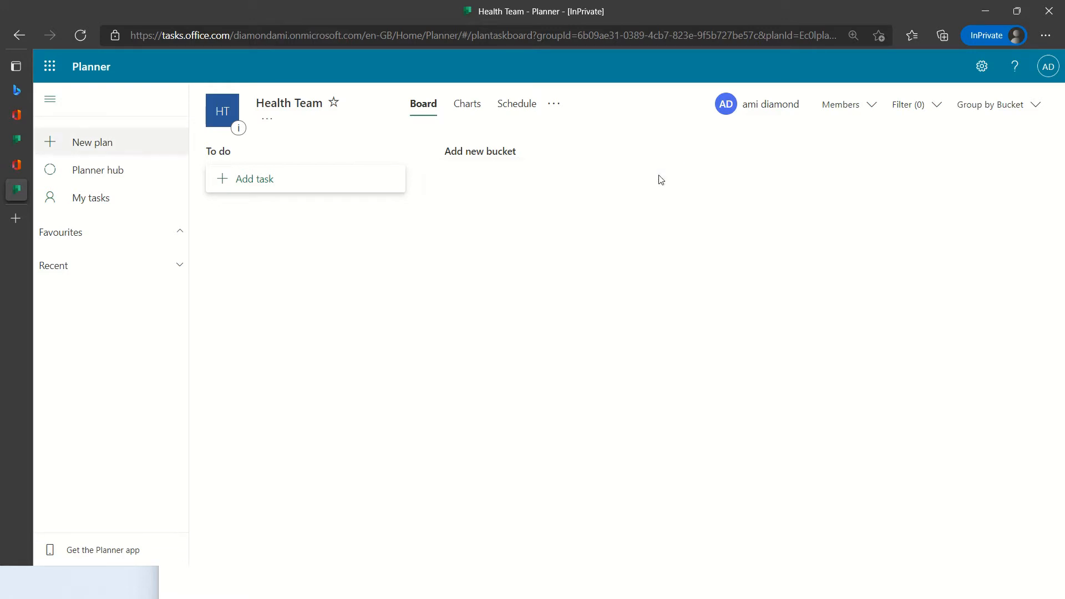
- Add a new bucket named Budget beside the To do bucket
click(220, 152)
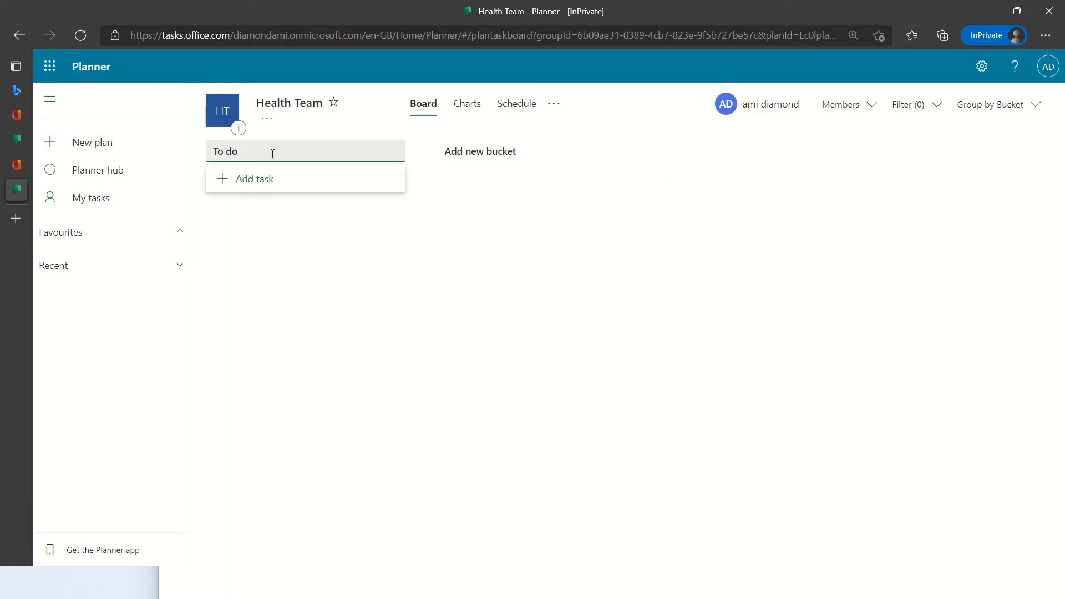
drag(251, 153, 208, 152)
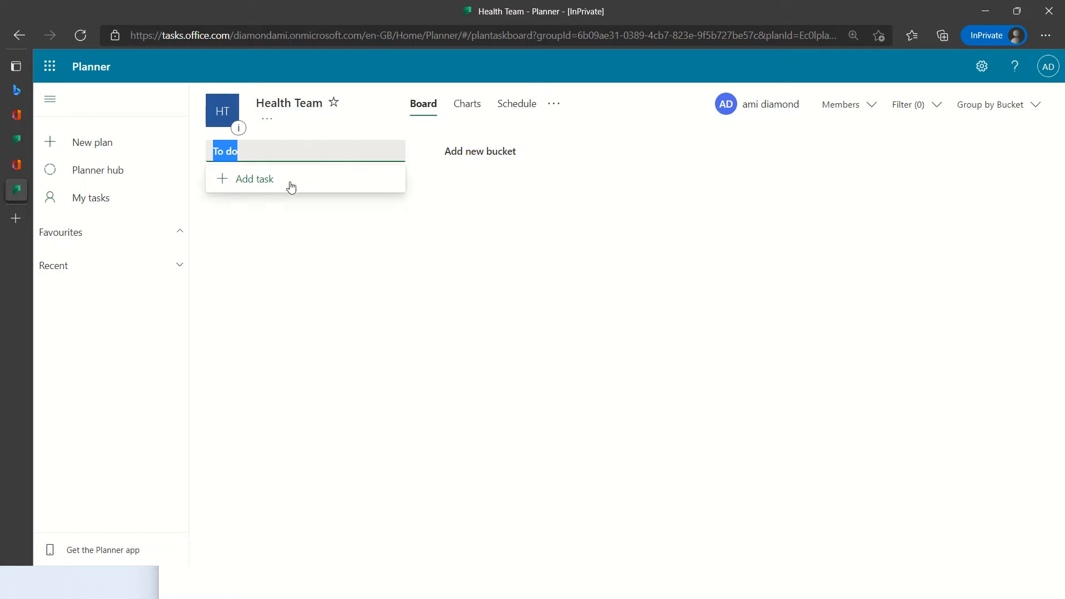
click(485, 153)
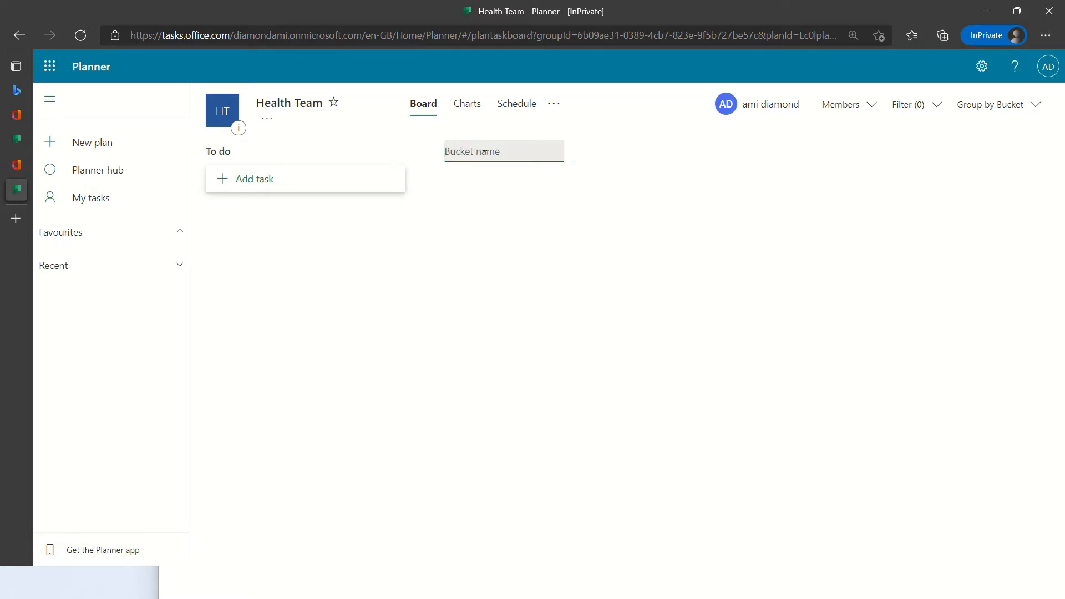
text(Bug)
text(get)
key(BackSpace)
key(BackSpace)
key(BackSpace)
key(BackSpace)
text(dget)
key(Return)
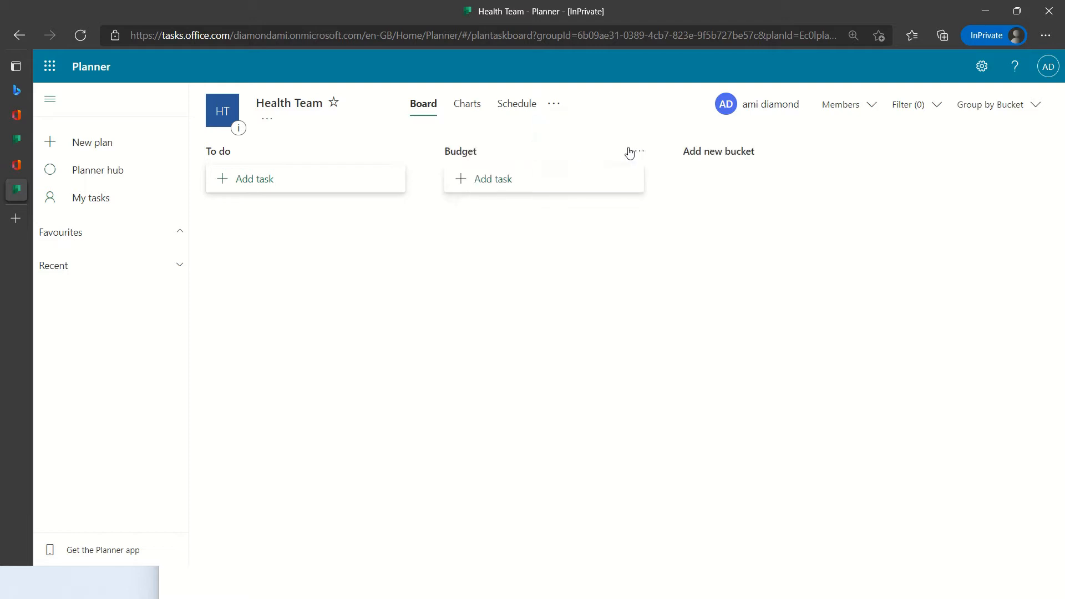
- Add another bucket named IT after the Budget bucket
click(707, 151)
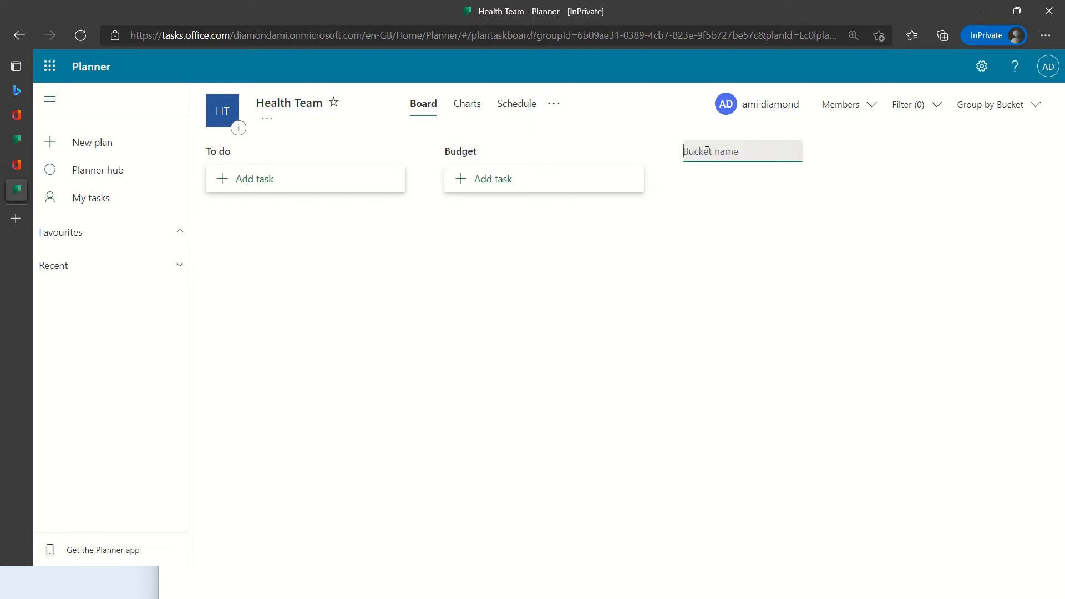
text(IT)
key(Return)
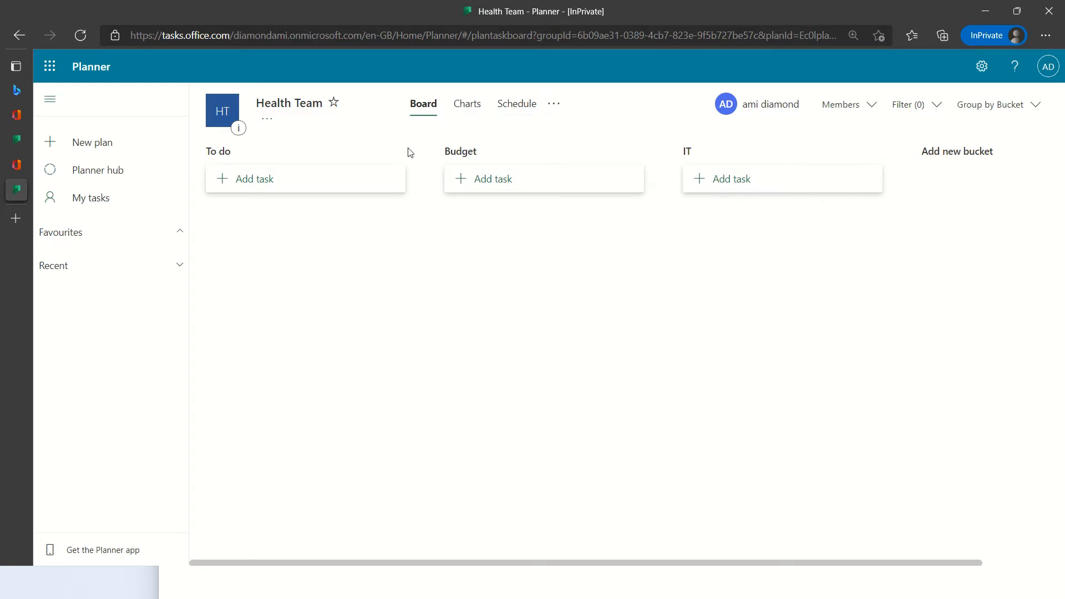
- Start a new task named Task1 in the To do bucket with a due date of 19 November 2021
click(289, 191)
text(T)
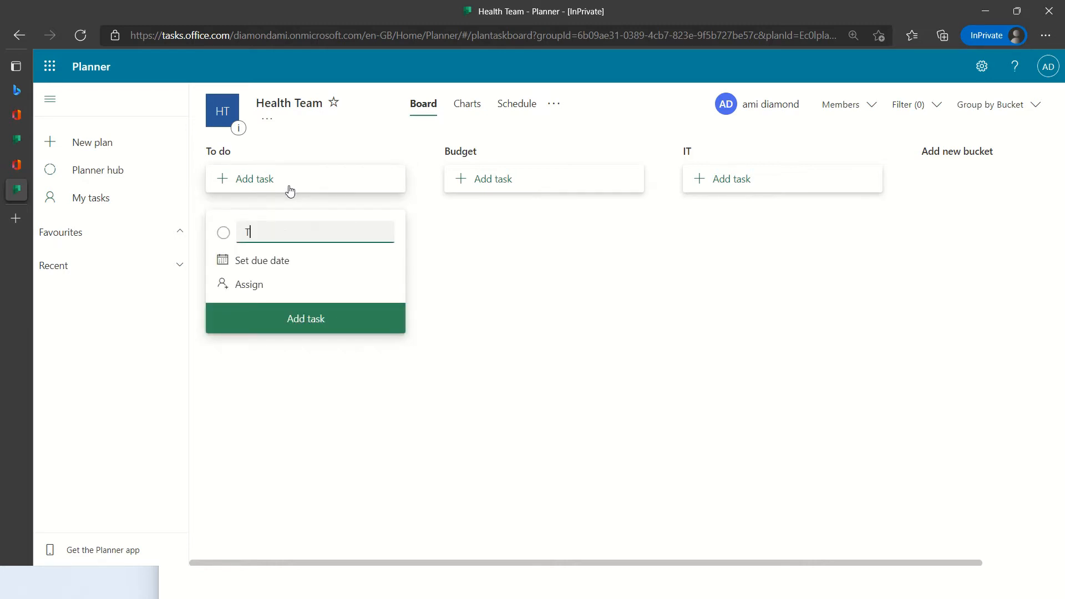
text(ask1)
click(273, 262)
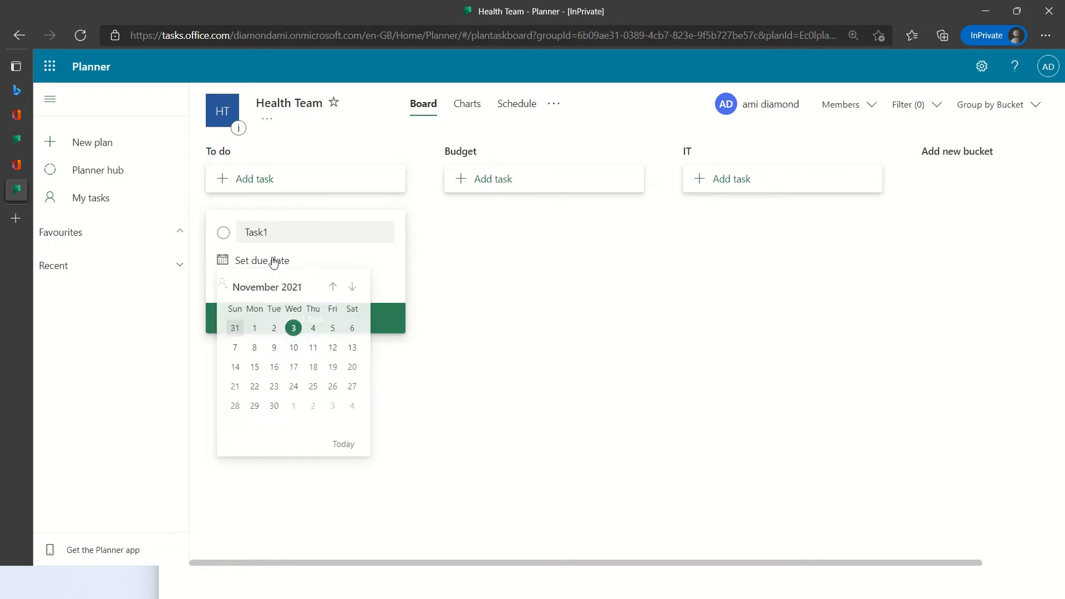
click(329, 372)
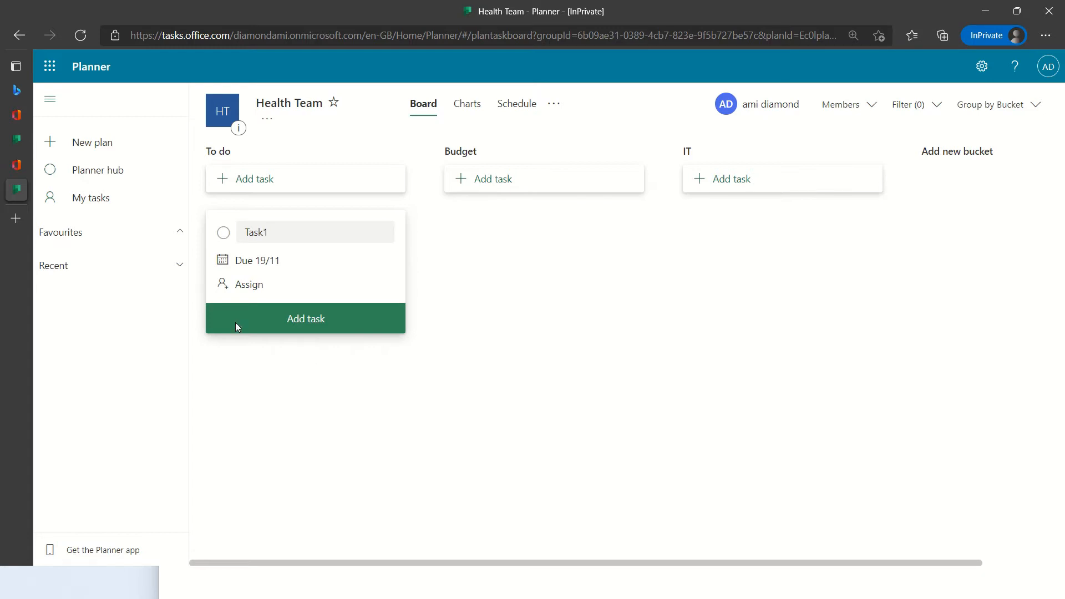
- Assign Task1 to the plan's member and add the task to the To do bucket
click(249, 287)
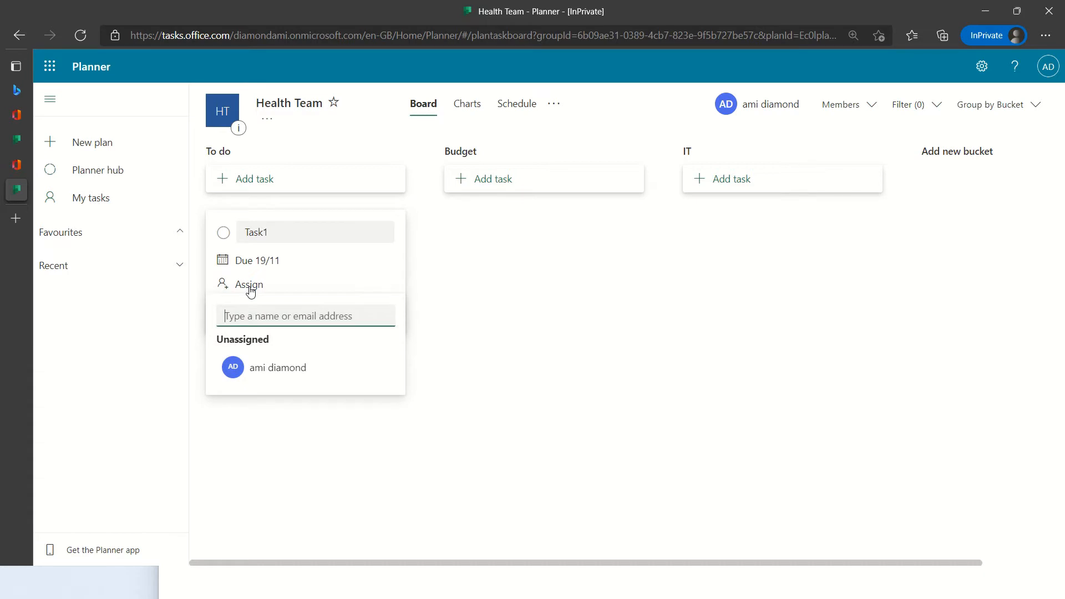
click(284, 369)
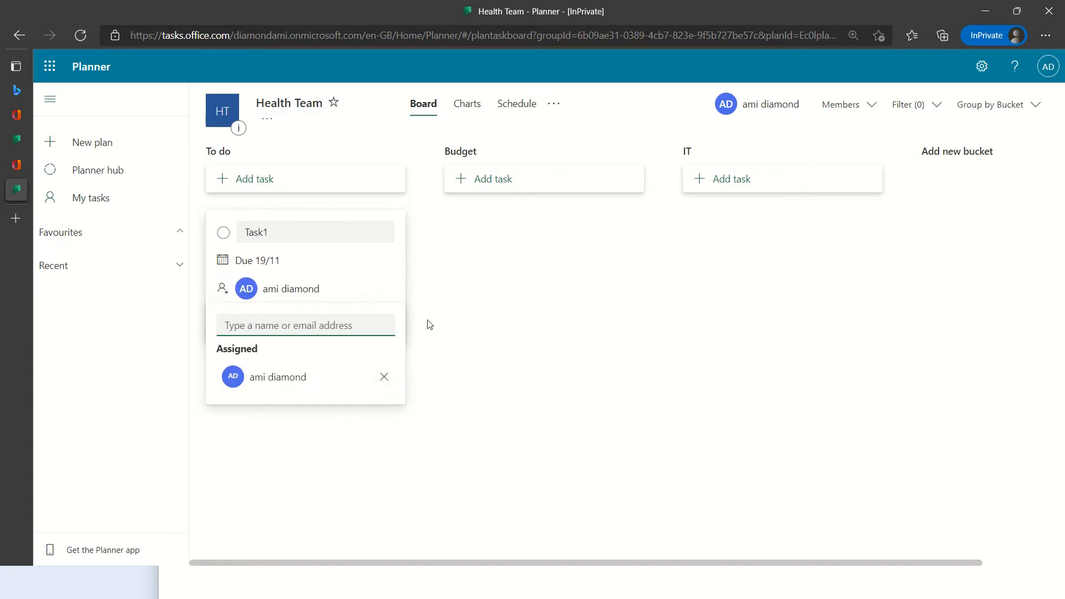
click(461, 290)
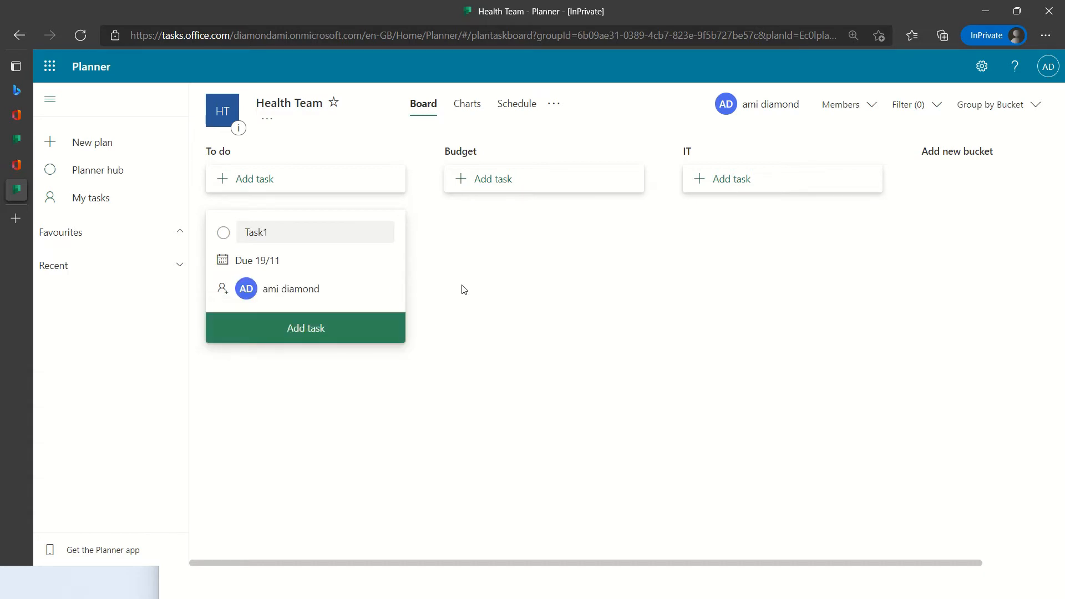
click(348, 272)
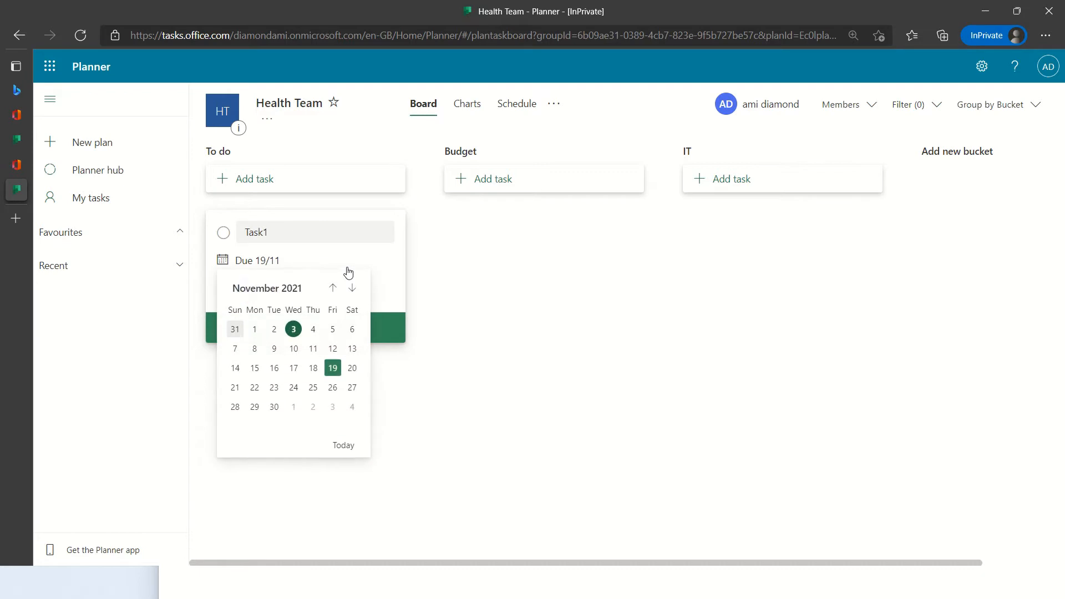
click(456, 271)
click(354, 331)
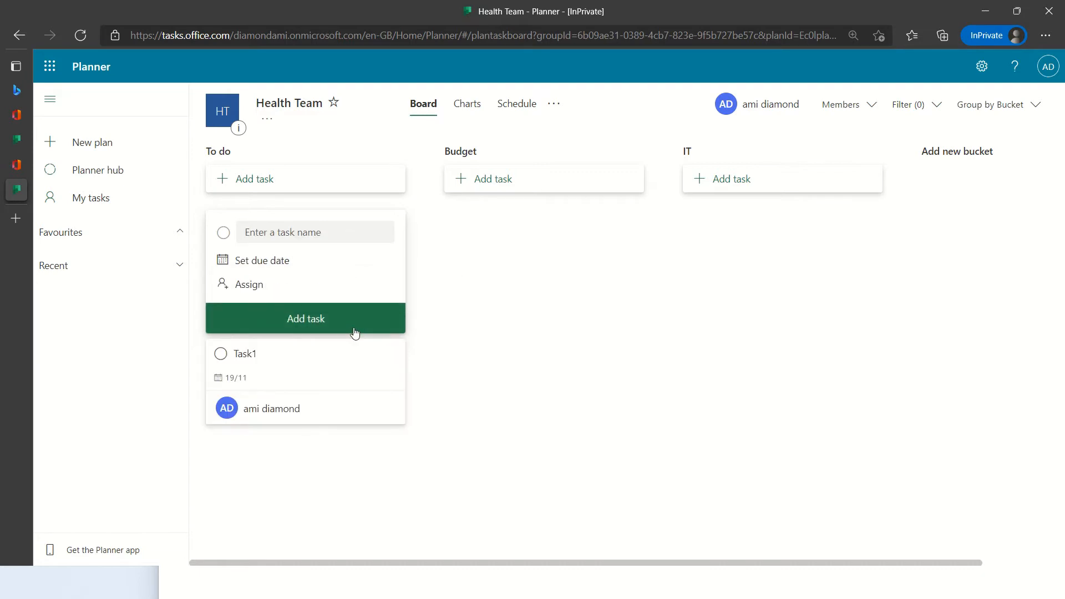
click(485, 303)
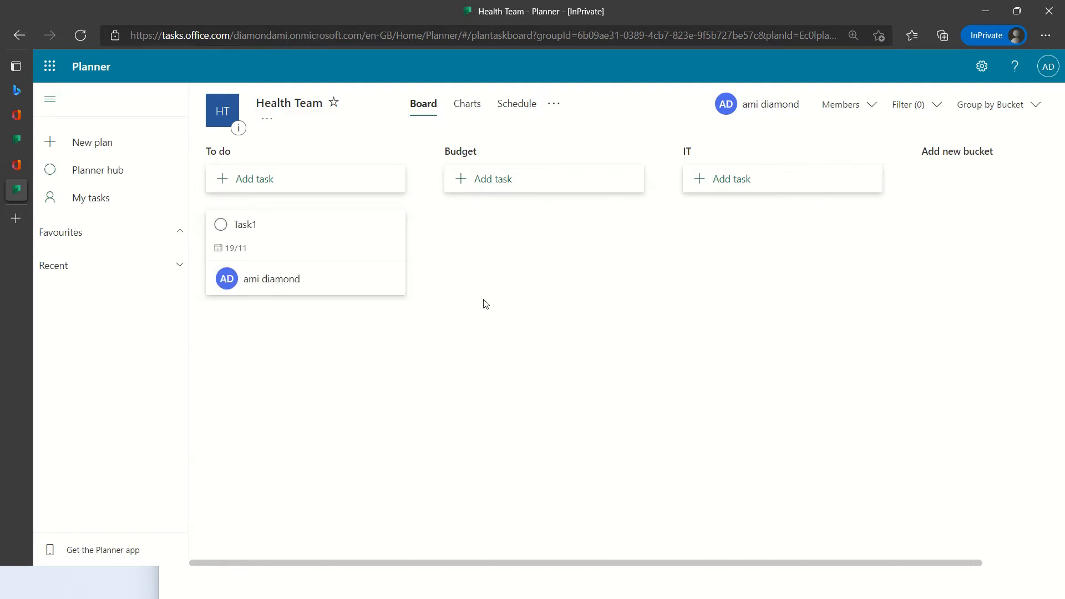
- Open the details of Task1, dismiss the tip and check who the task is assigned to
click(307, 242)
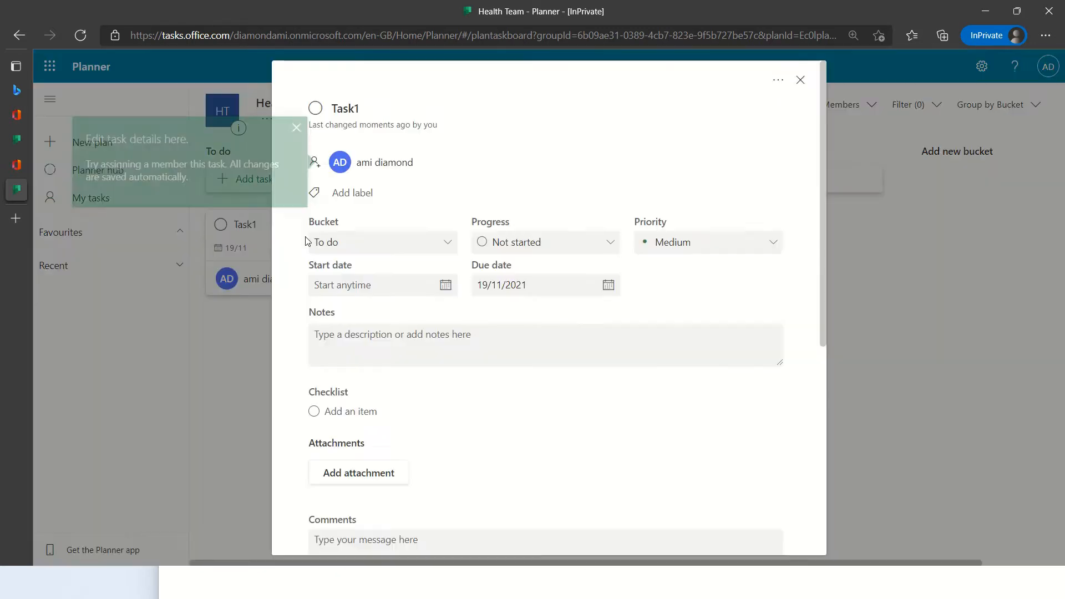
click(288, 128)
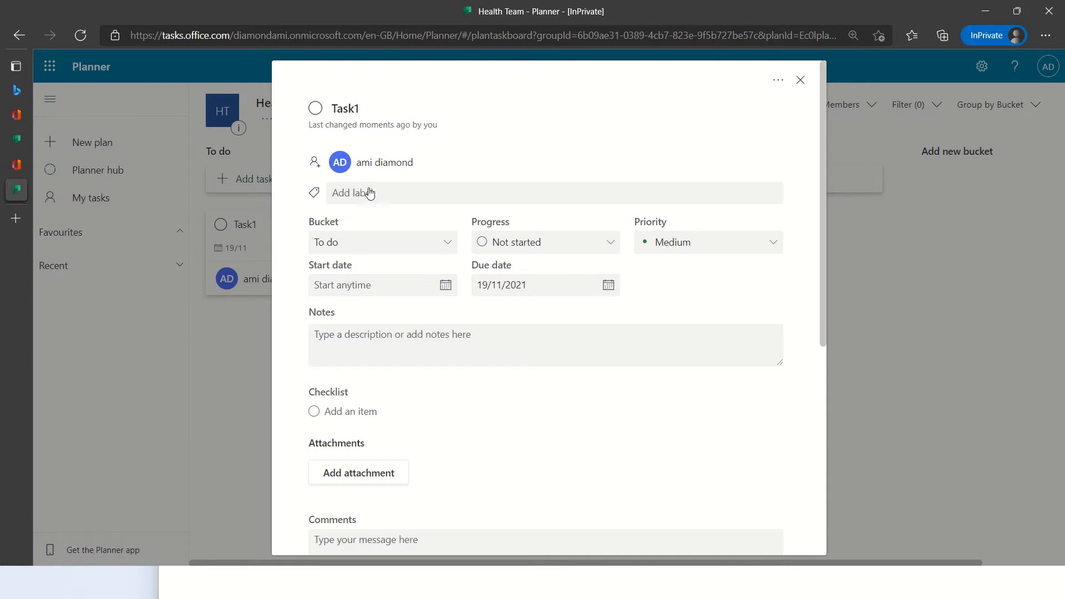
click(317, 164)
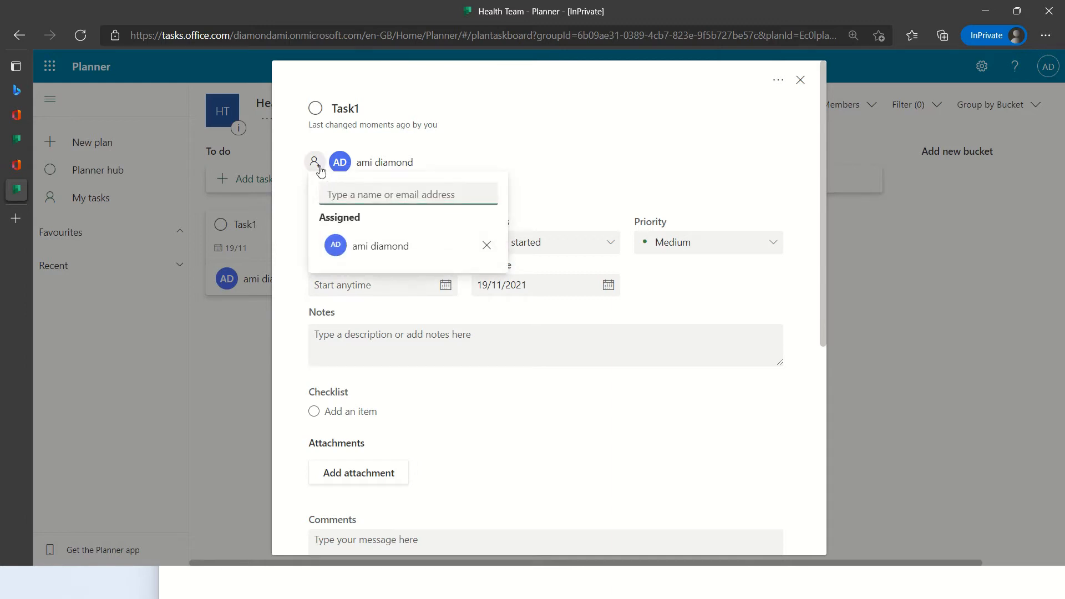
click(495, 152)
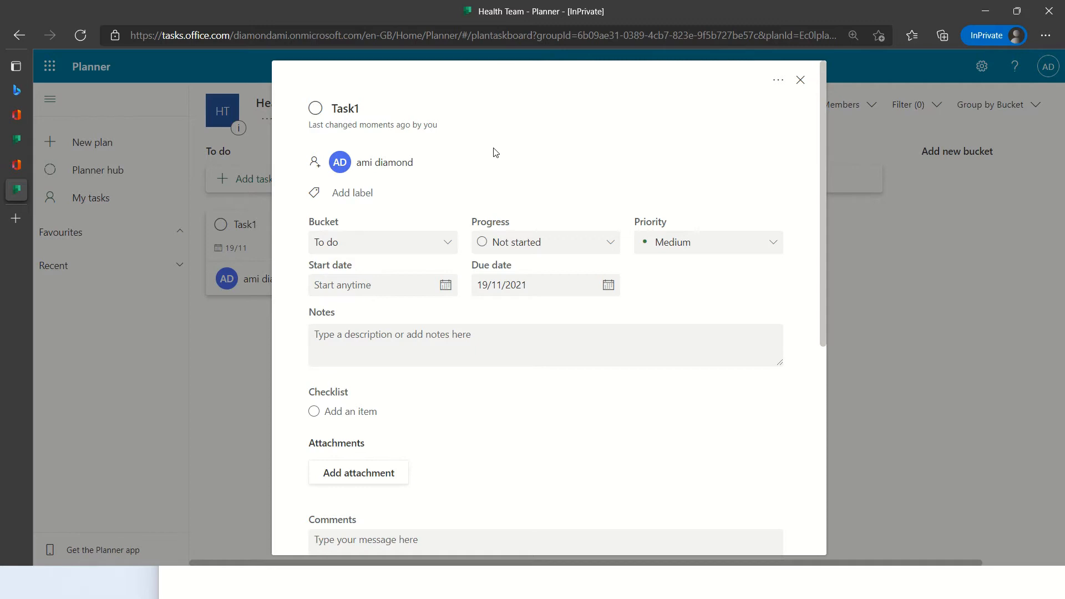
- Move Task1 to the Budget bucket and back to the To do bucket
click(440, 245)
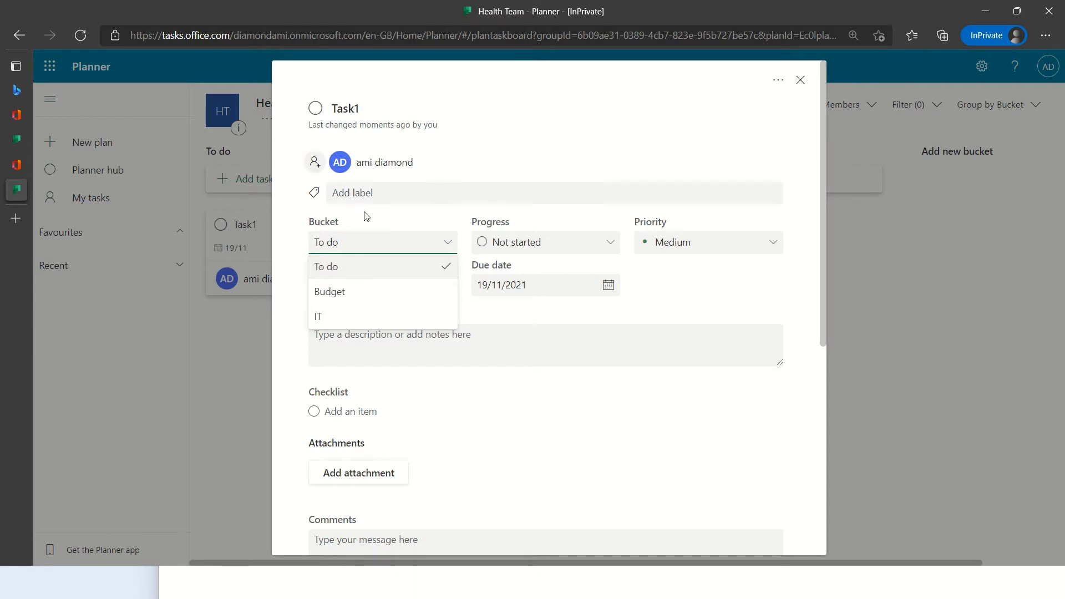
click(344, 293)
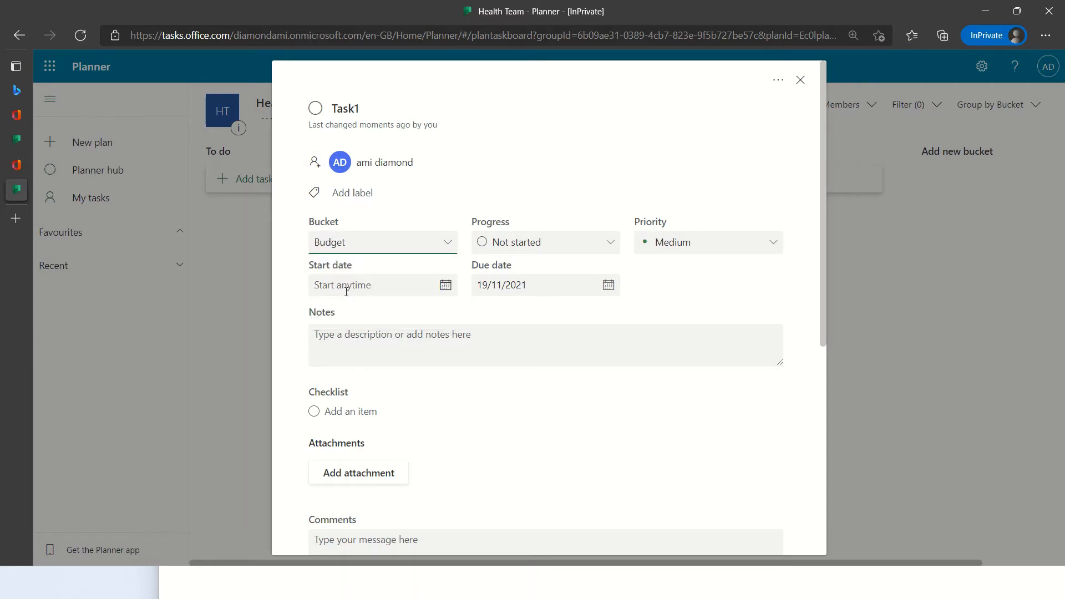
click(438, 241)
click(379, 267)
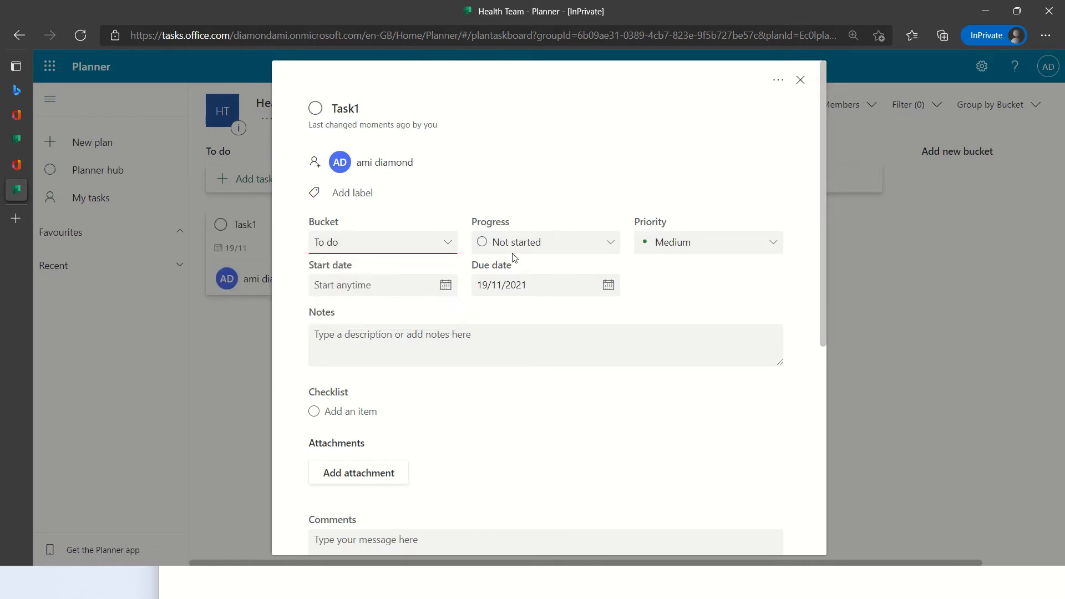
- Check the progress options of Task1 and set its priority to Urgent
click(530, 252)
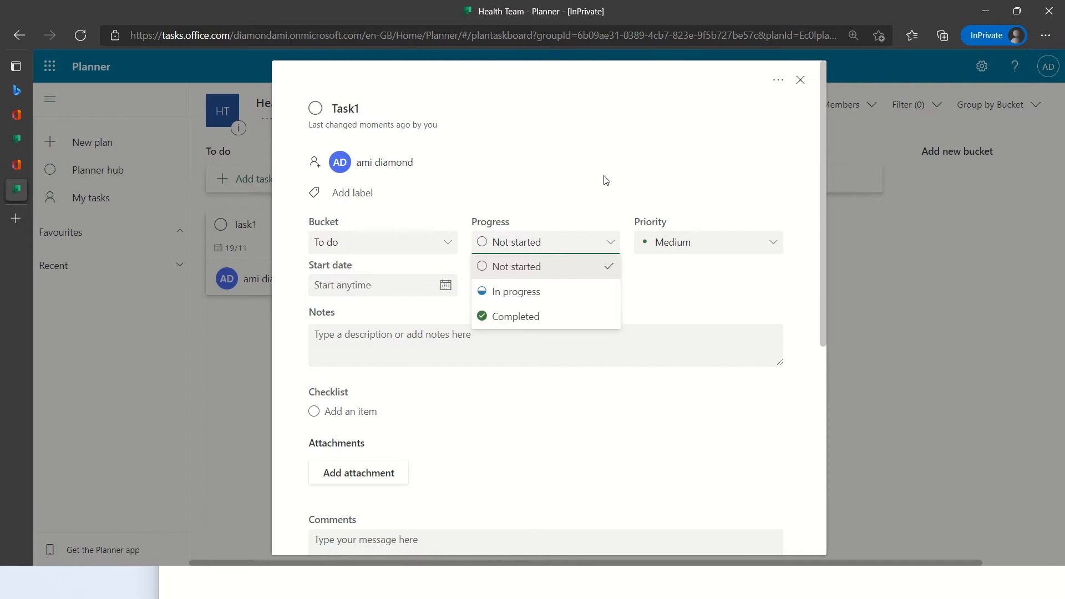
click(694, 237)
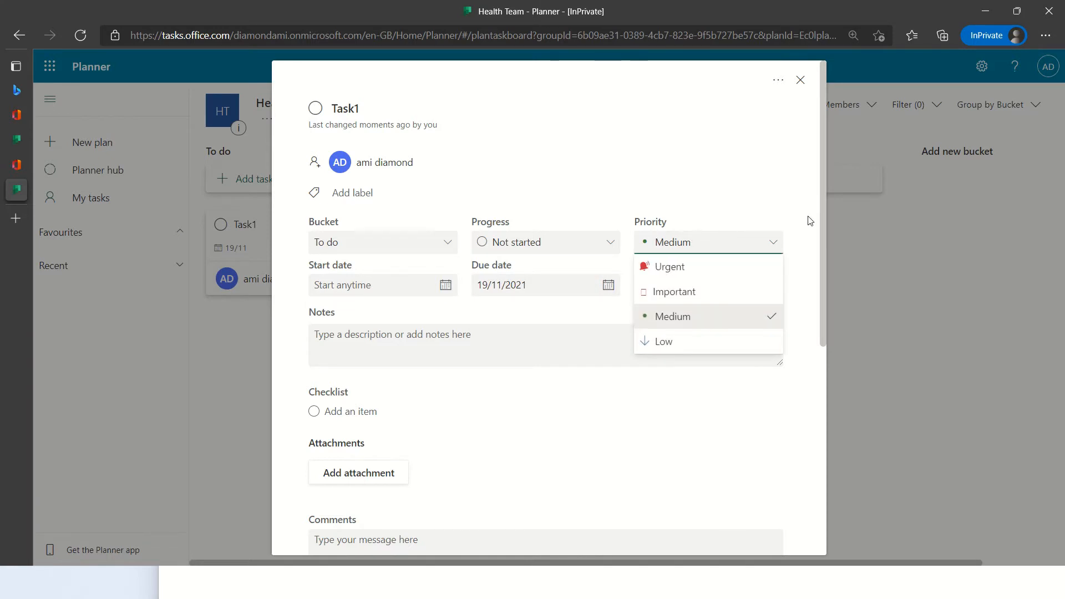
click(708, 277)
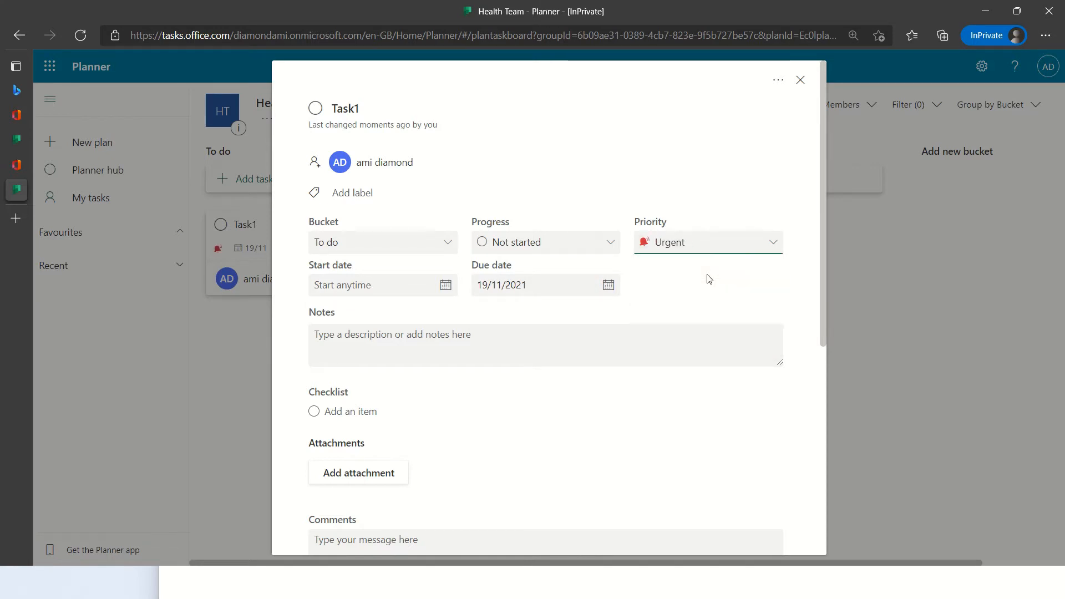
- Set Task1's start date to 1 November 2021 and enter Desc in its notes
click(445, 286)
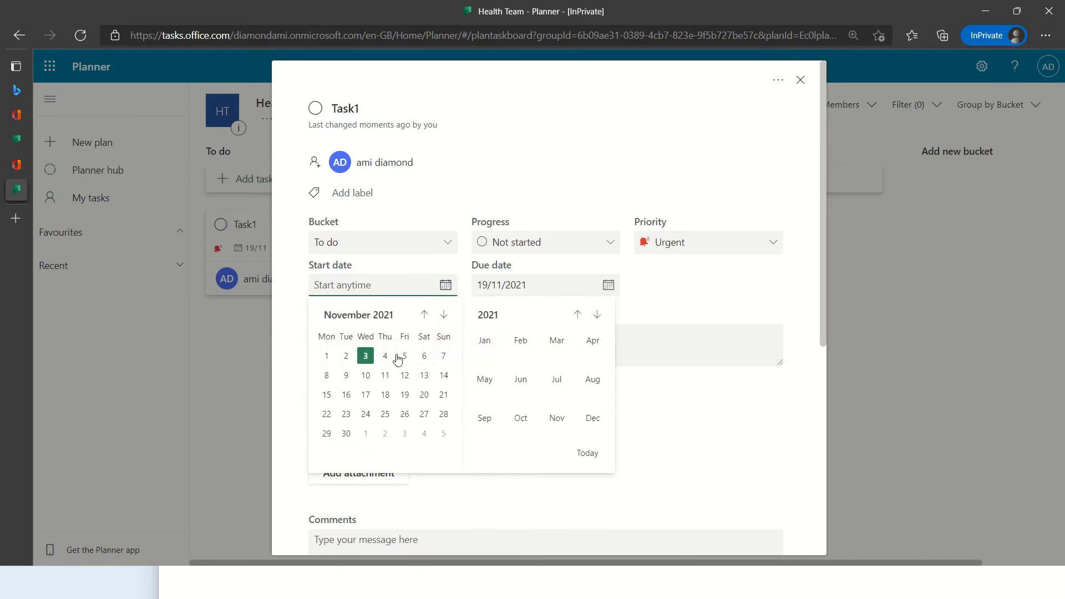
click(326, 356)
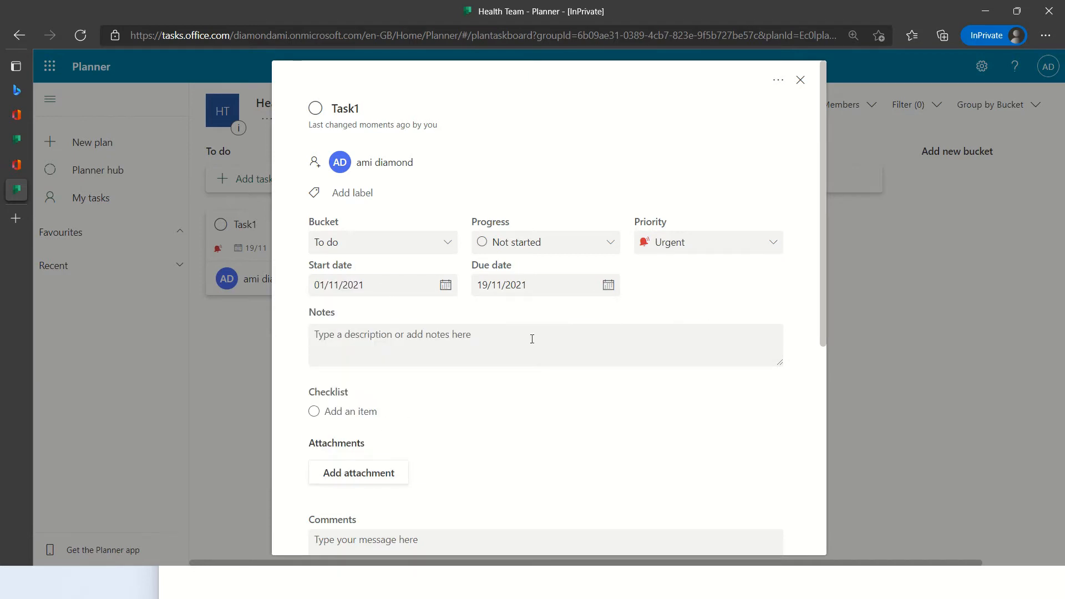
click(472, 350)
text(Des)
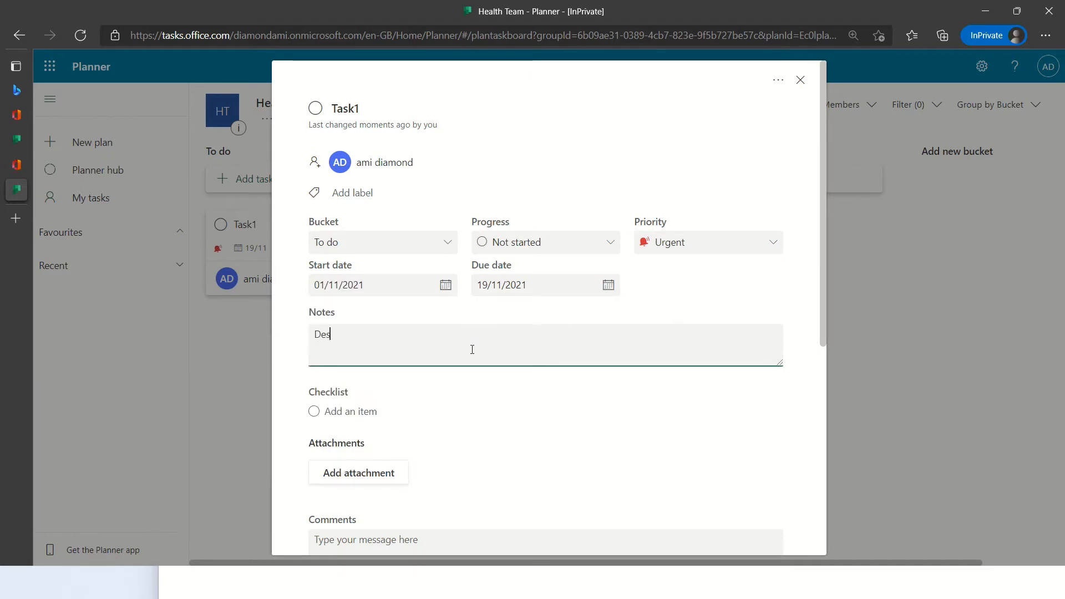
text(c)
- Add the checklist items task1, task2 and task3 to Task1
drag(823, 241, 822, 305)
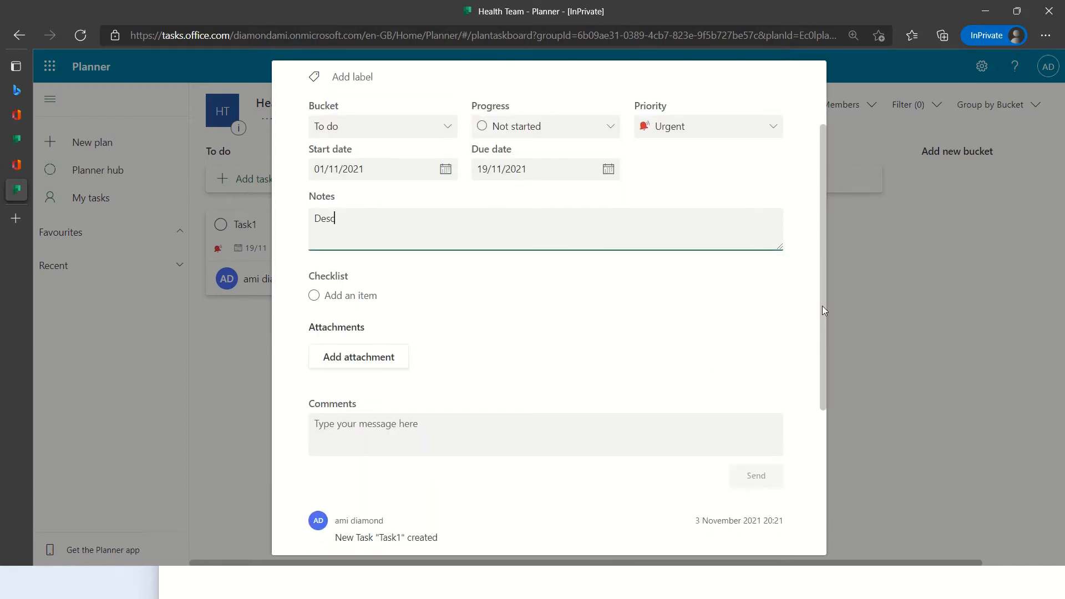
click(345, 298)
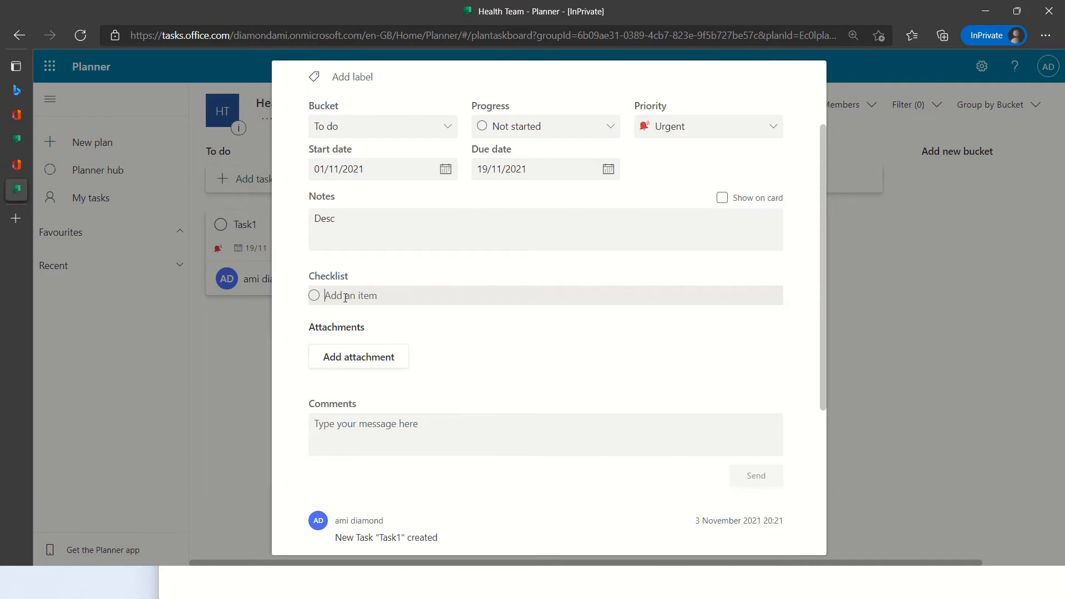
text(task1)
key(Return)
text(task2)
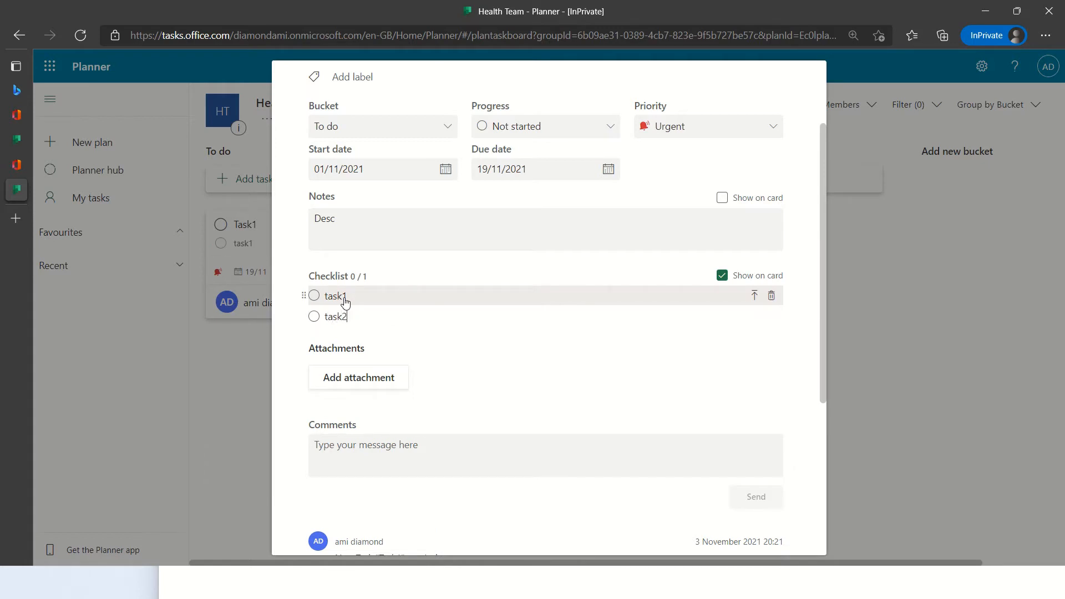
key(Return)
text(task)
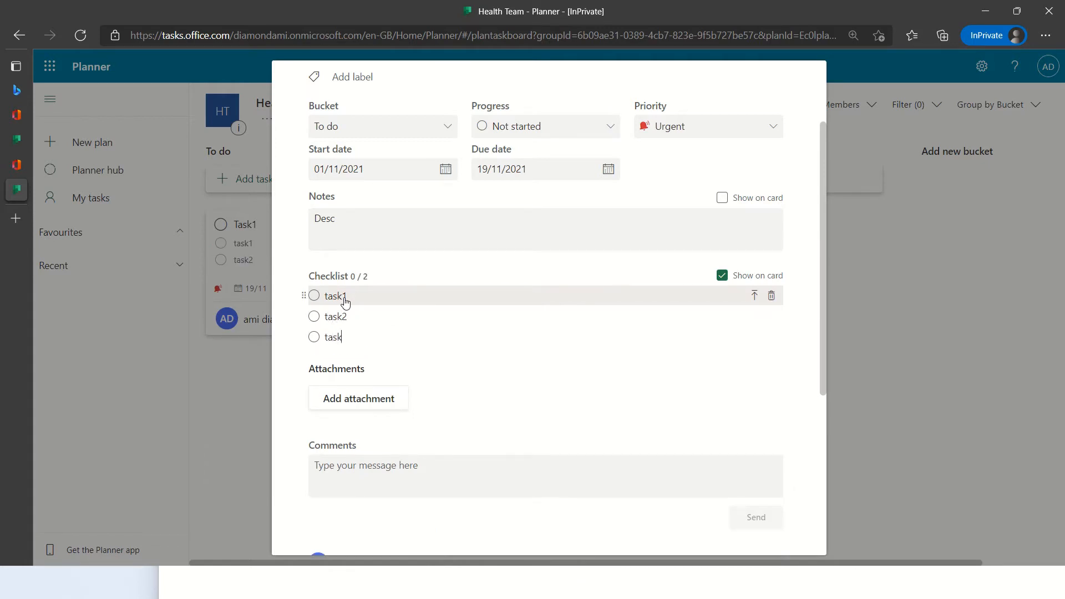
text(3)
- Mark the checklist item task2 as complete and set it back to incomplete
click(314, 316)
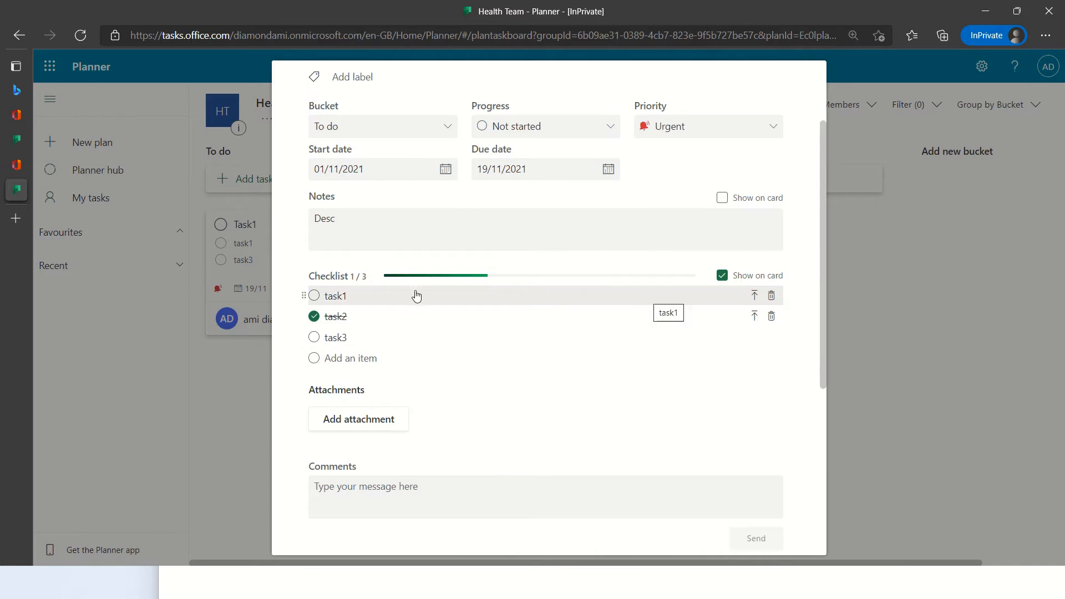
click(314, 316)
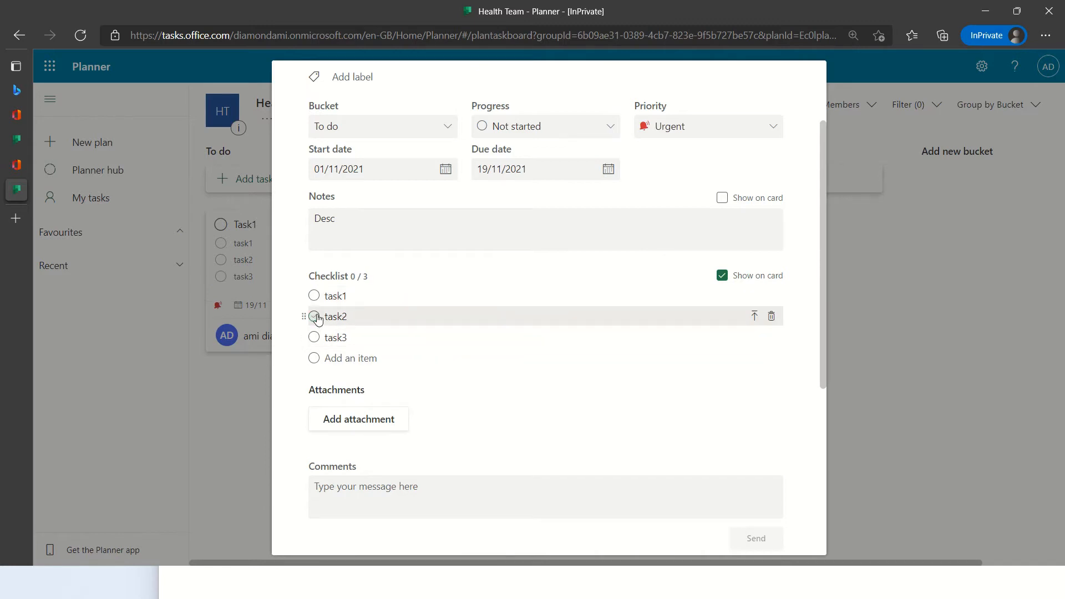
- Check the attachment sources for Task1, open the team files and cancel without attaching anything
click(354, 431)
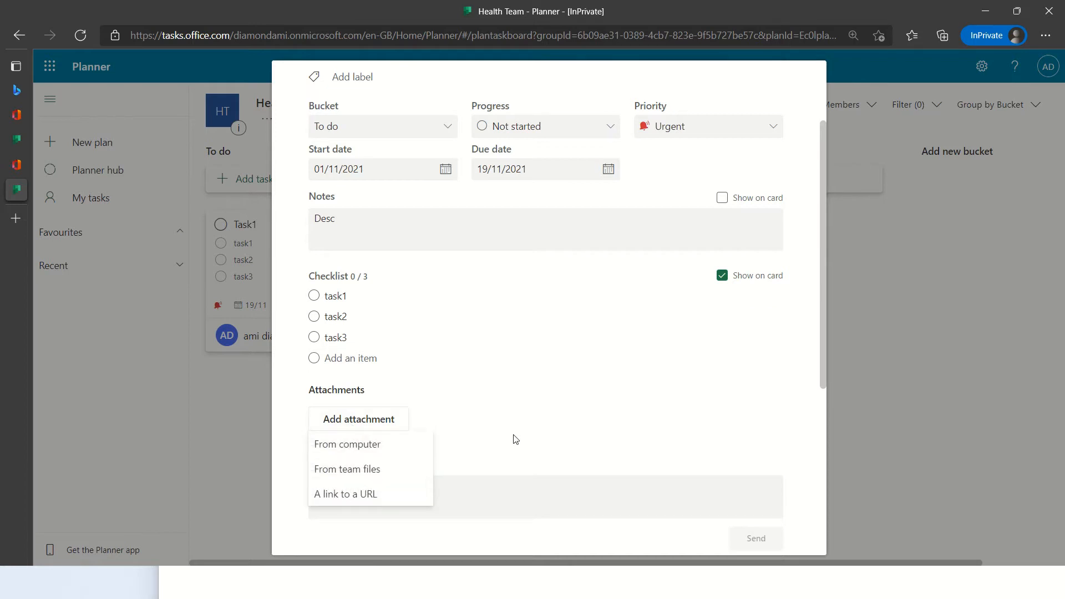
click(394, 470)
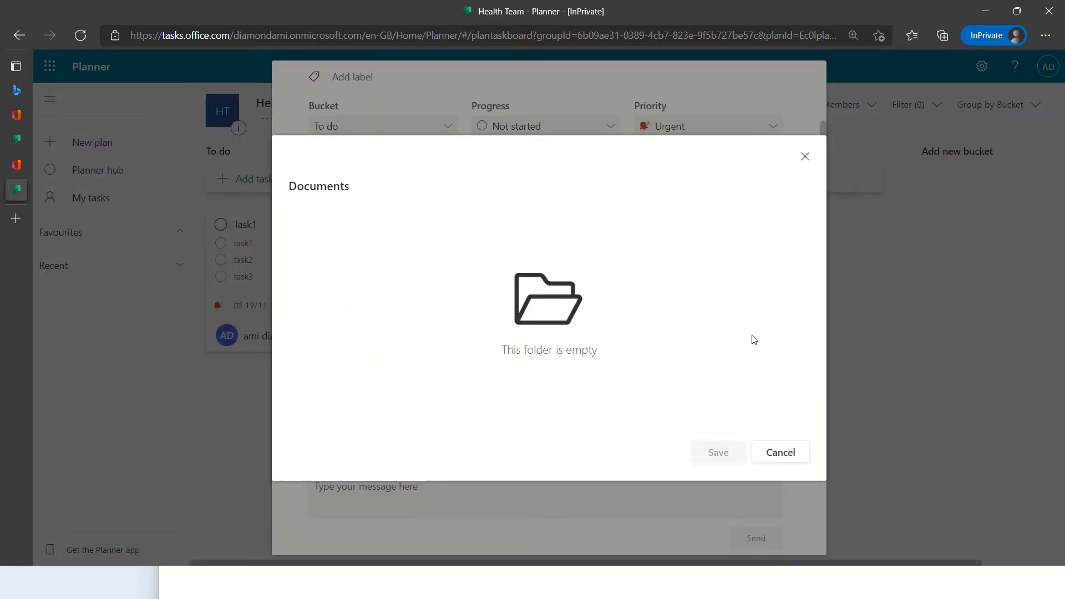
click(792, 454)
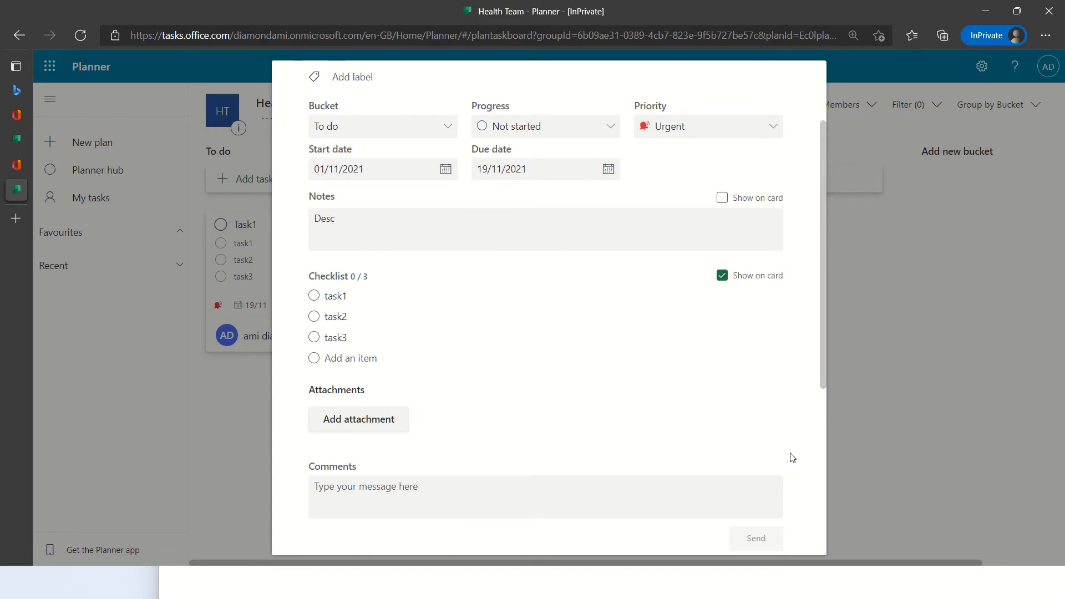
key(ctrl+a)
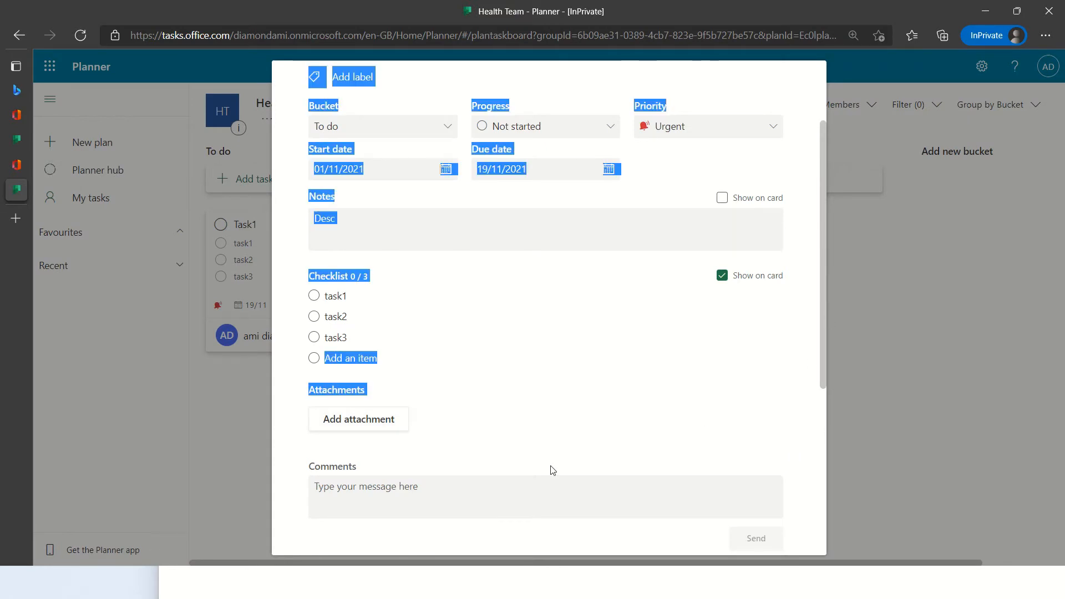
- Post the comment sfhfskjfhsdkfjshfk on Task1 and view it in the comment history
click(456, 511)
text(sfhfskjfhsdkfjshfk)
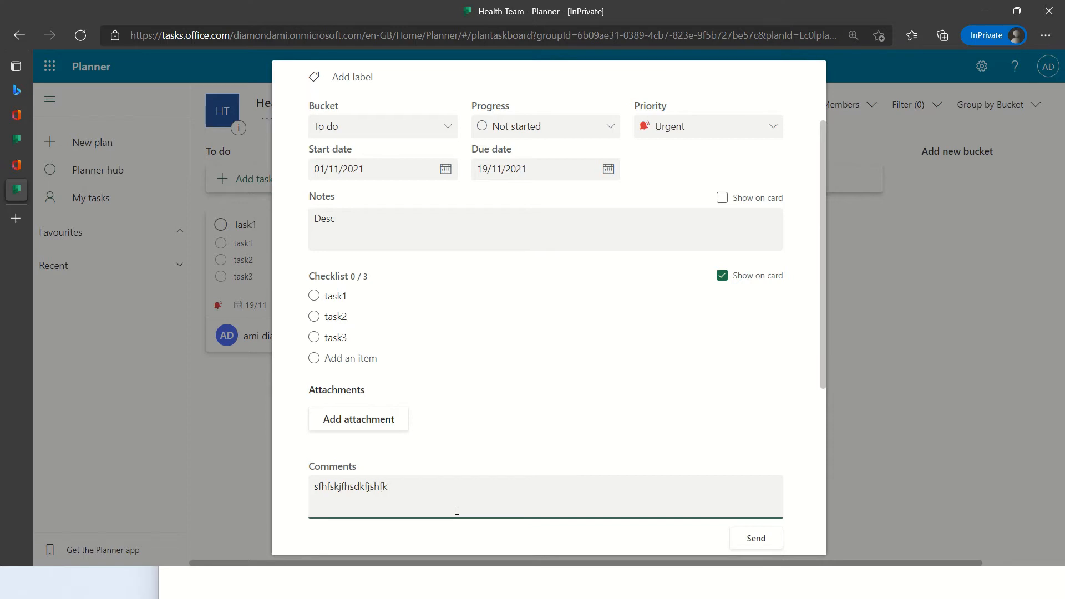
click(756, 542)
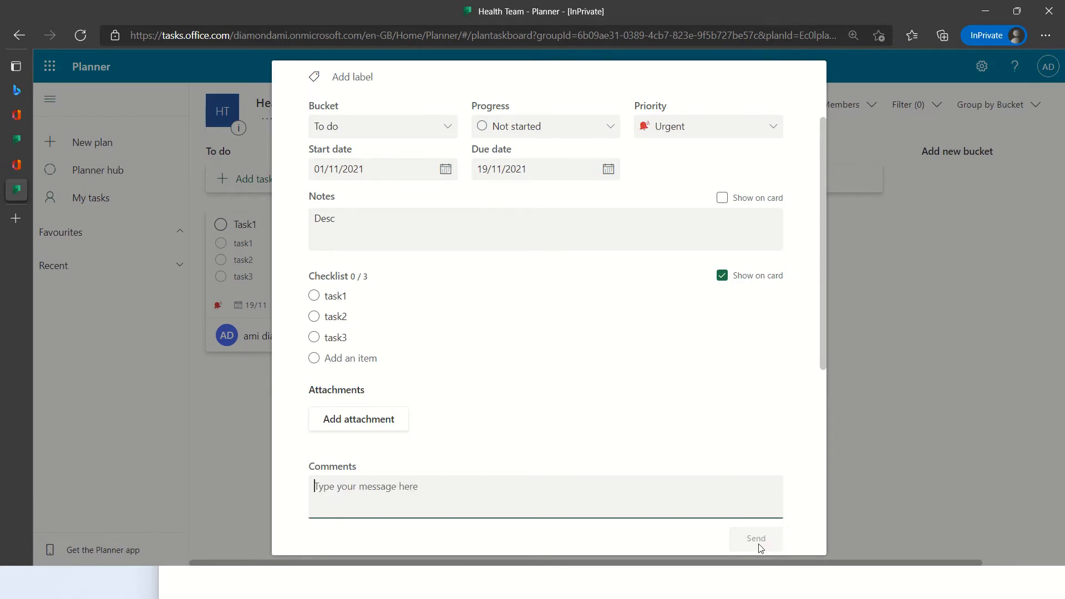
scroll(827, 334, down, 4)
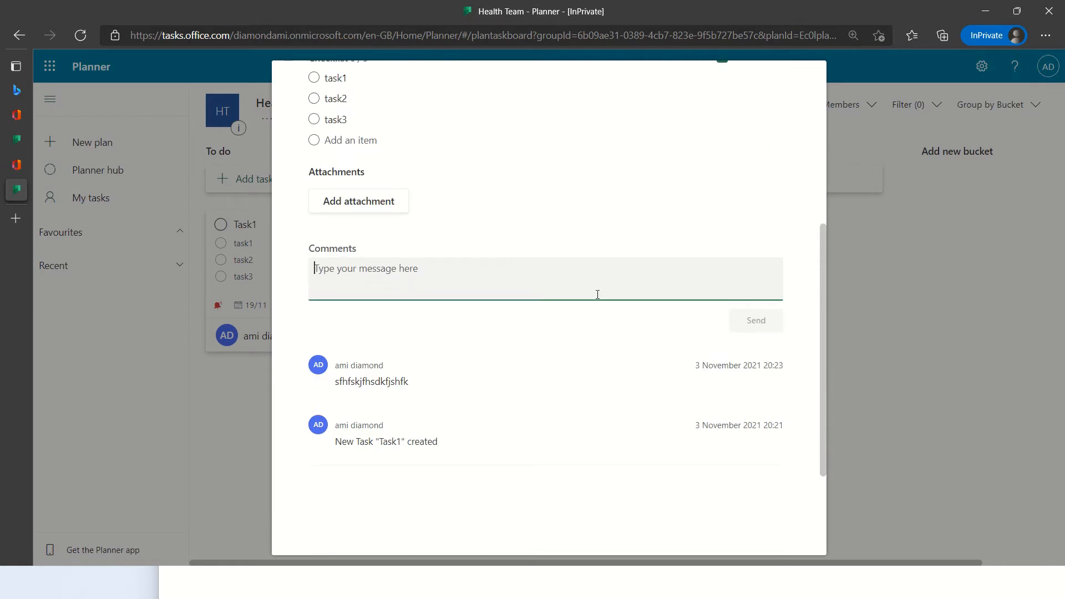
- Post a second comment, hello, on Task1
click(444, 257)
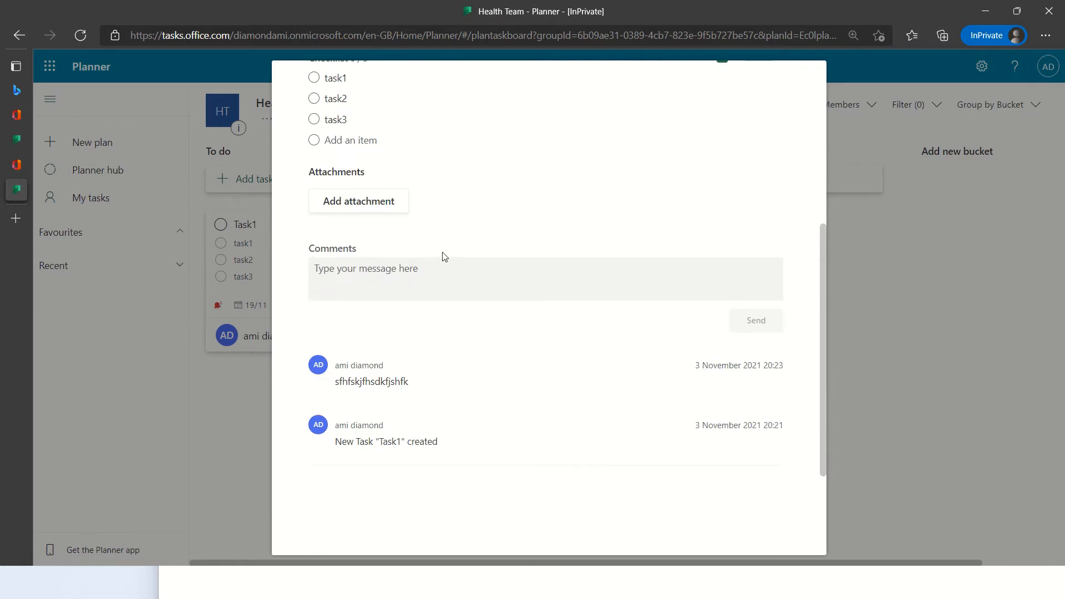
click(414, 281)
text(hello)
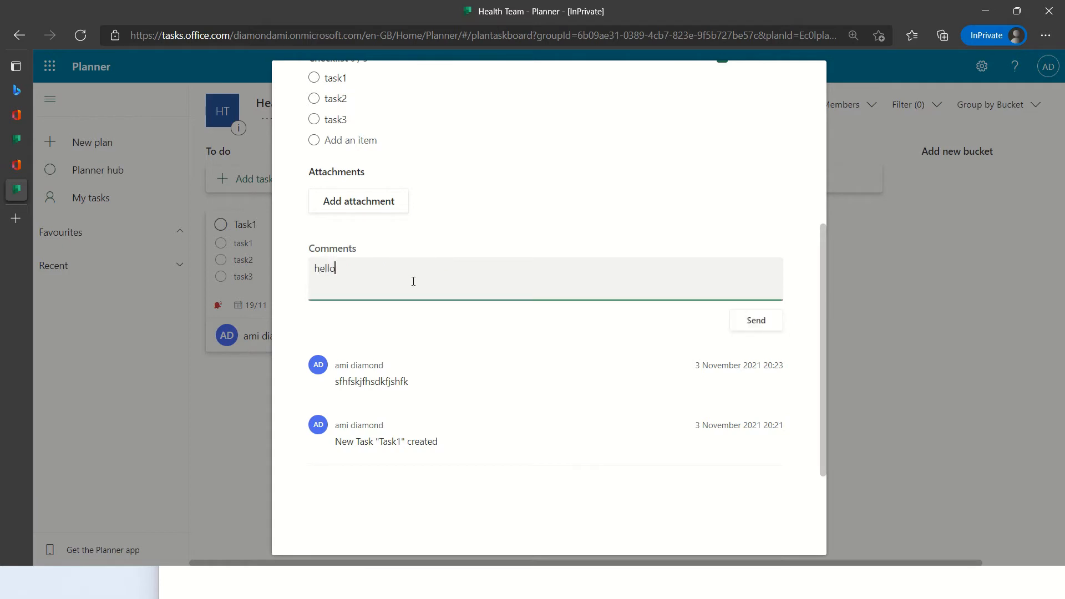
click(752, 323)
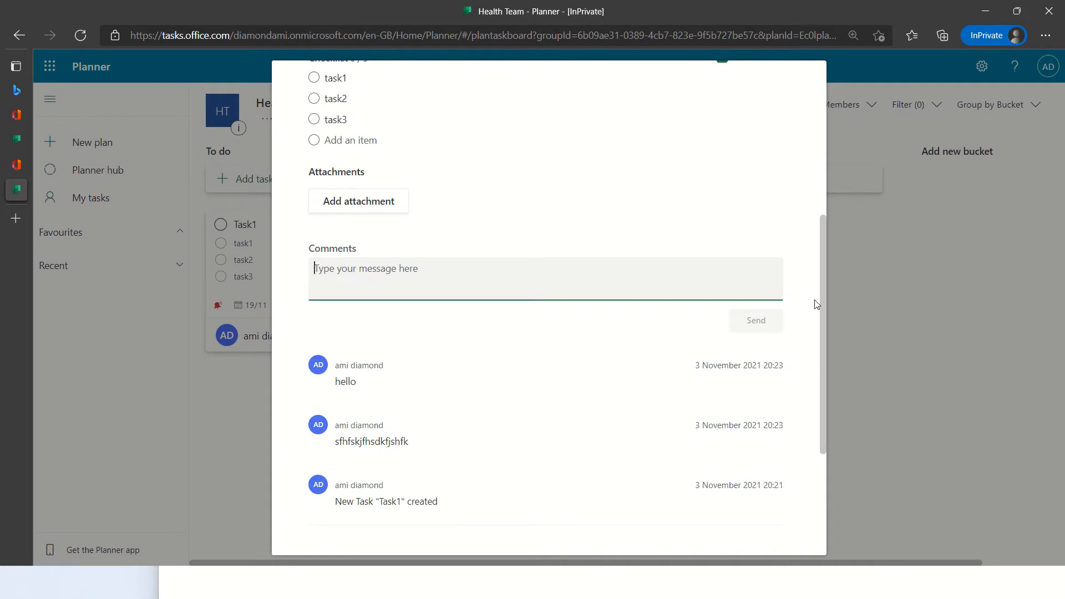
- Look through the available labels and add the Pink label to Task1
drag(823, 325, 823, 162)
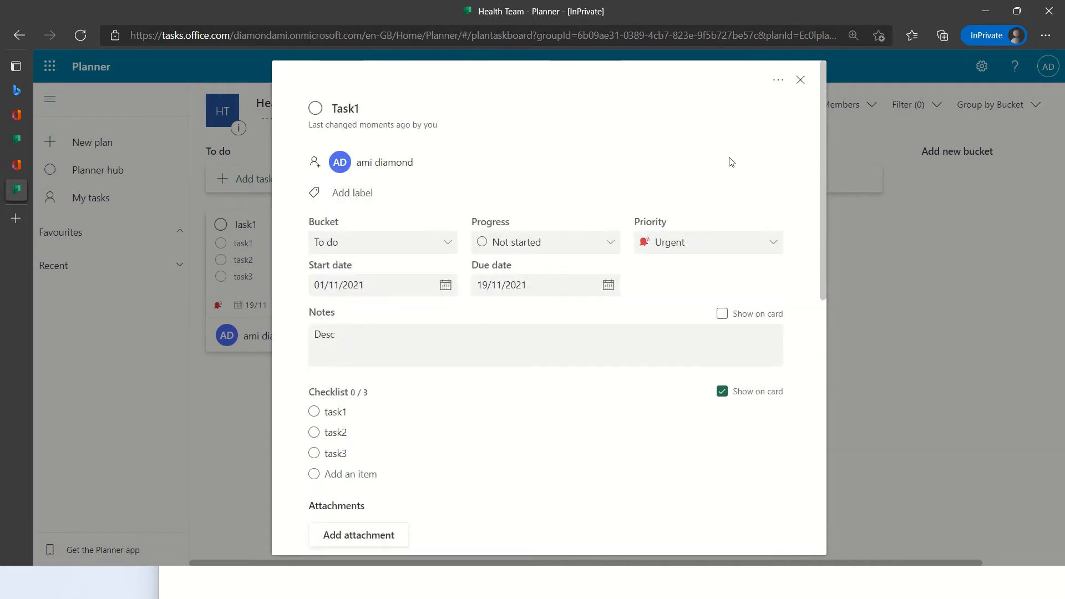
click(356, 194)
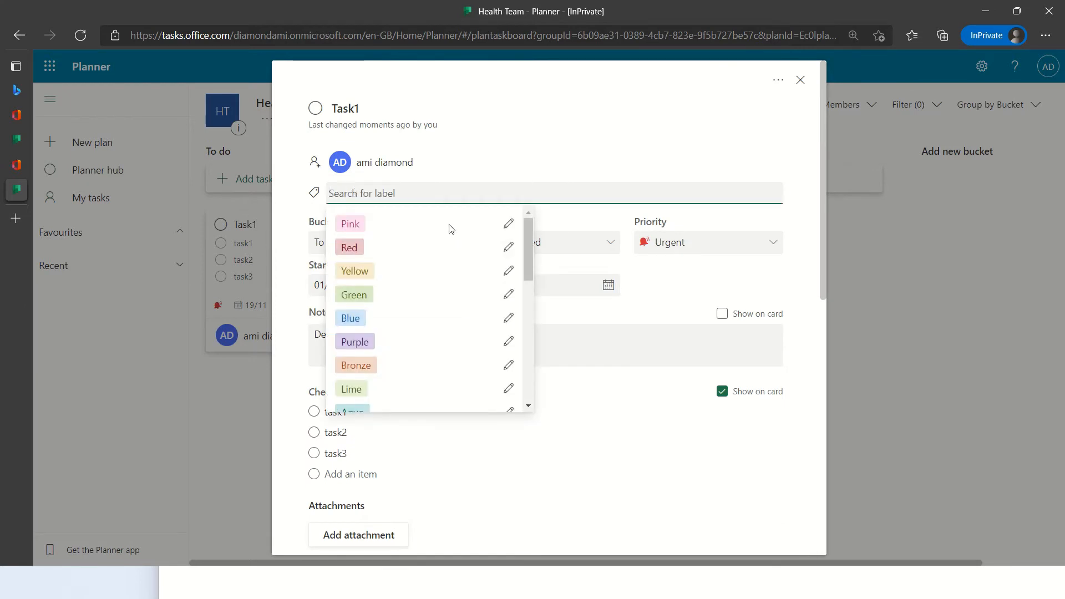
scroll(528, 265, down, 3)
scroll(530, 360, down, 4)
scroll(532, 250, up, 10)
click(357, 225)
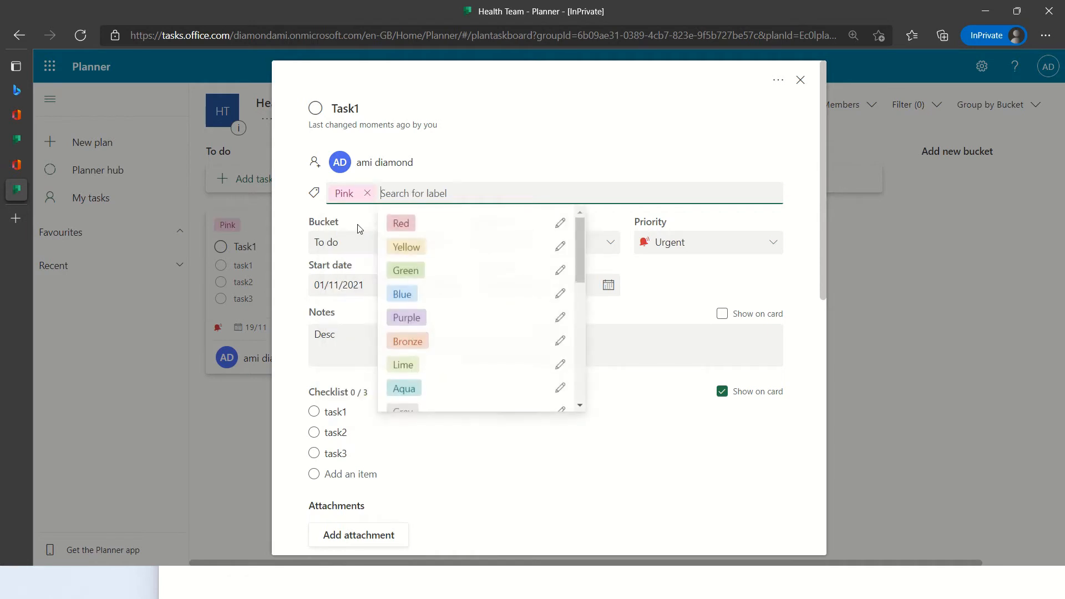
- Rename the Pink label as South
click(349, 194)
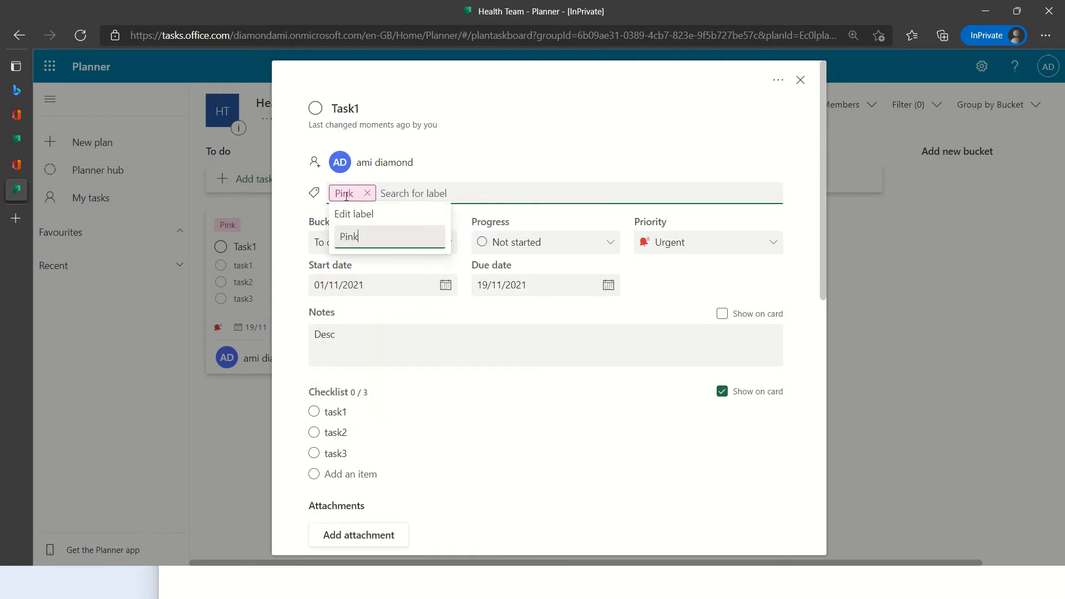
drag(385, 238, 308, 237)
text(South)
key(Return)
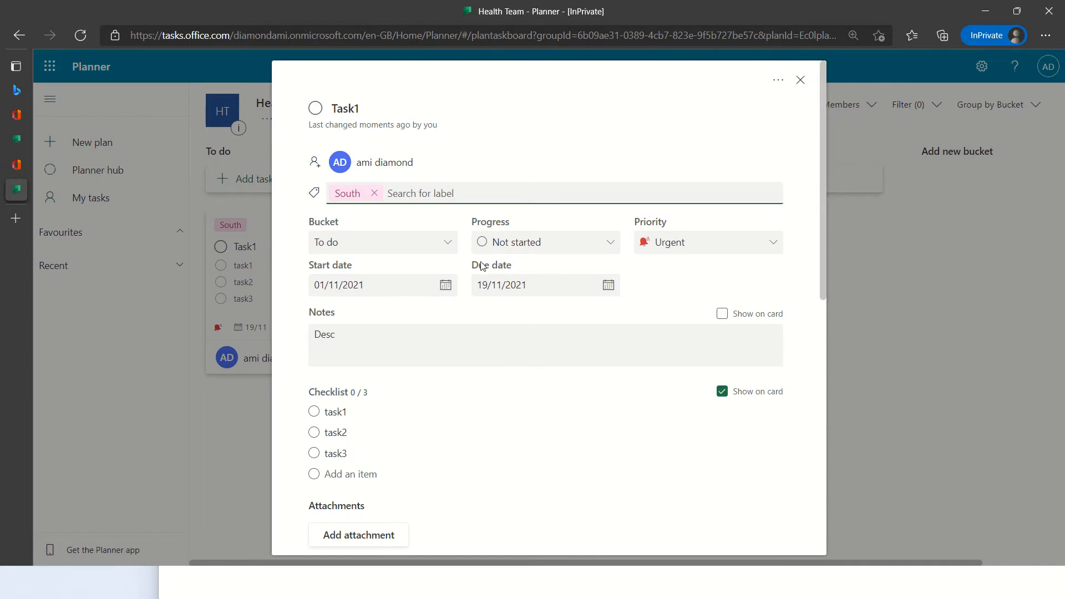
- Add the Green label to Task1, rename that label as IT and close the task details
click(426, 193)
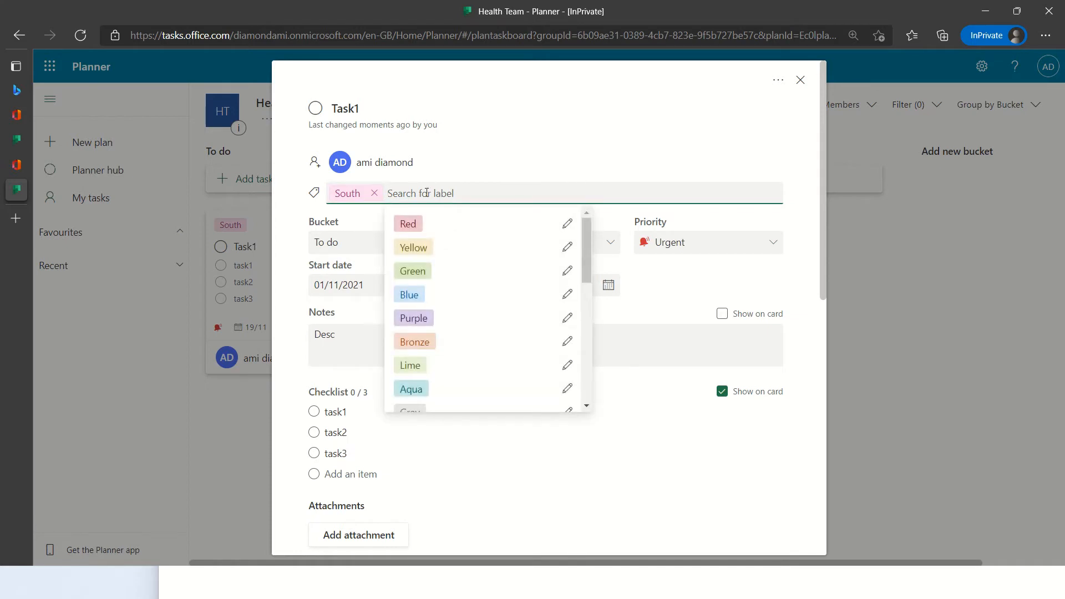
click(410, 271)
click(414, 192)
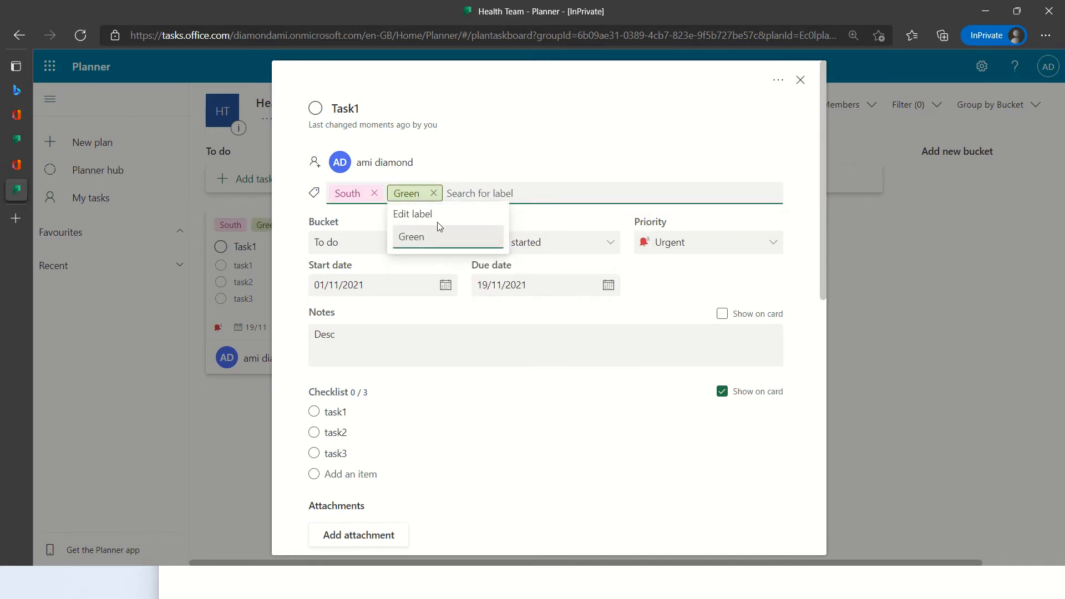
key(BackSpace)
key(BackSpace)
key(BackSpace)
key(BackSpace)
key(BackSpace)
text(IT)
key(Return)
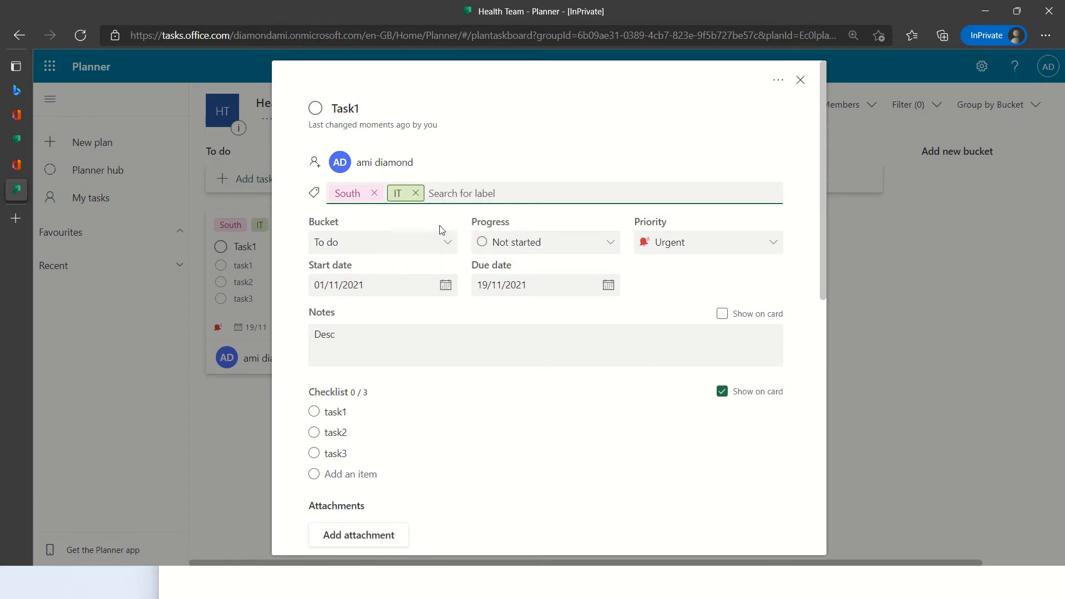
click(827, 195)
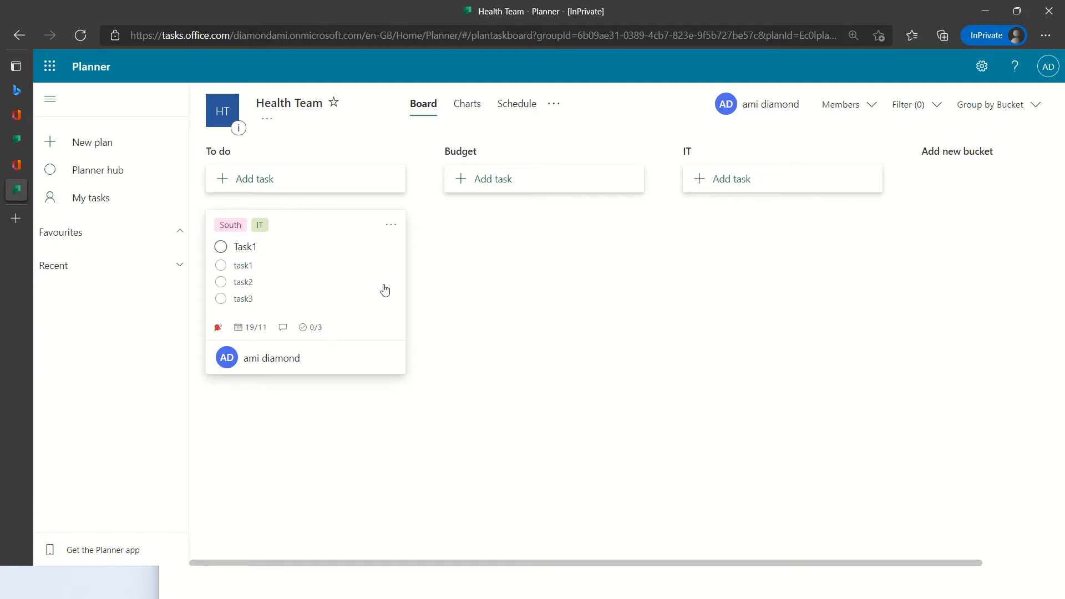
- Reopen the details of Task1 from the board and review its notes, checklist, attachments and comments
click(360, 279)
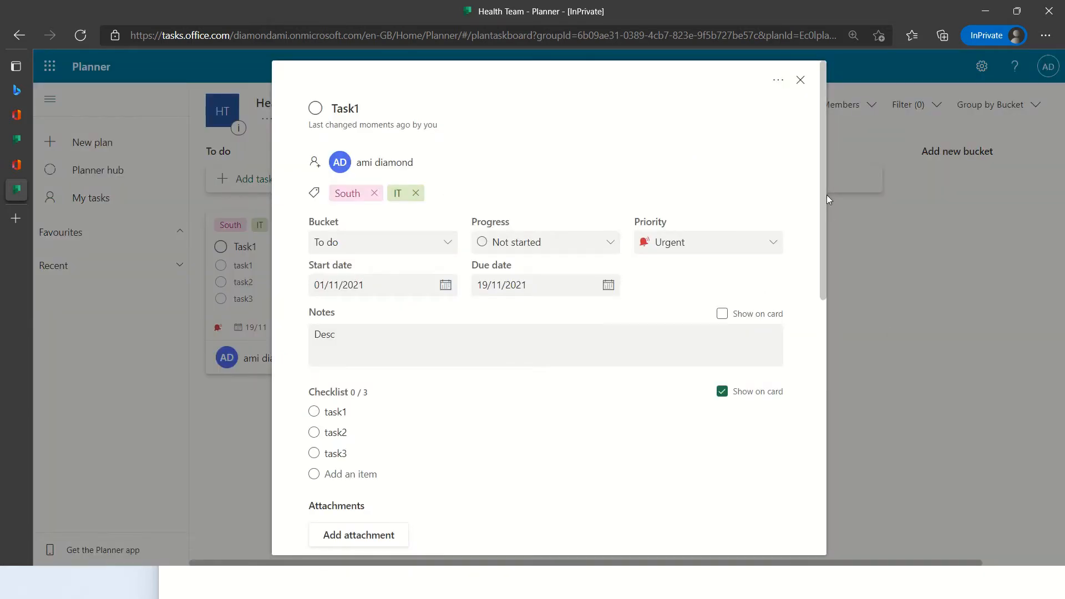
click(833, 310)
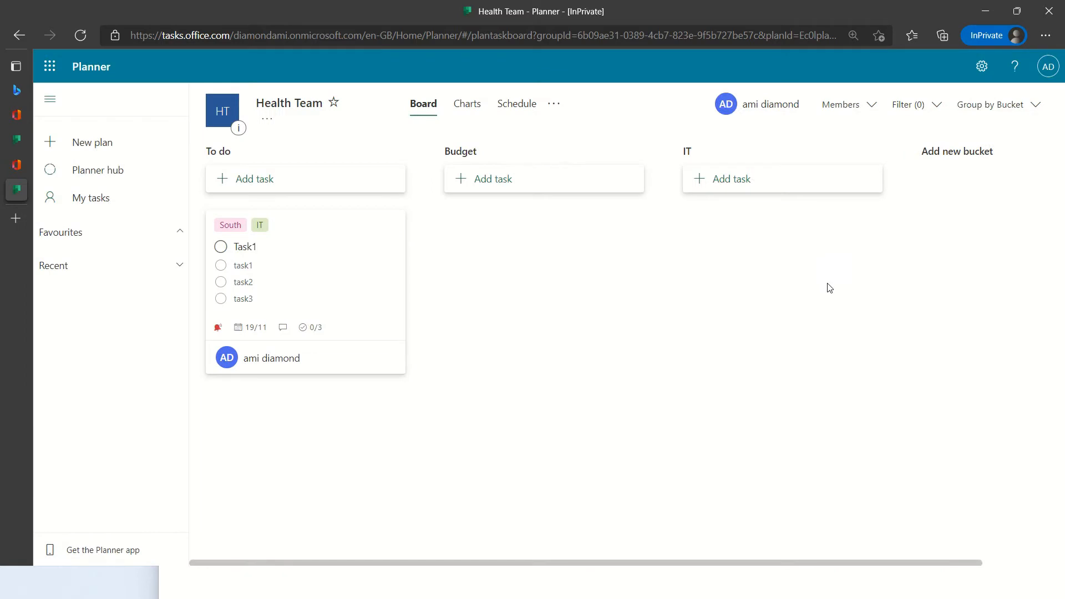
click(348, 282)
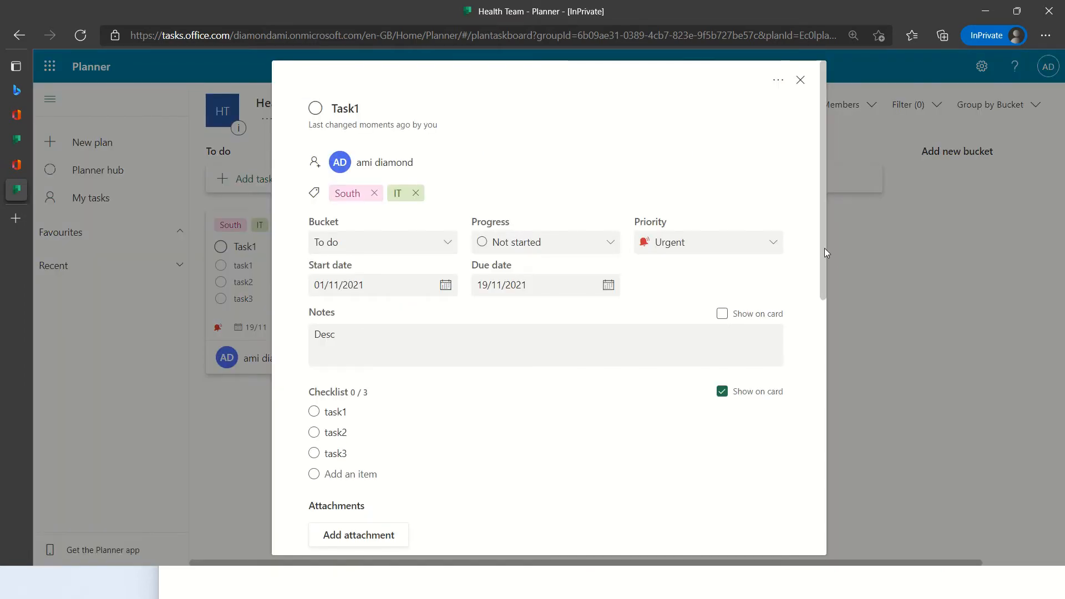
drag(823, 247, 820, 355)
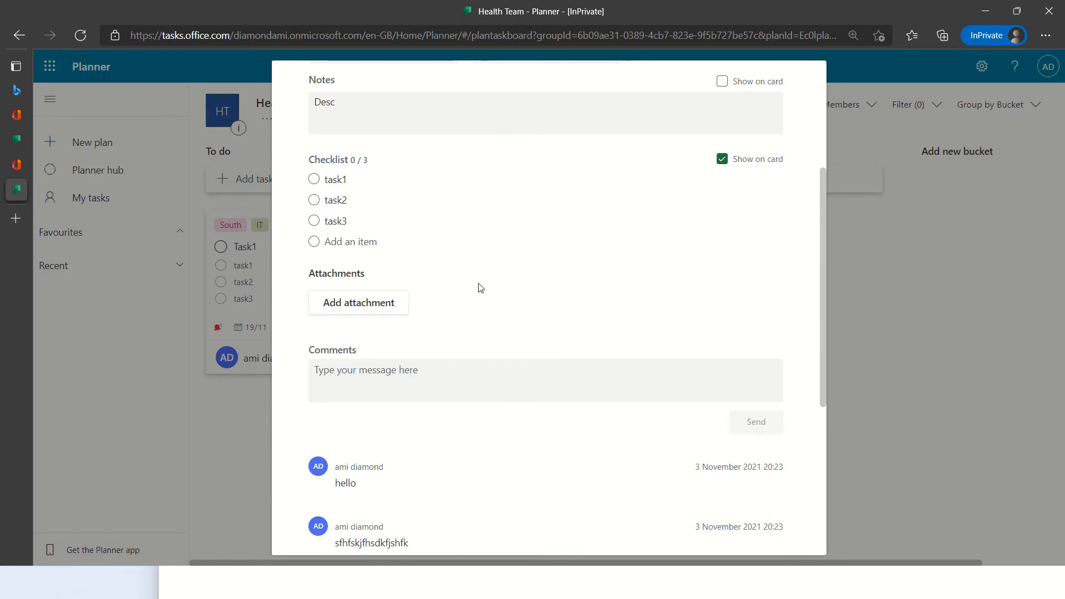
- Try showing Task1's notes on its card, switch back to showing the checklist and close the task details
drag(823, 367, 837, 164)
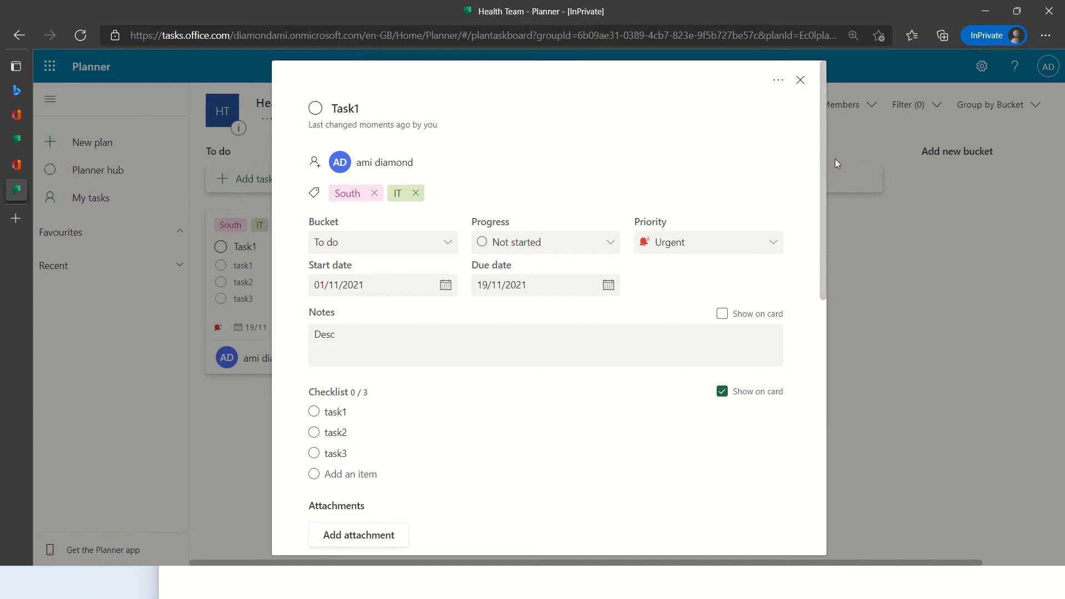
click(721, 314)
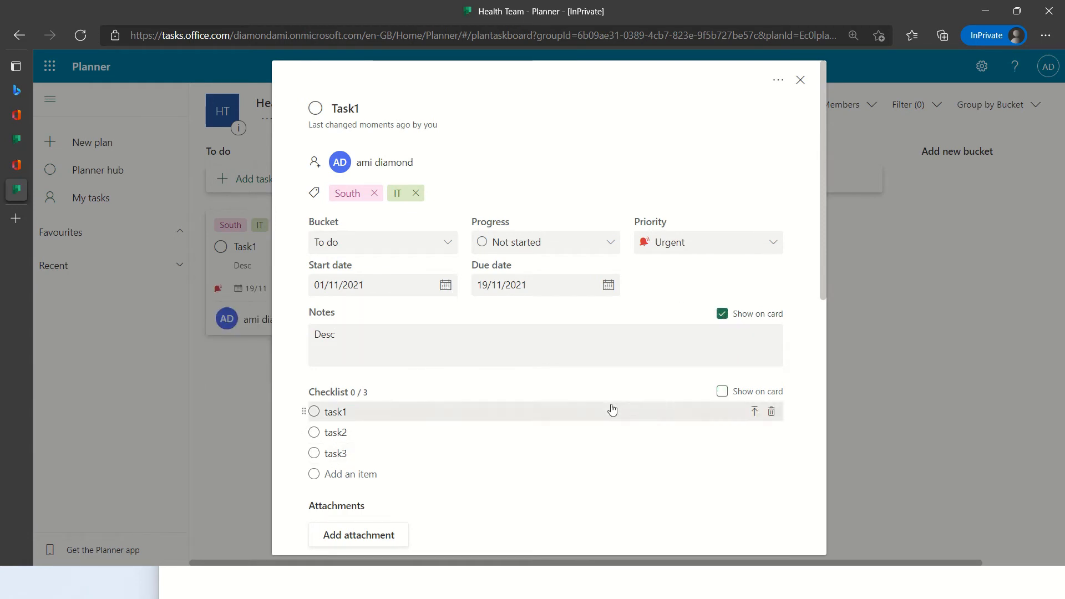
click(722, 392)
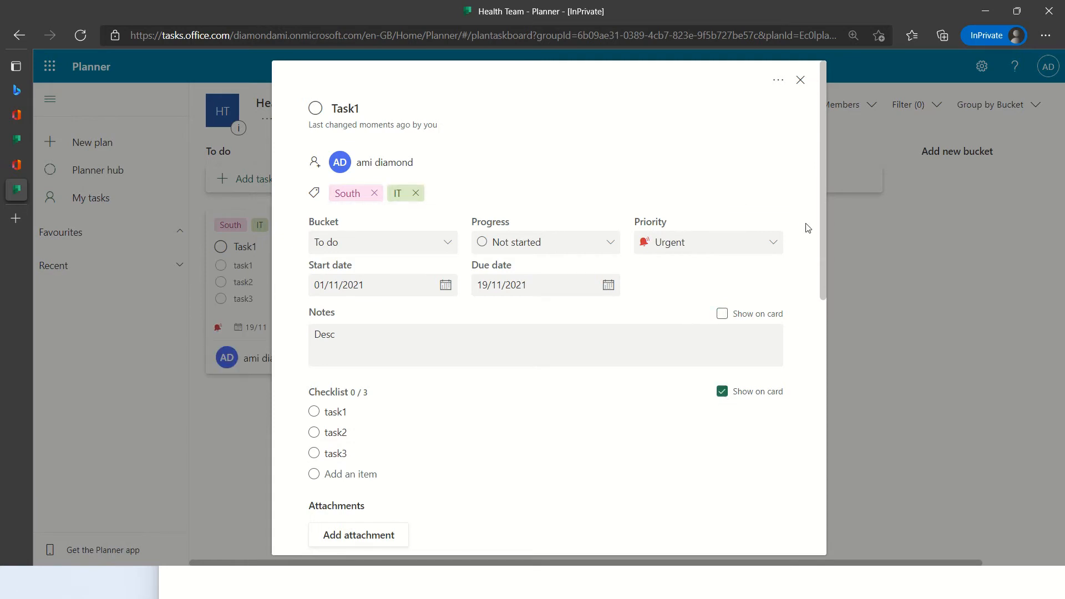
click(800, 81)
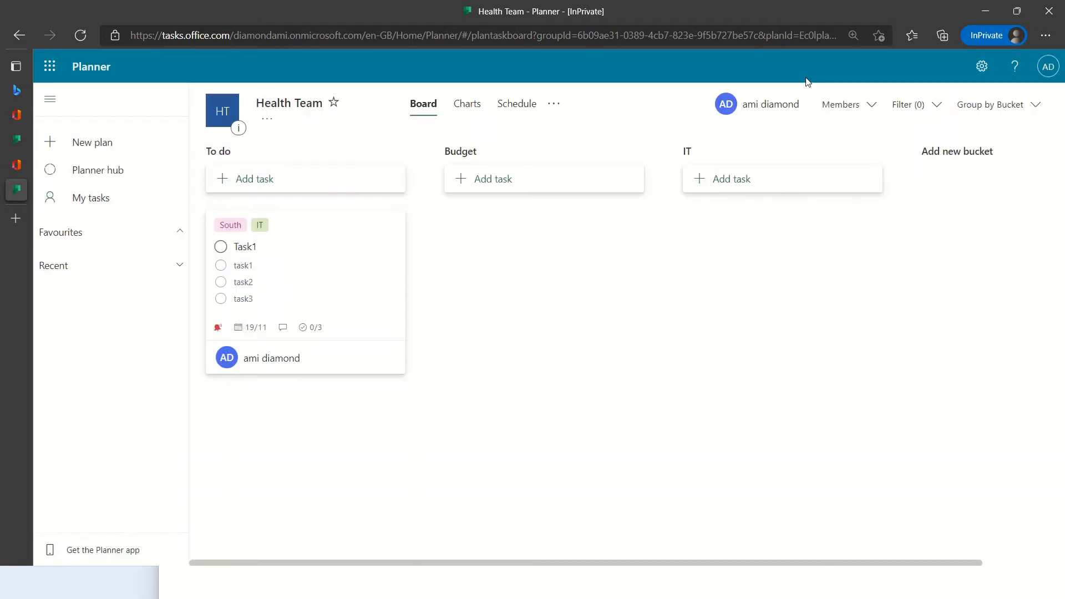
- Rename Task1's checklist item task1 as project, turn it into a separate task and close the details
click(331, 280)
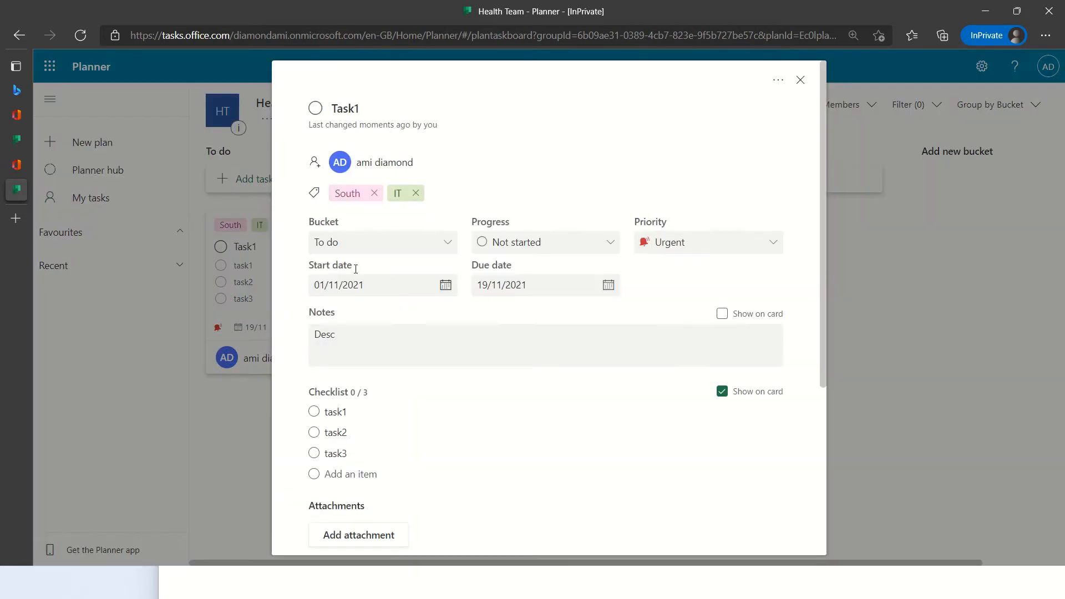
scroll(821, 230, down, 3)
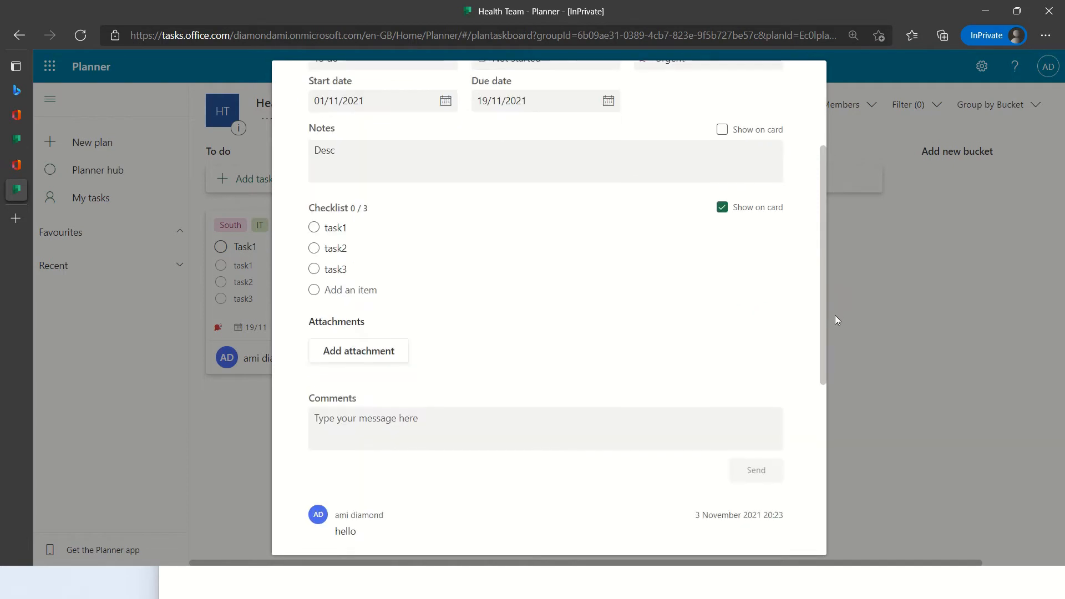
scroll(834, 315, up, 2)
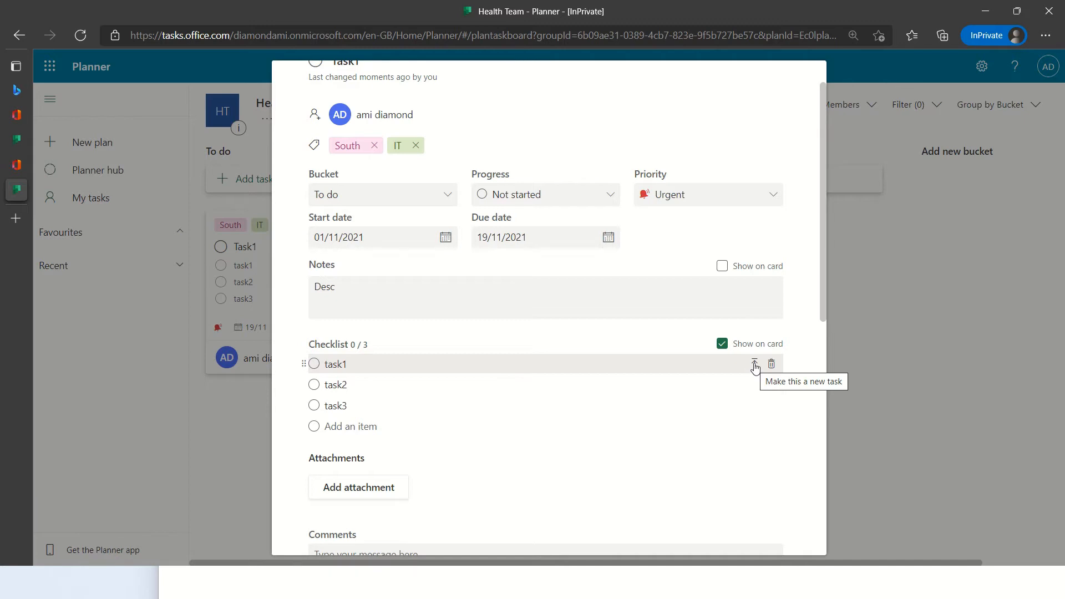
click(384, 361)
key(BackSpace)
key(BackSpace)
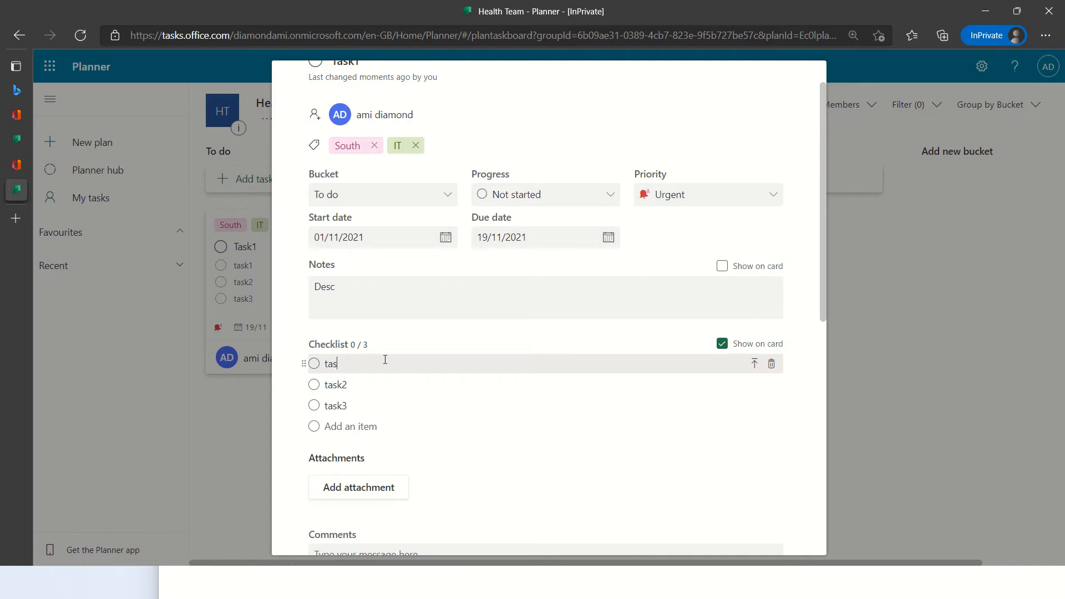
key(BackSpace)
text(project)
click(381, 409)
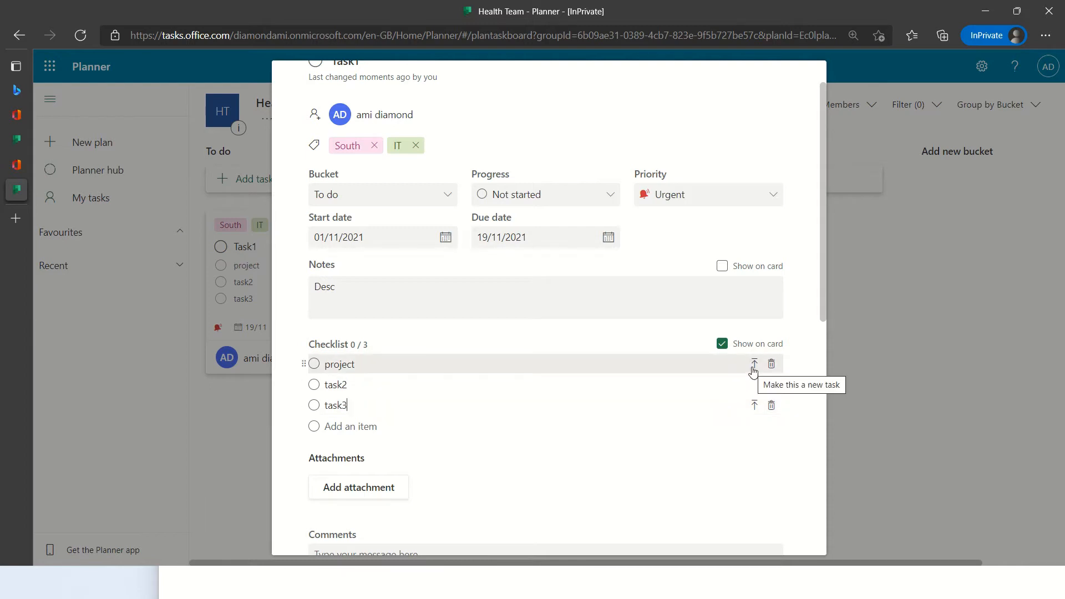
click(754, 366)
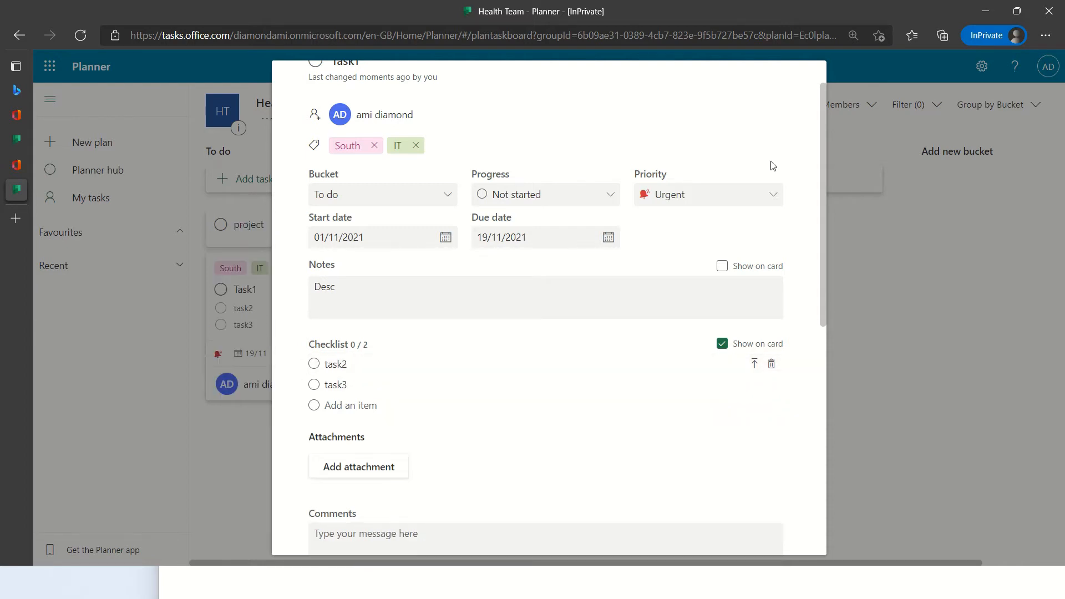
click(886, 201)
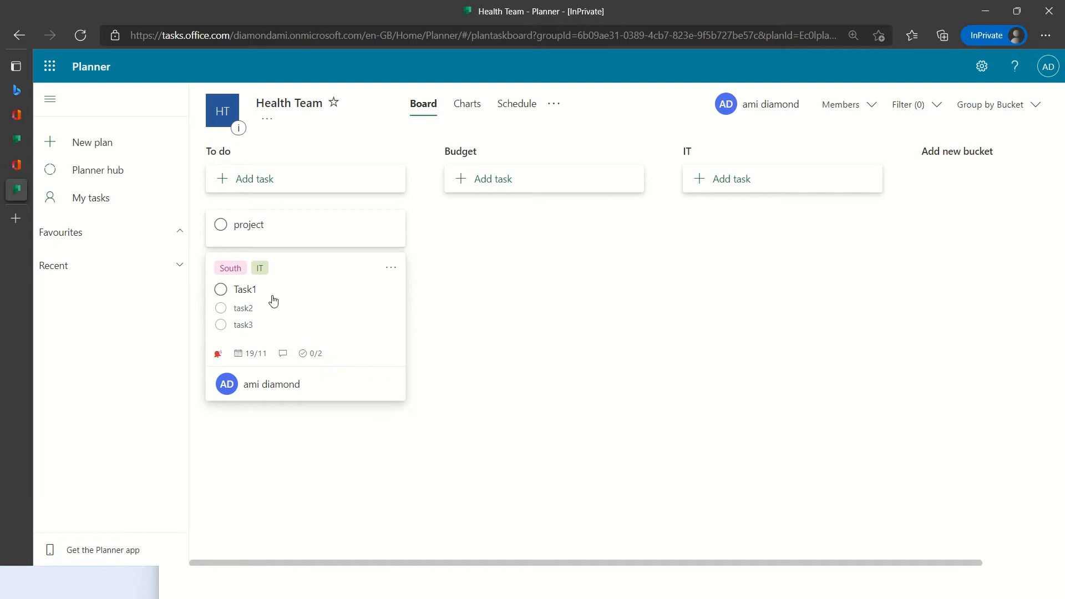
- Mark the project task as complete and set its progress back to Not started from the completed tasks
click(222, 228)
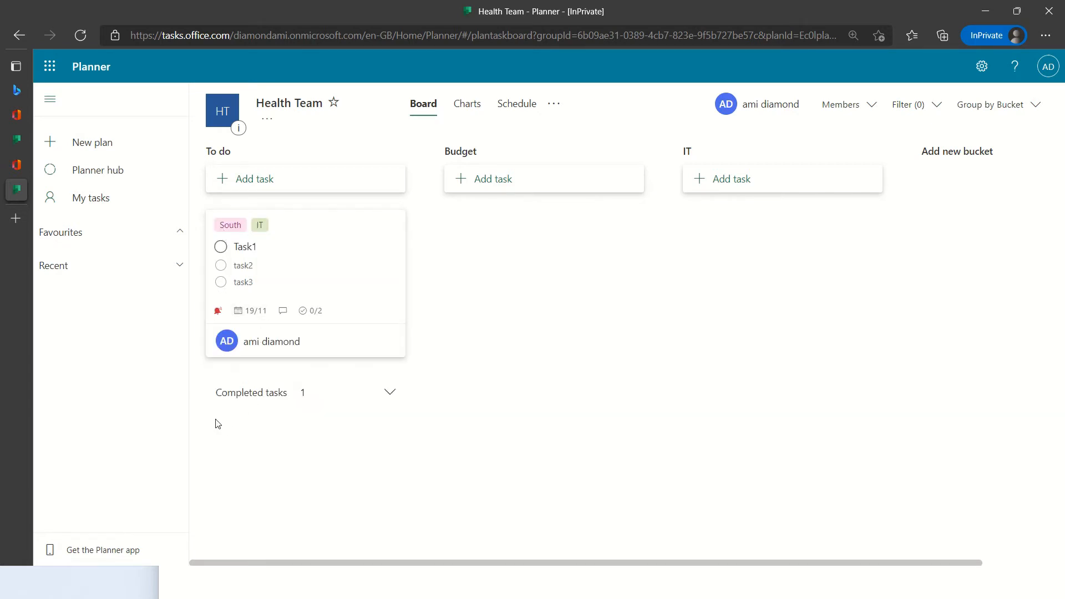
click(389, 396)
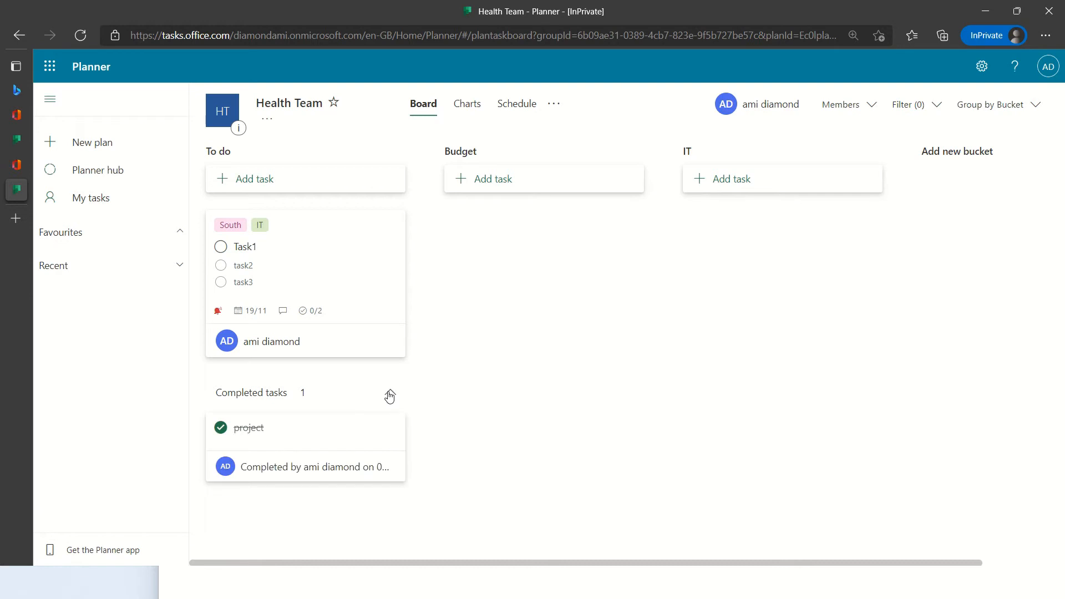
click(248, 428)
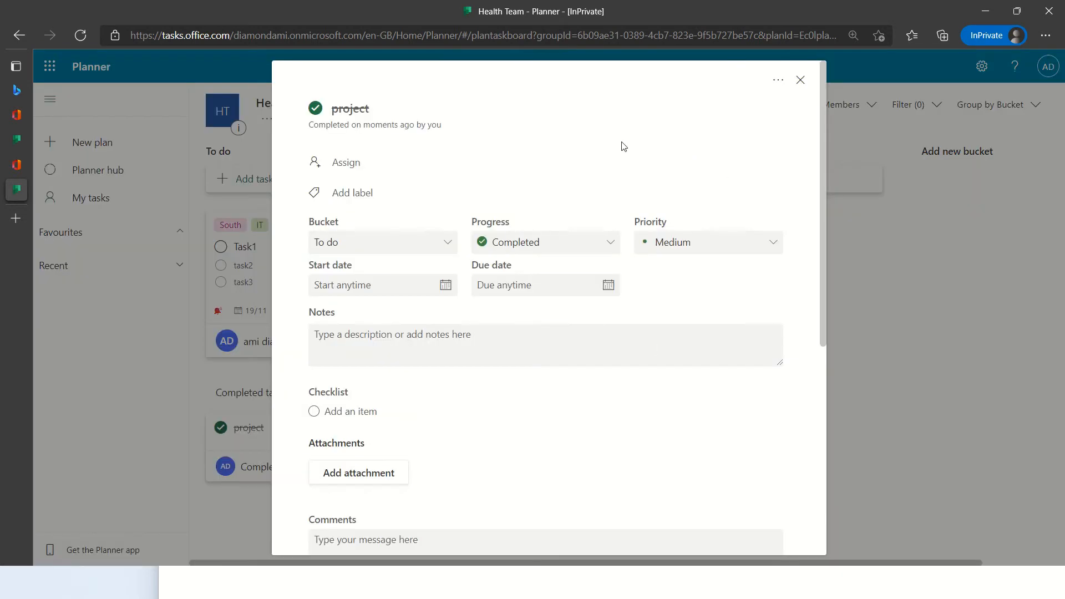
click(486, 244)
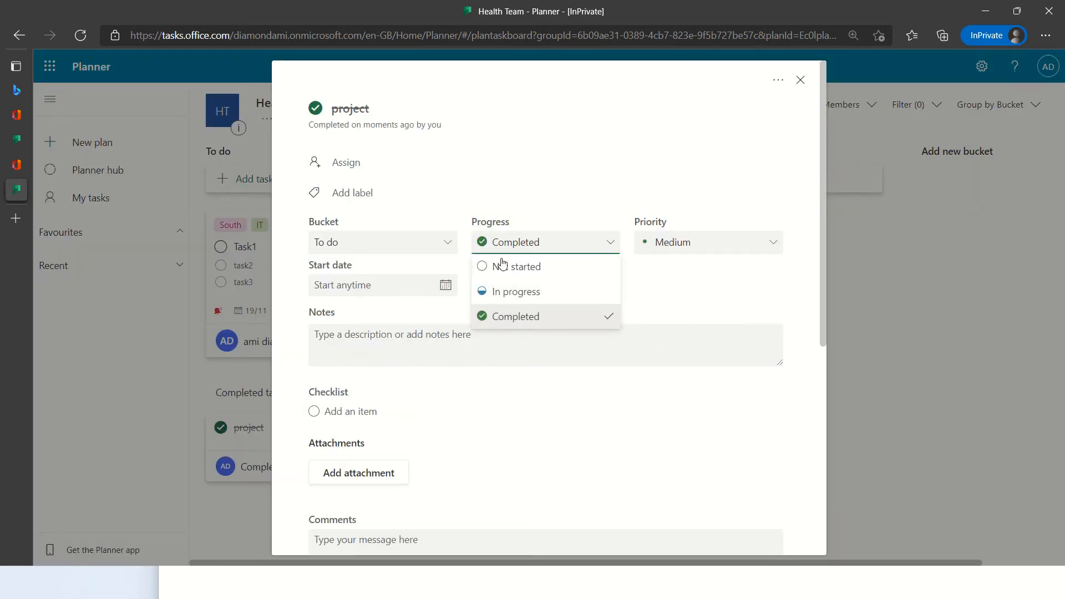
click(501, 266)
click(800, 82)
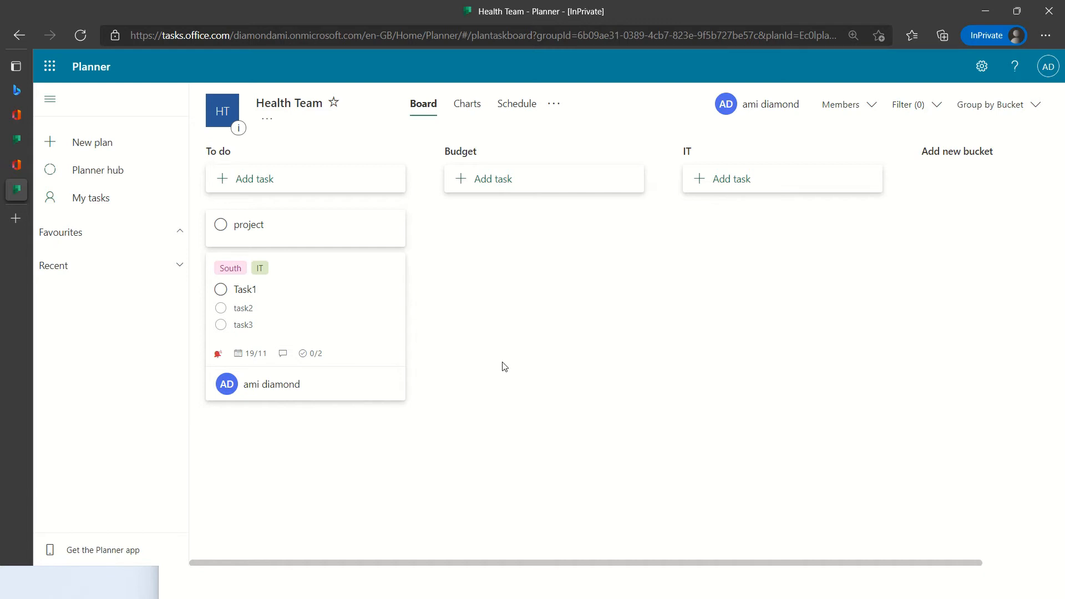
- Move Task1 from the To do bucket to Budget and on to the IT bucket
drag(335, 274, 592, 240)
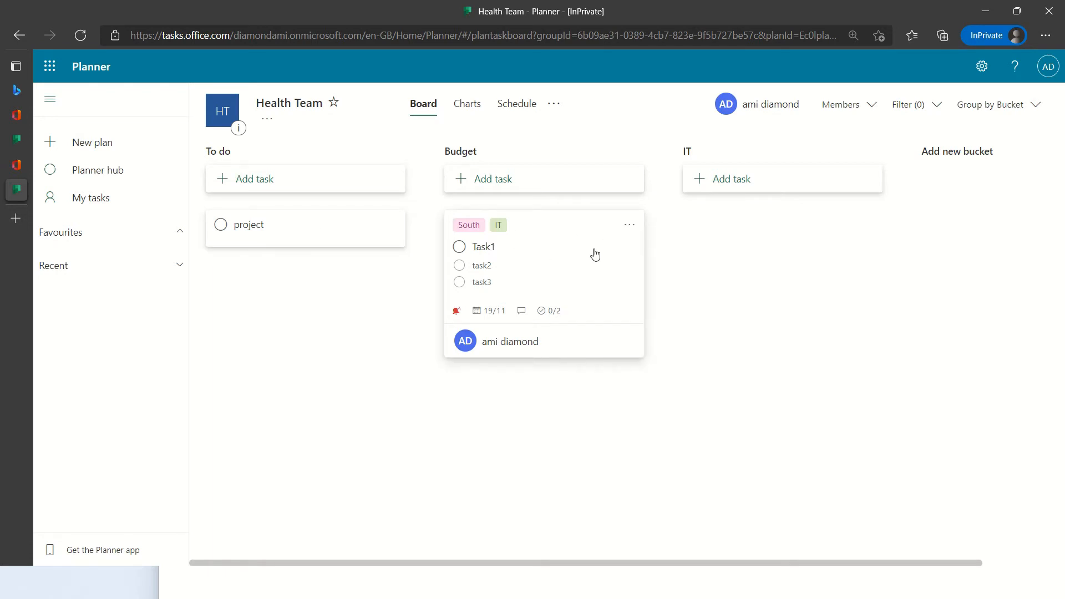
drag(533, 271, 787, 259)
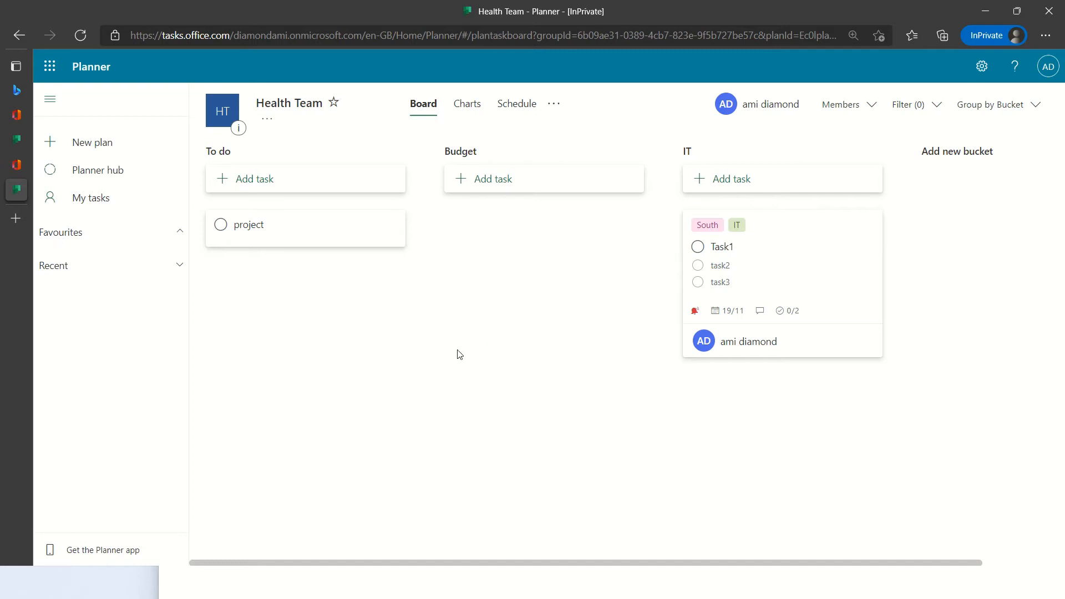
- Add a task named task2 to the To do bucket, due 19/11 and assigned to the existing plan member
click(261, 182)
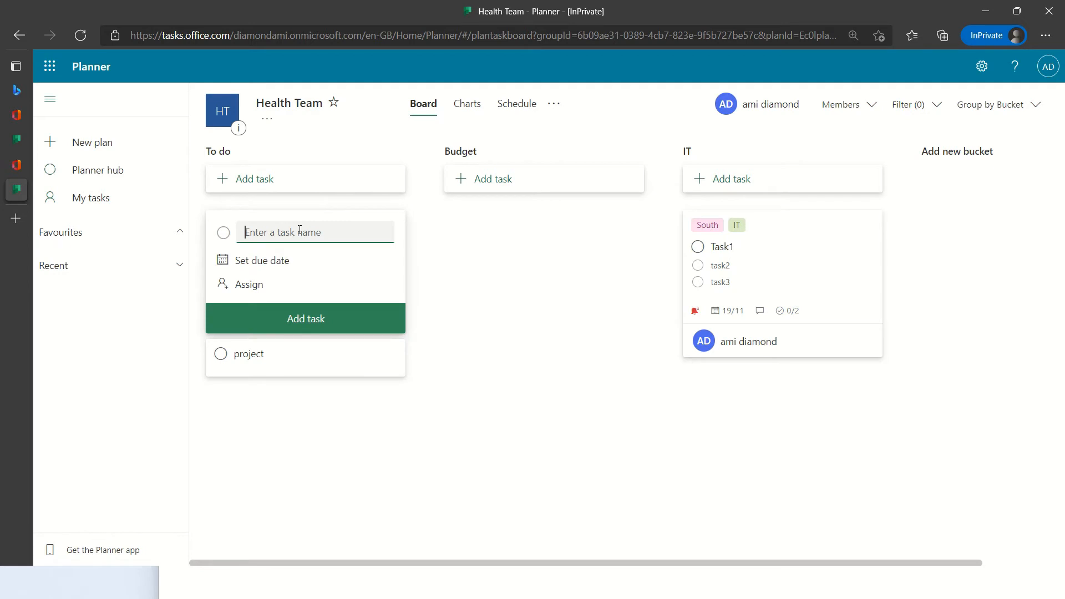
text(task2)
click(281, 260)
click(333, 369)
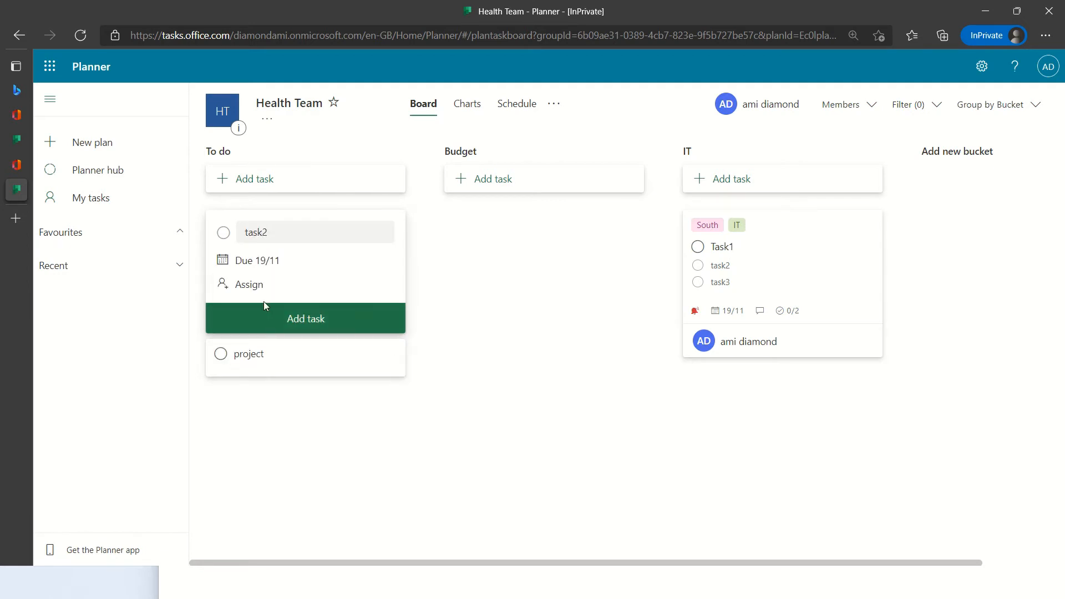
click(258, 287)
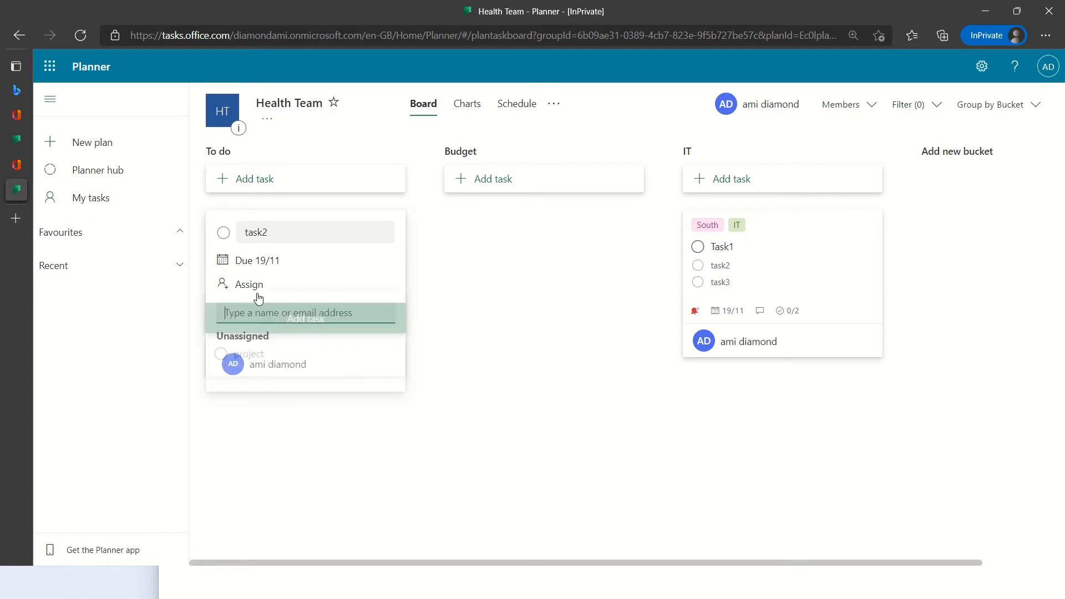
click(308, 360)
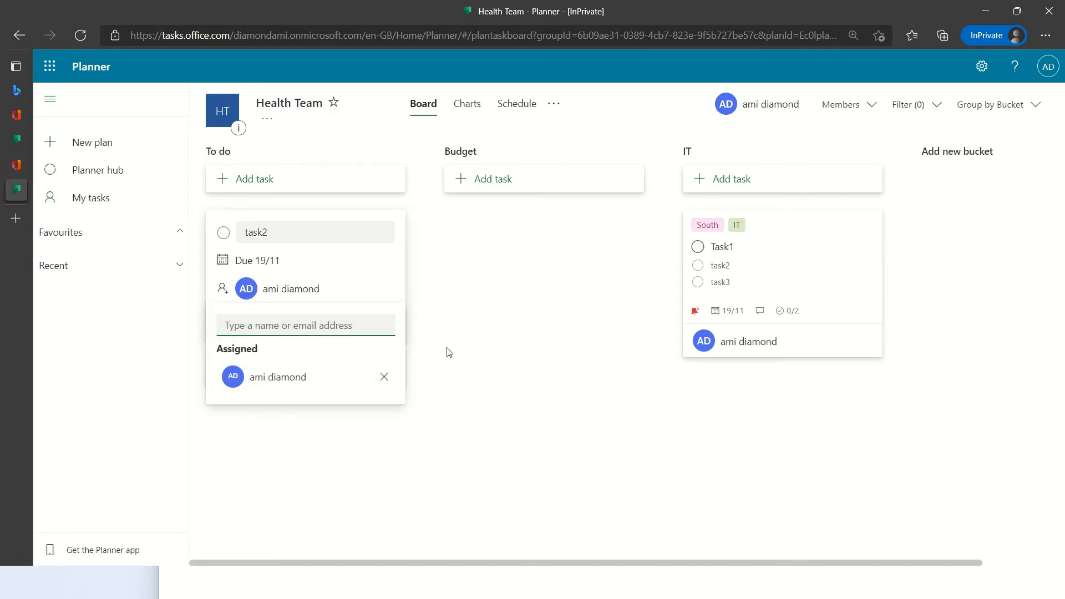
click(473, 323)
click(357, 340)
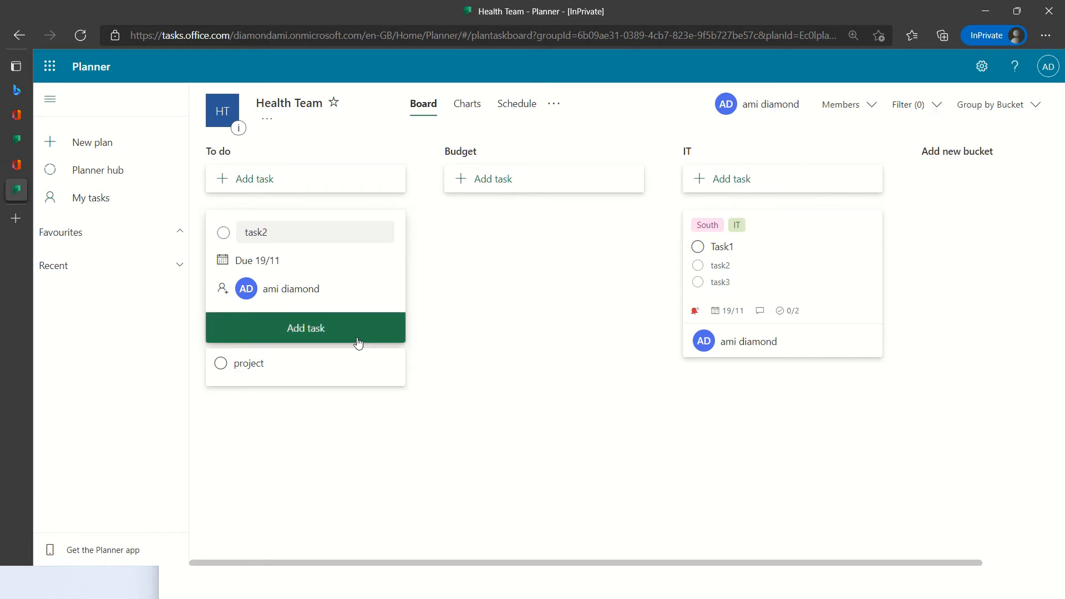
click(453, 392)
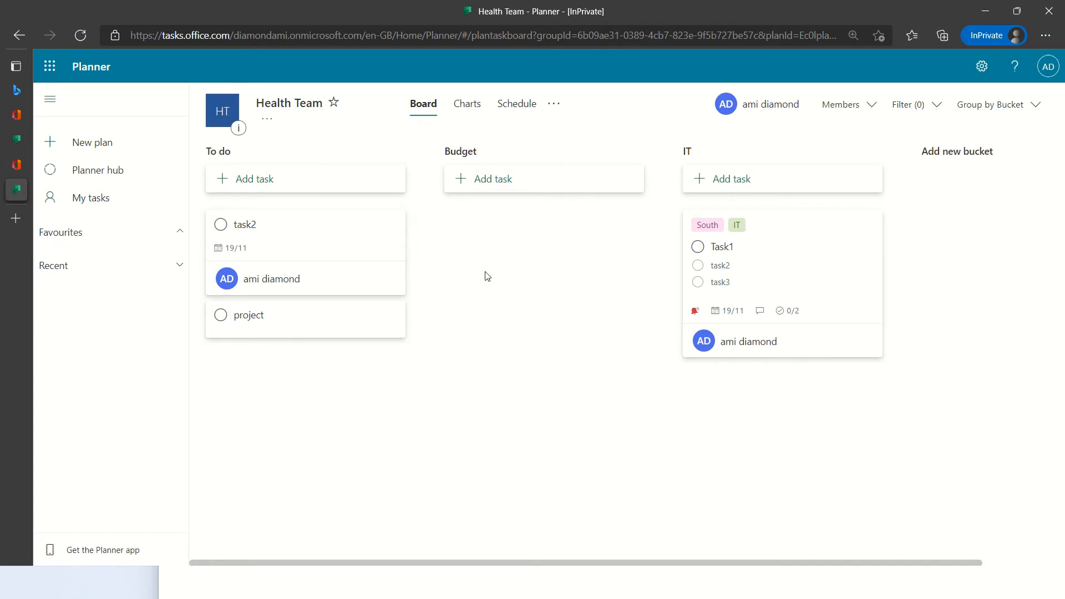
- Add a second member to the Health Team plan by searching for the person's name
click(871, 110)
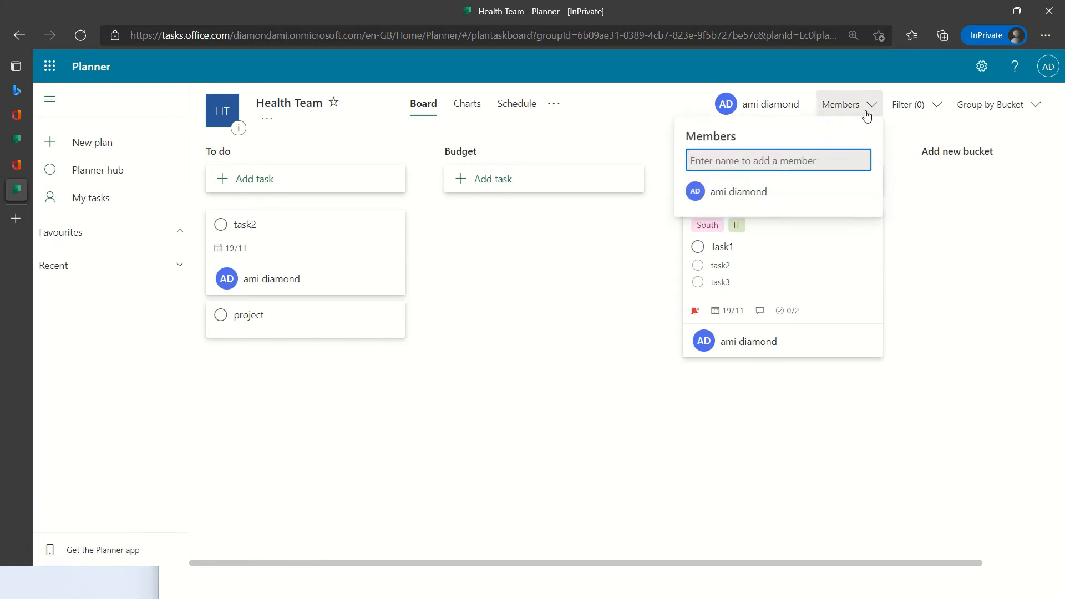
text(Alex Wilber)
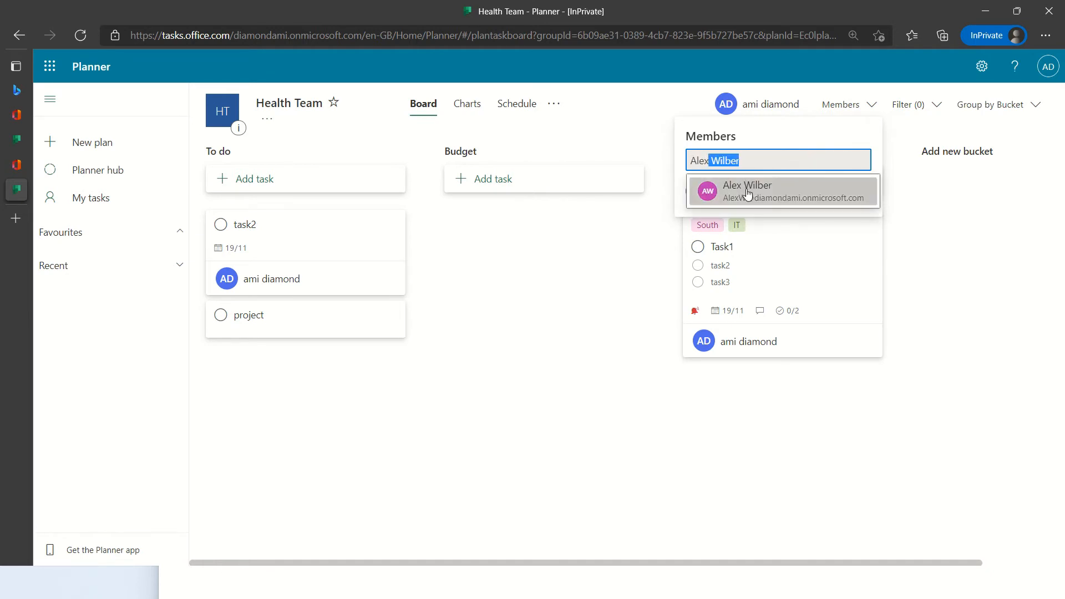
click(747, 193)
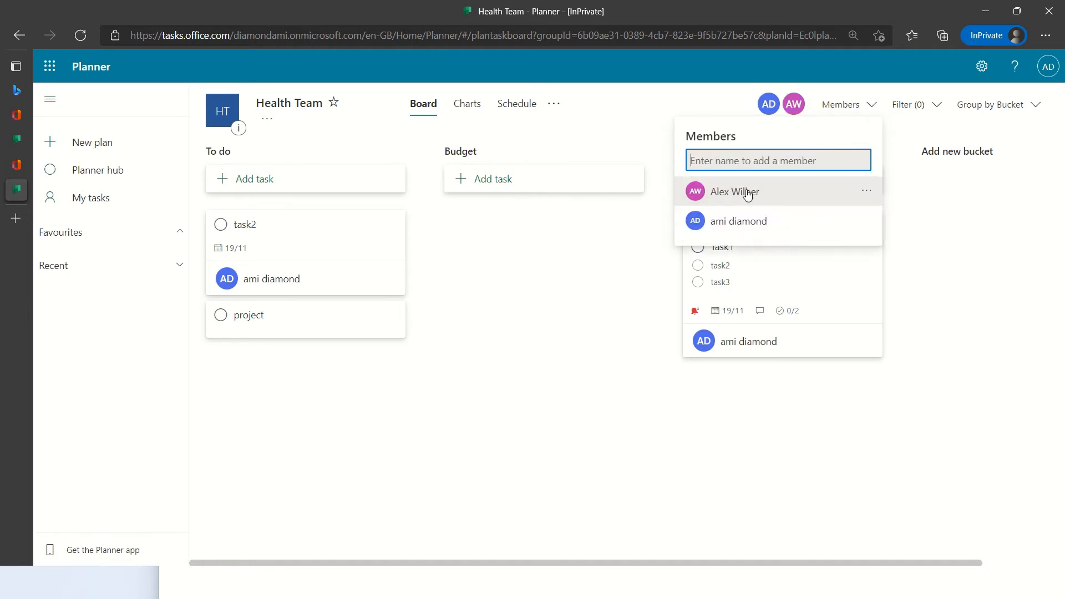
click(582, 294)
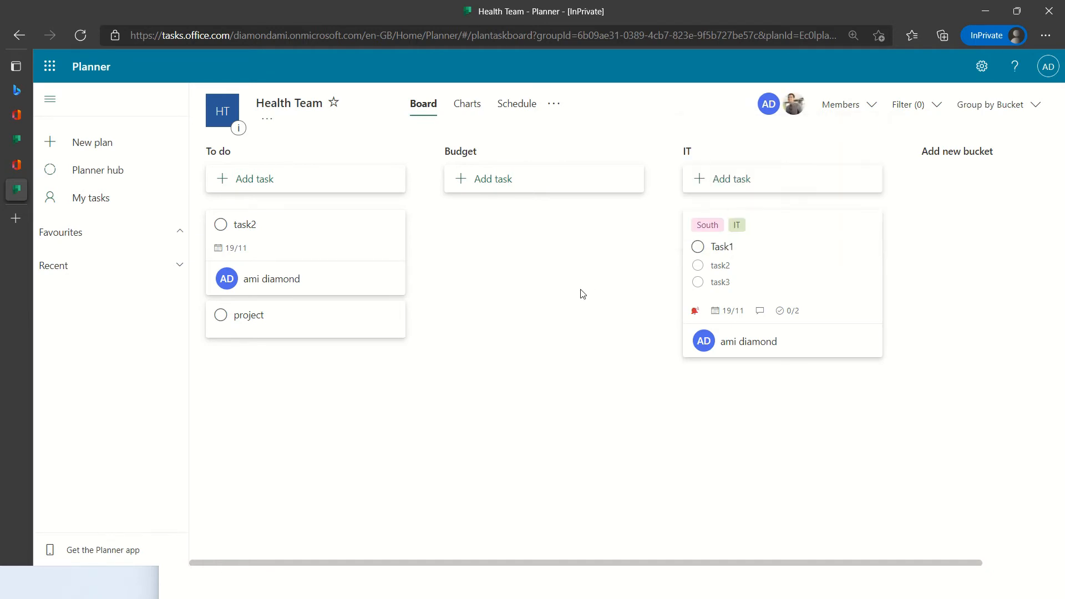
- Open task2's details and additionally assign the task to the newly added plan member
click(328, 229)
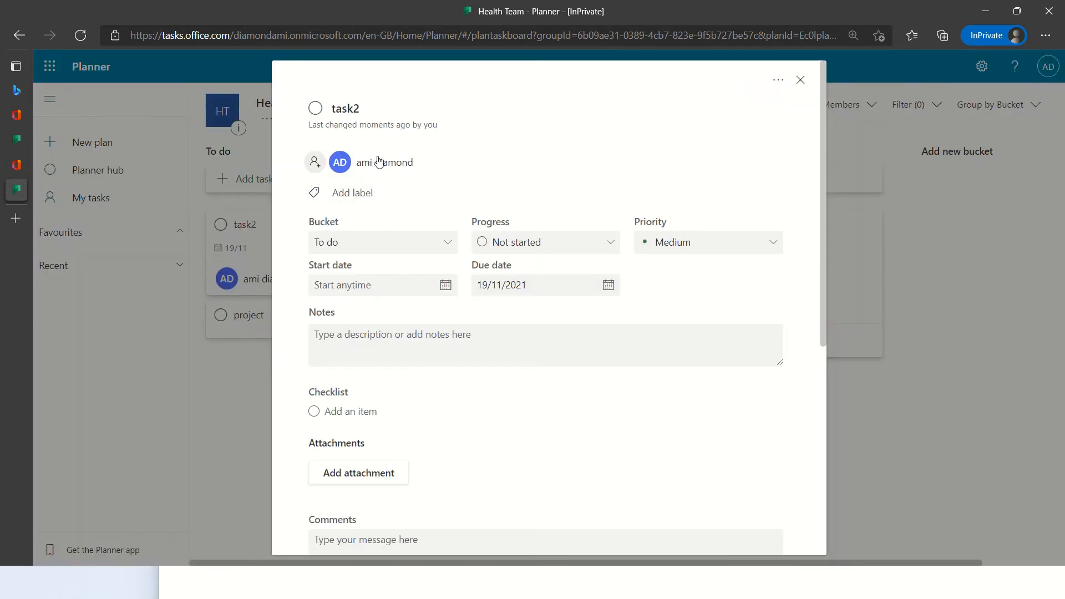
click(318, 163)
click(315, 163)
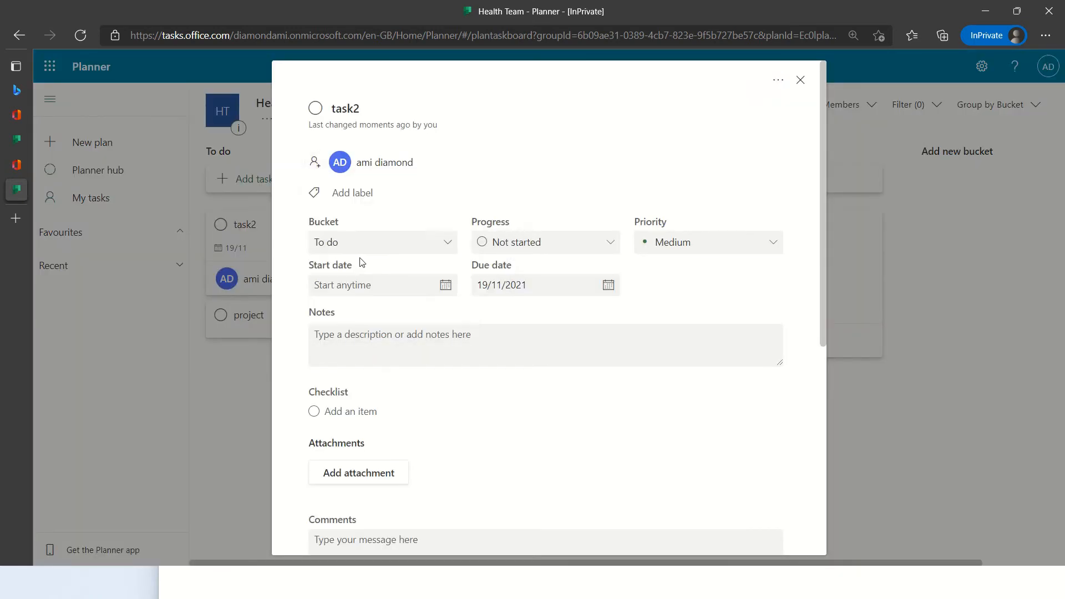
click(315, 162)
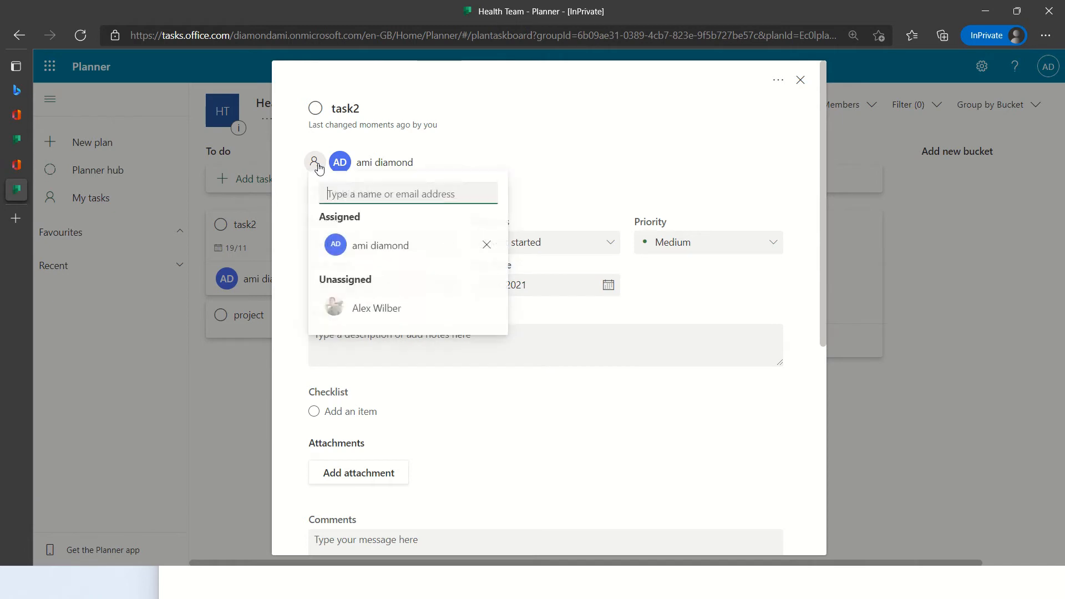
click(367, 311)
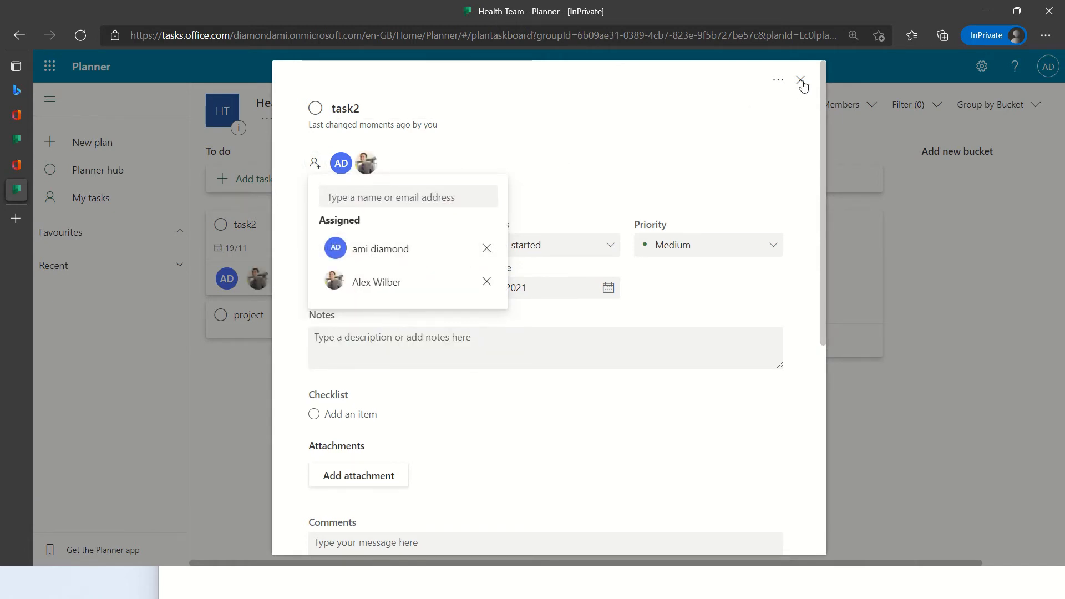
- Close task2's details and look at the plan and bucket options for moving it, leaving the move cancelled
click(779, 83)
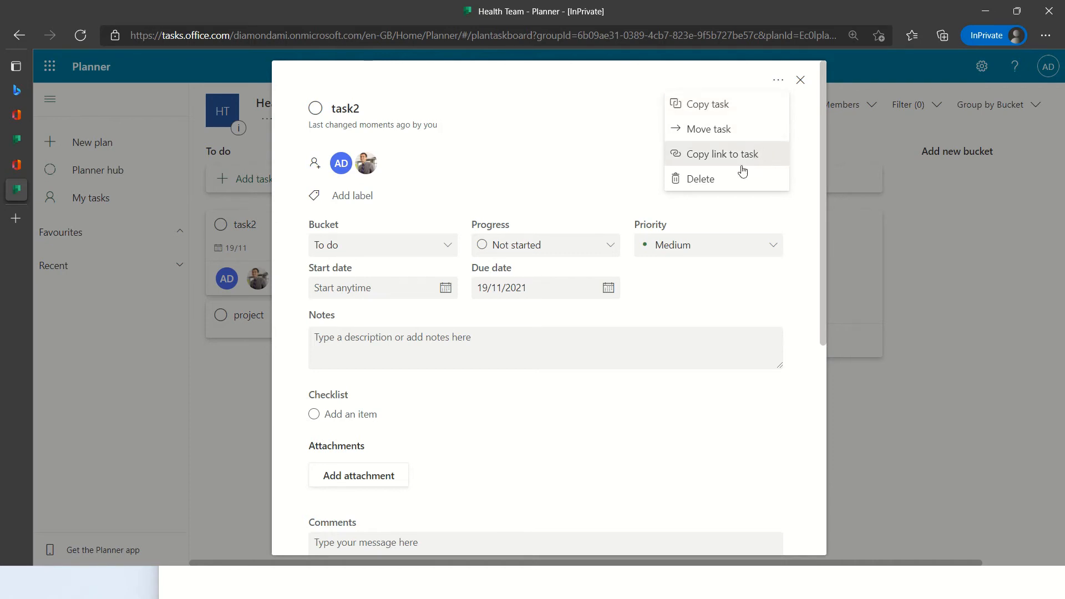
click(799, 84)
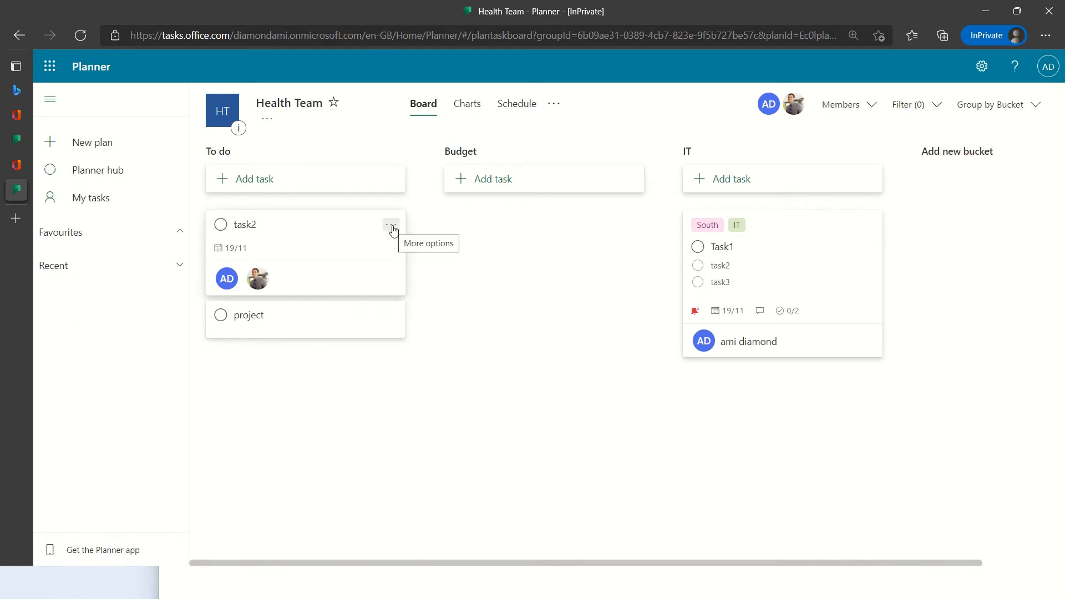
click(392, 227)
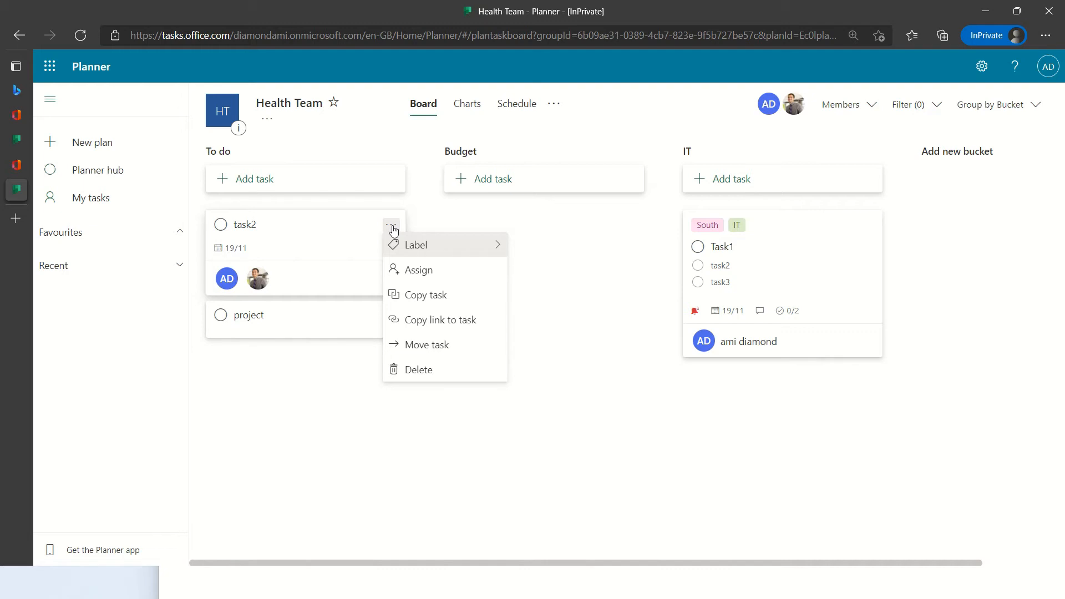
click(477, 345)
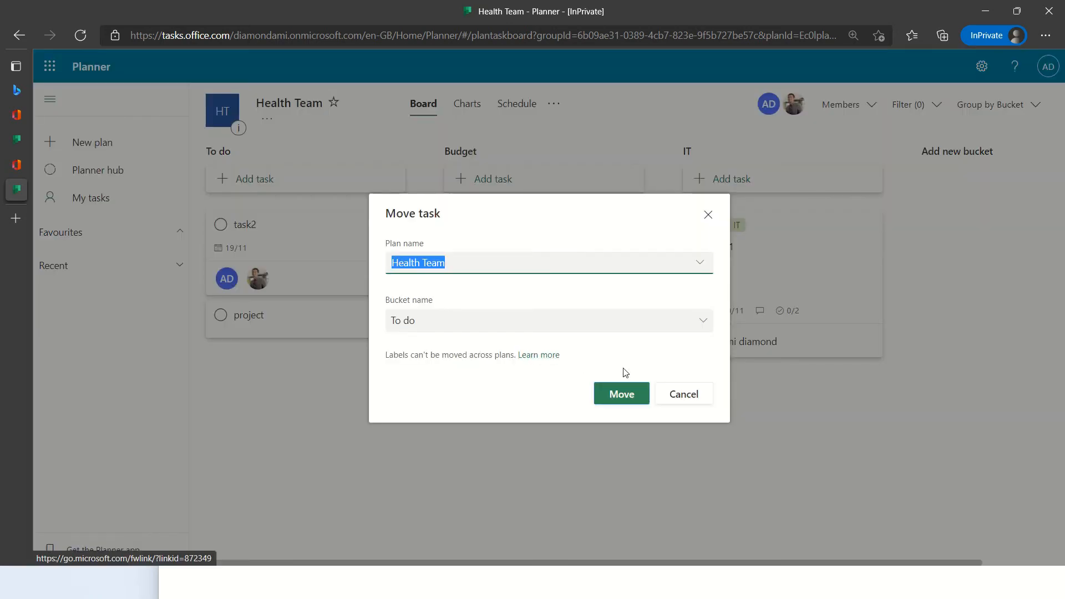
click(695, 404)
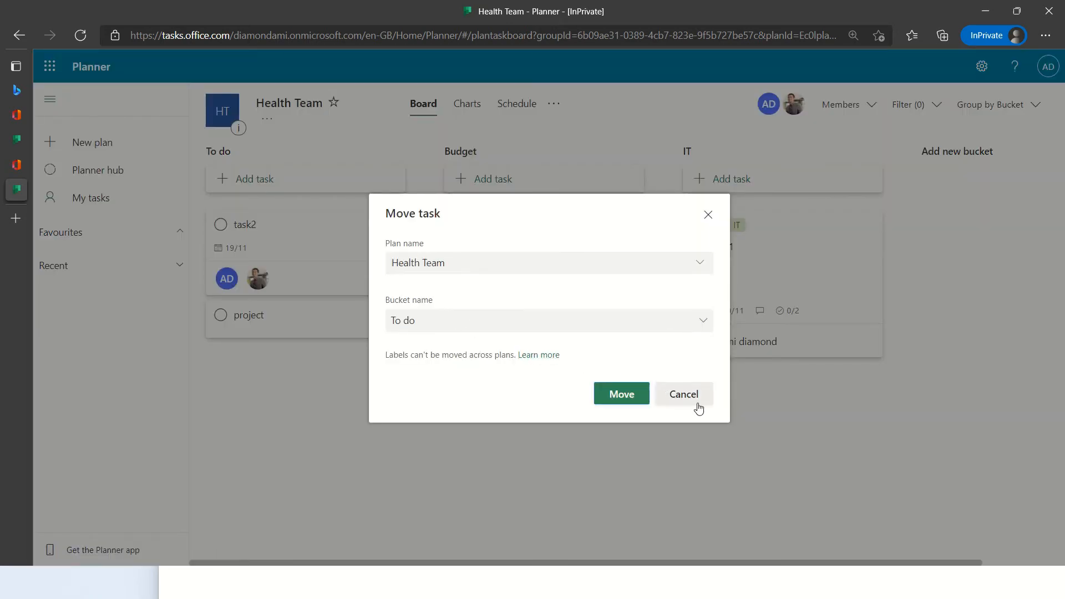
- Look at the copy options for task2, including the available destination plans, and cancel the copy
click(395, 225)
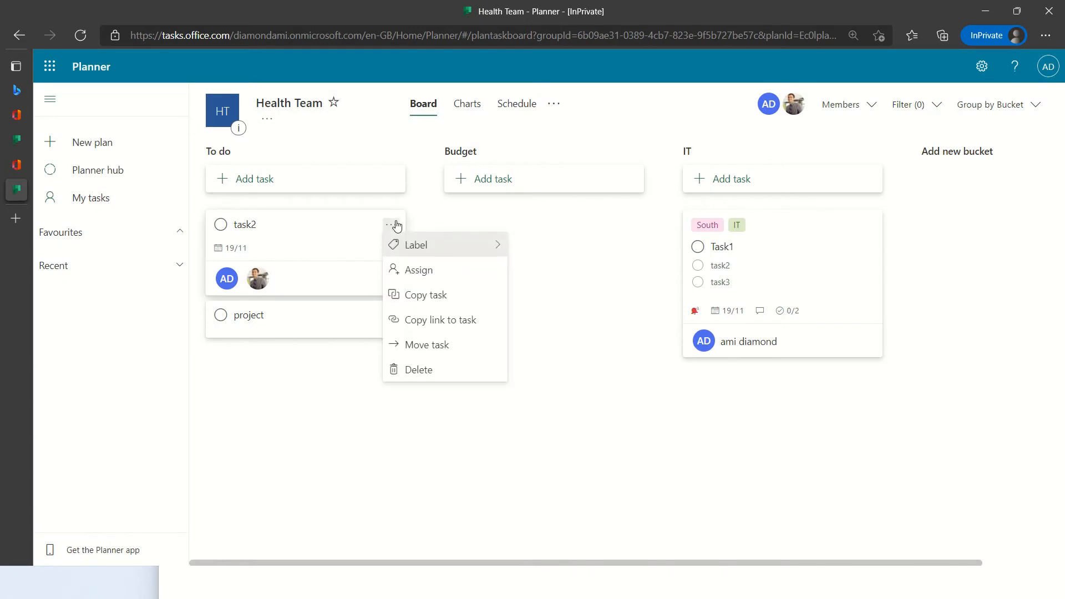
click(466, 300)
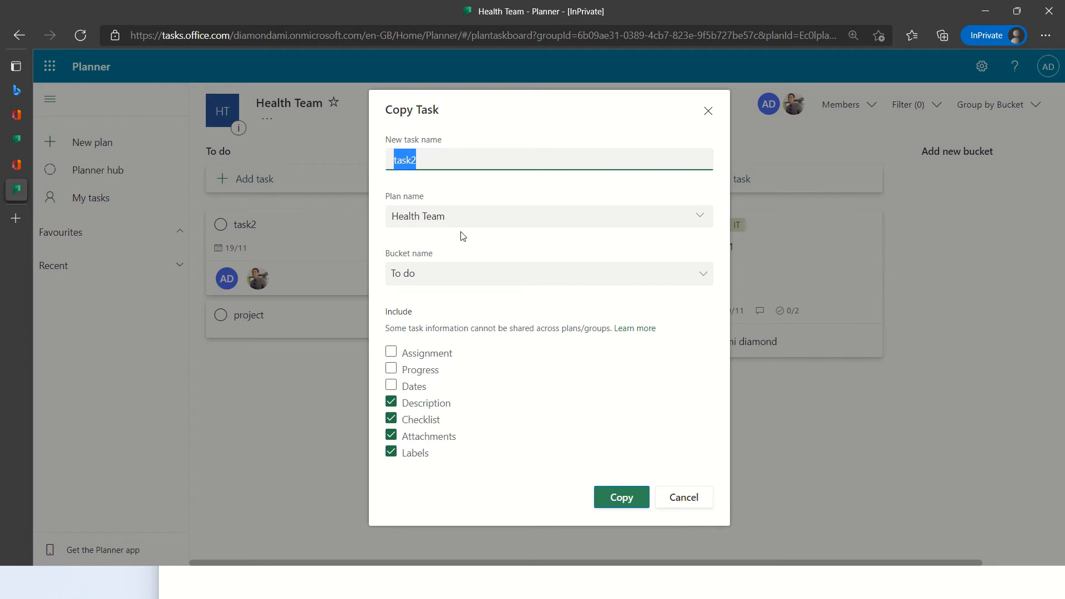
click(649, 220)
click(698, 223)
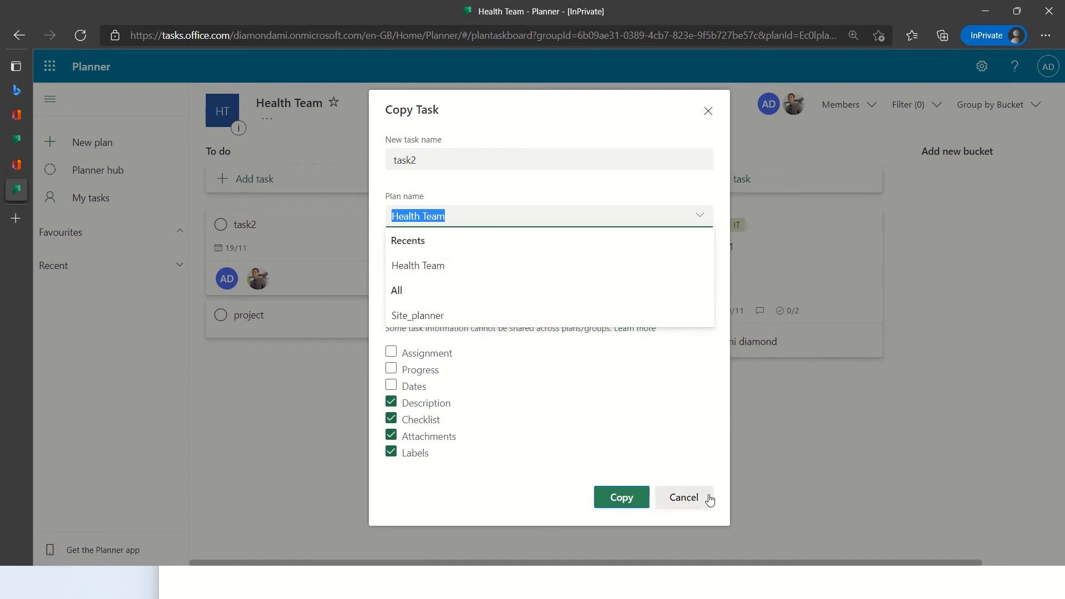
click(693, 504)
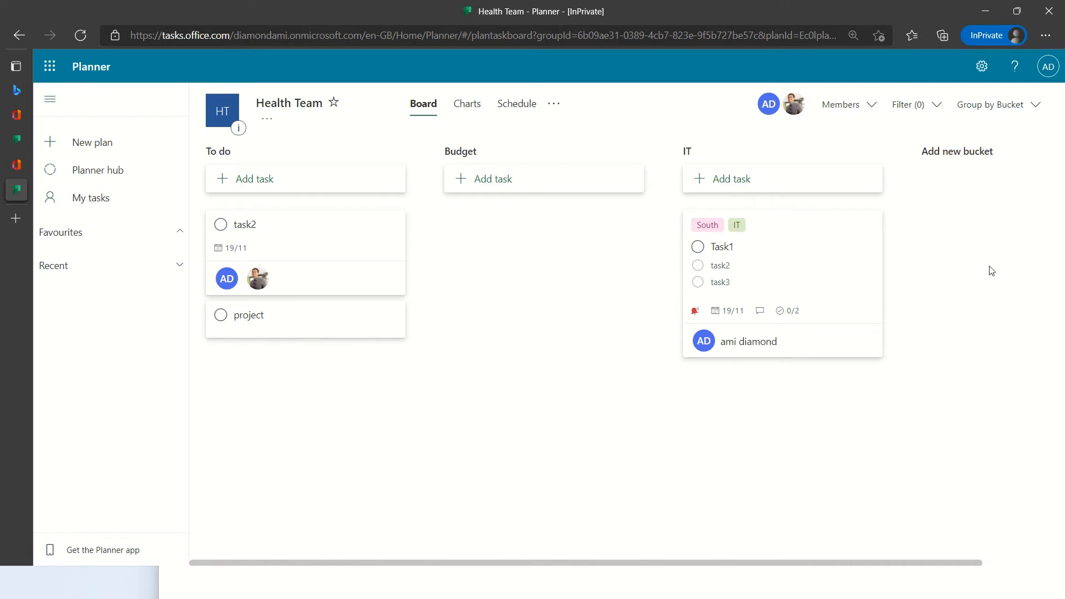
- View the board grouped by Assigned to, and move task2 from Not started to In progress in the Progress grouping
click(1038, 106)
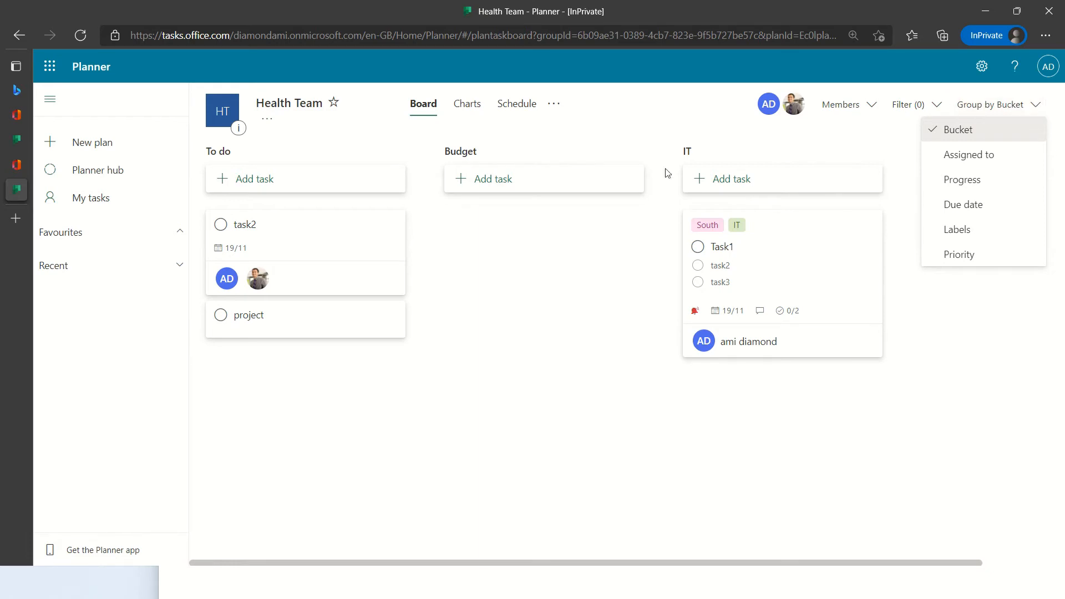
click(948, 158)
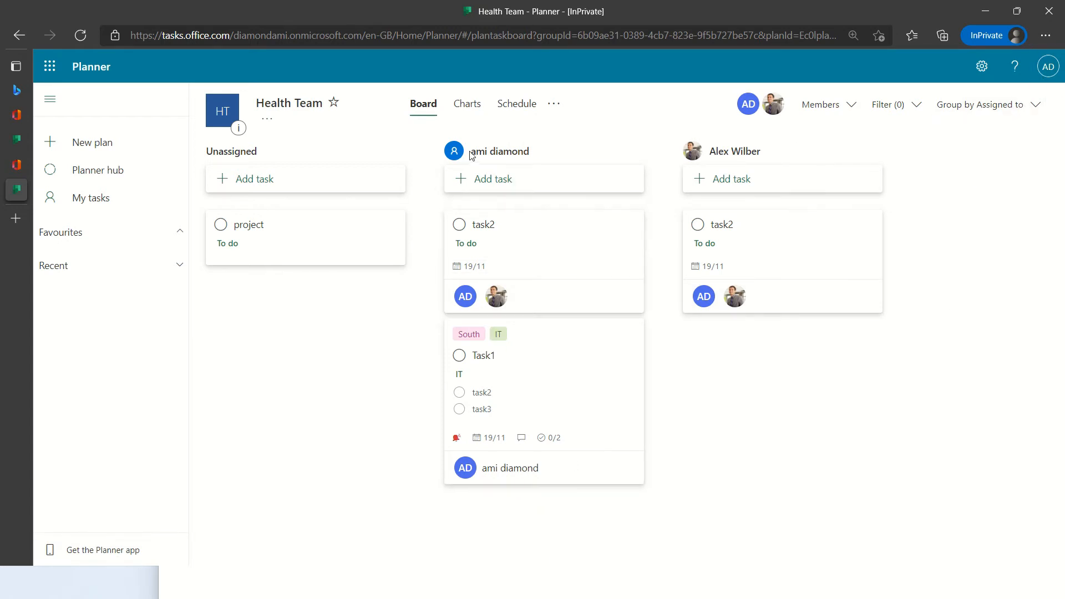
click(1035, 106)
click(1013, 184)
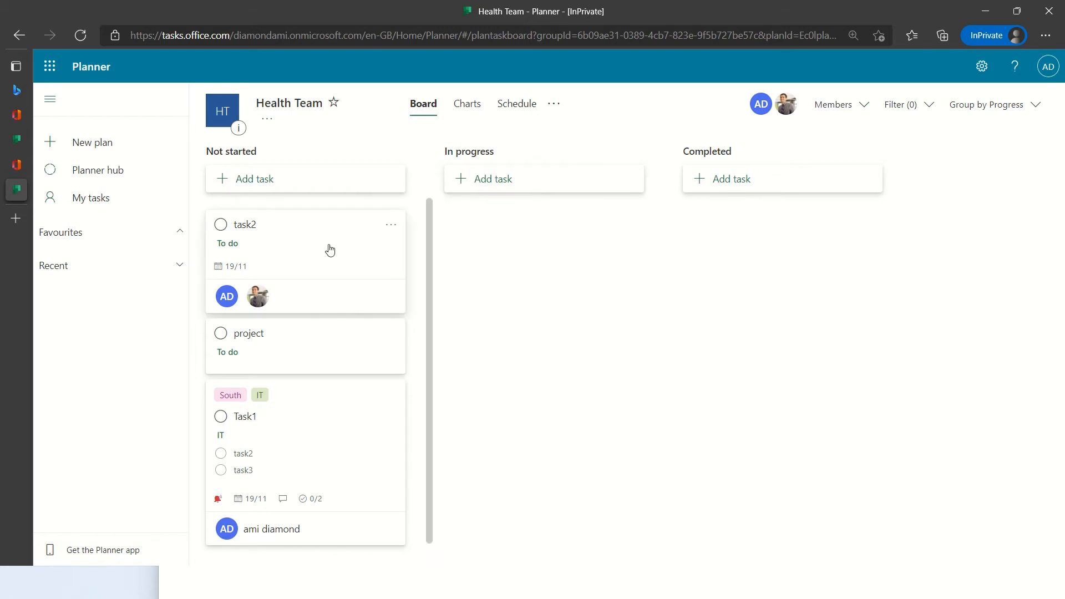
drag(328, 248, 578, 240)
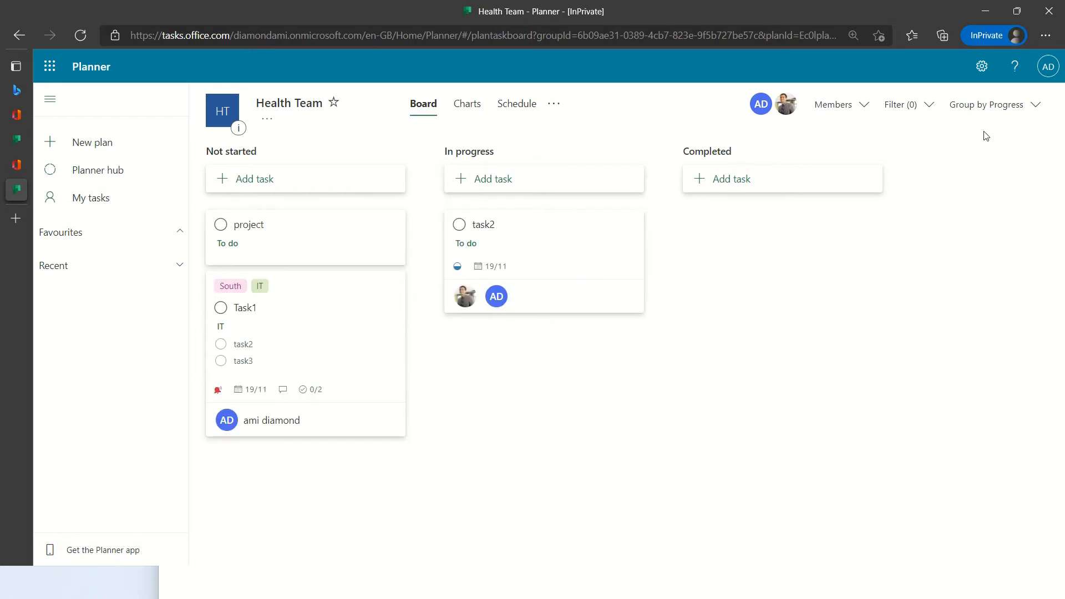
- View the board grouped by Due date, and move task2 from No label to Red in the Labels grouping
click(1033, 108)
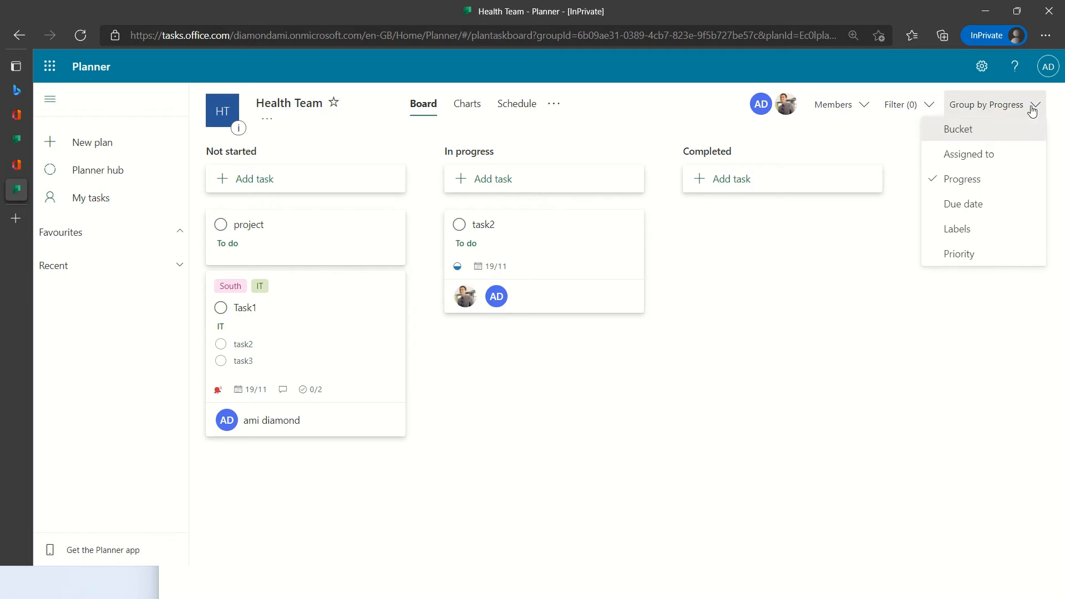
click(998, 204)
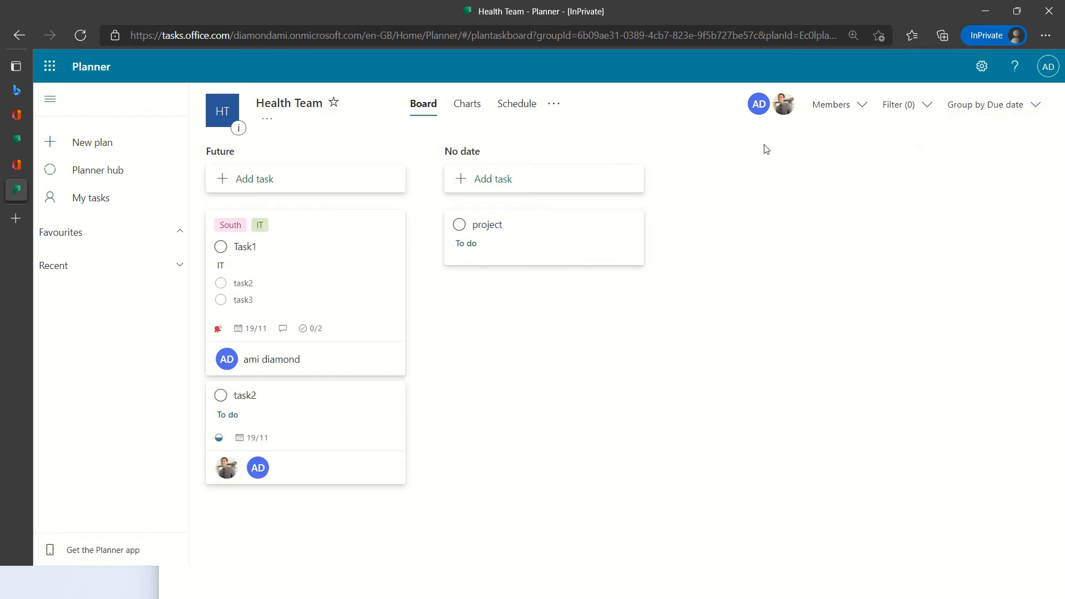
click(1035, 107)
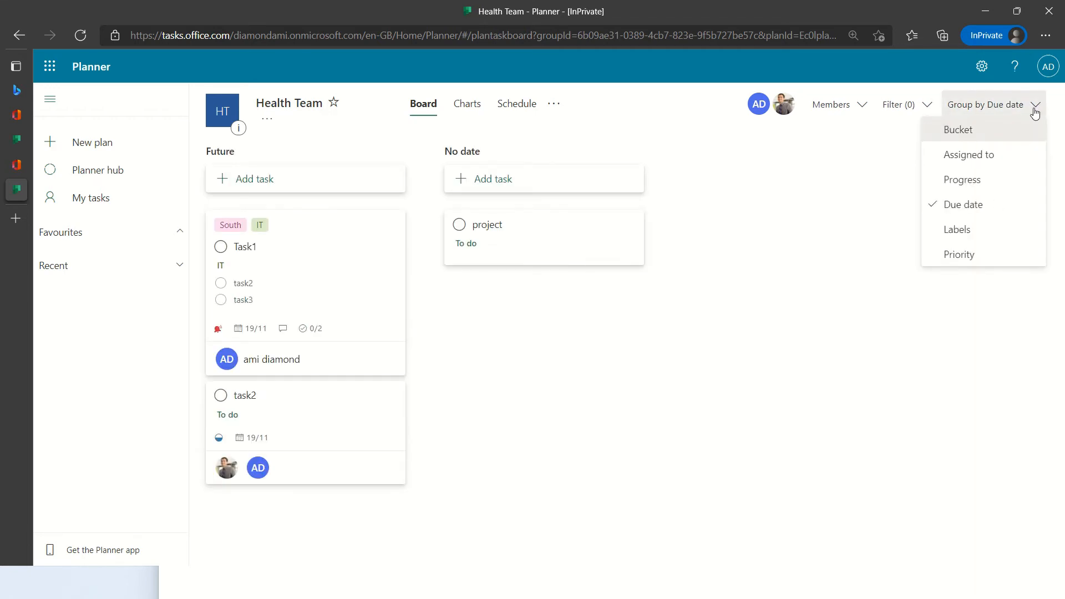
click(1004, 228)
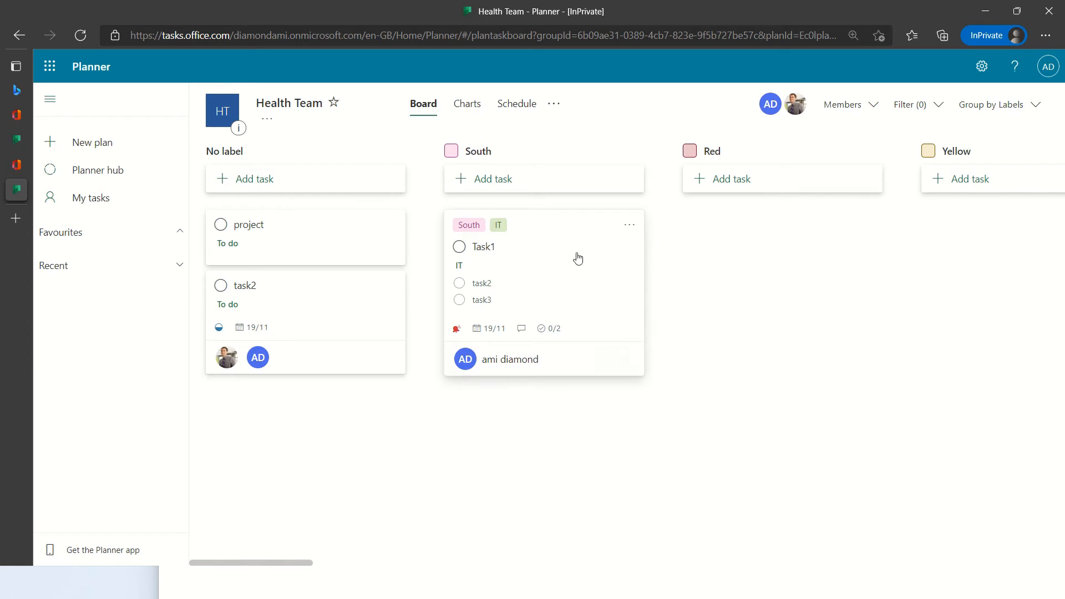
drag(285, 316, 801, 247)
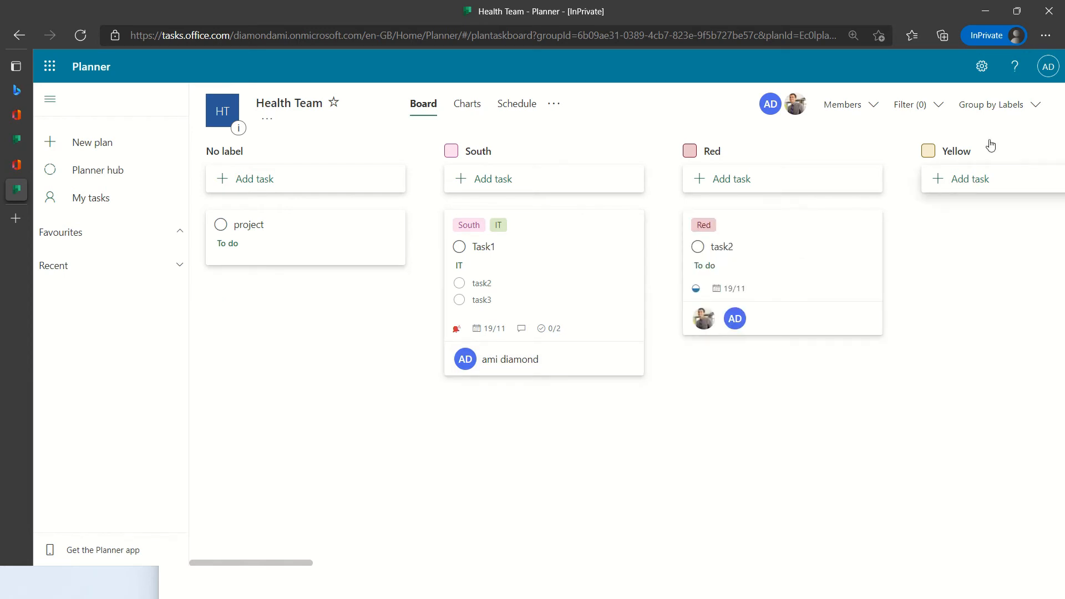
- View the board grouped by Priority and return the grouping to Bucket
click(1019, 109)
click(970, 270)
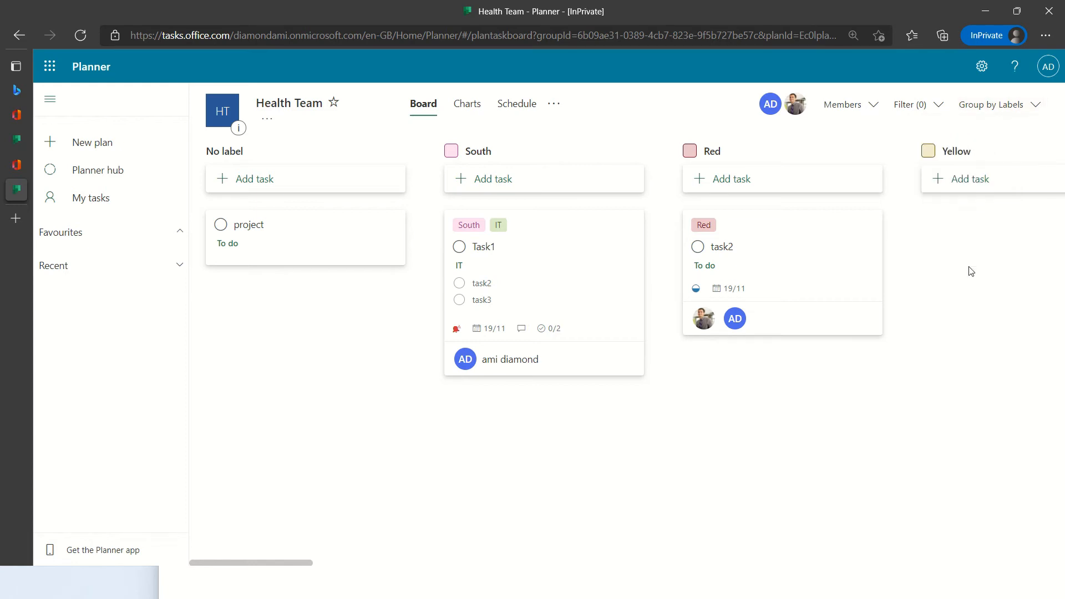
click(1034, 106)
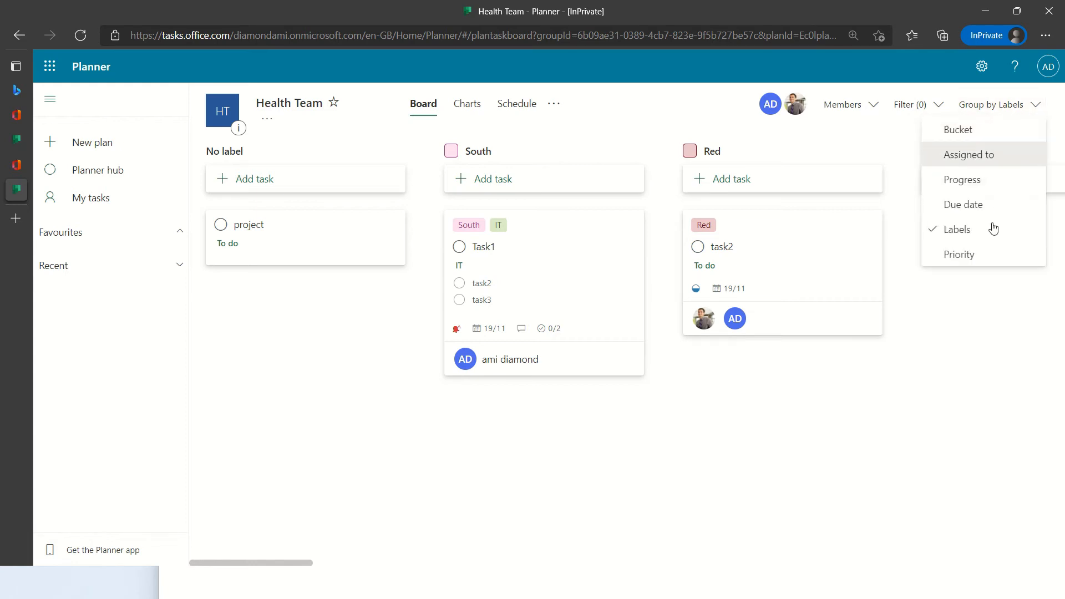
click(987, 260)
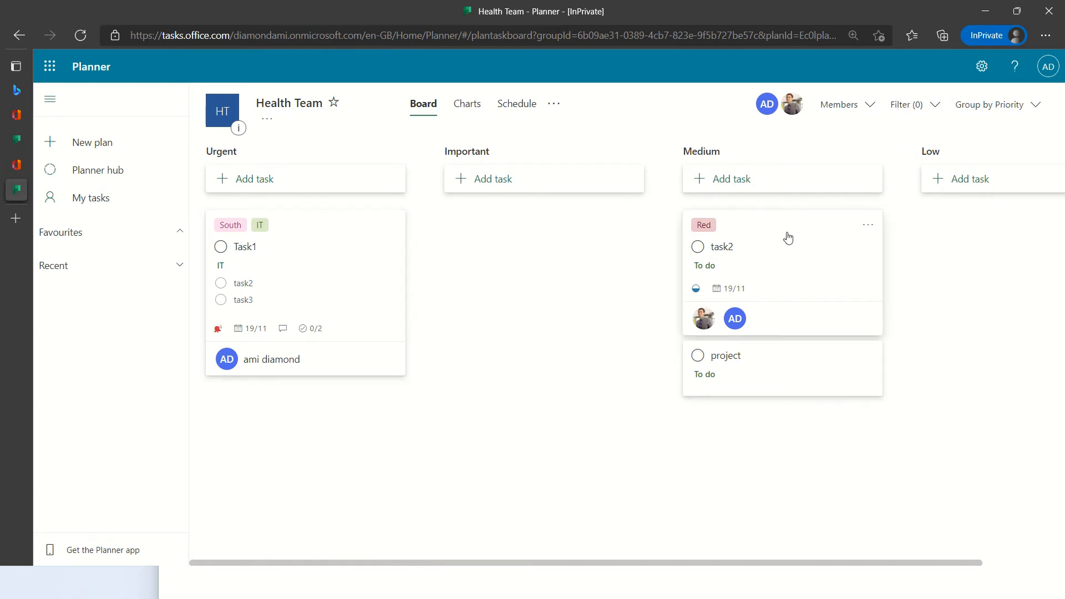
click(1032, 108)
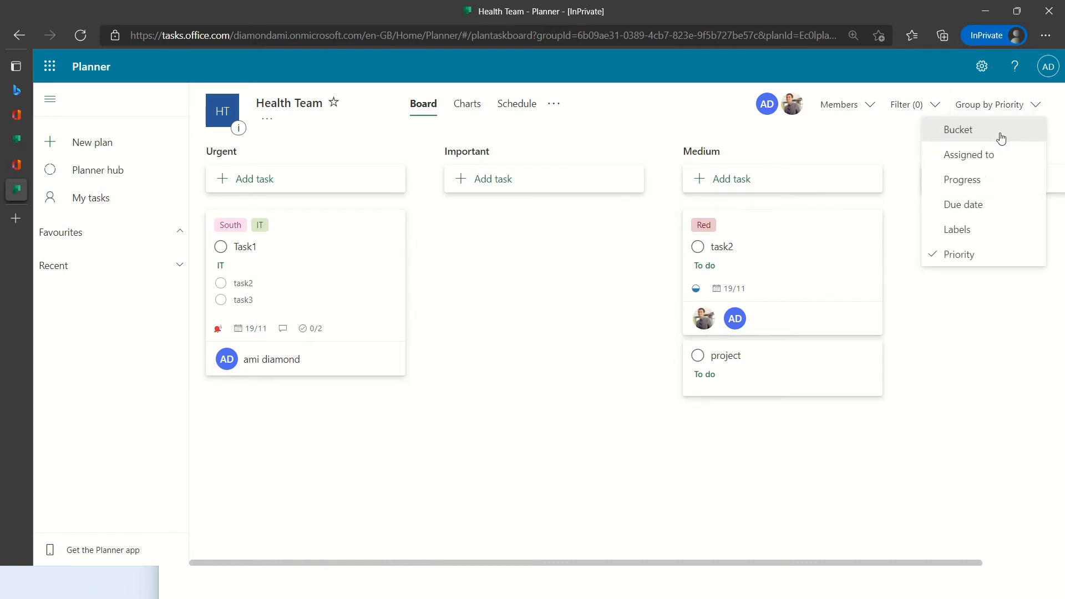
click(999, 132)
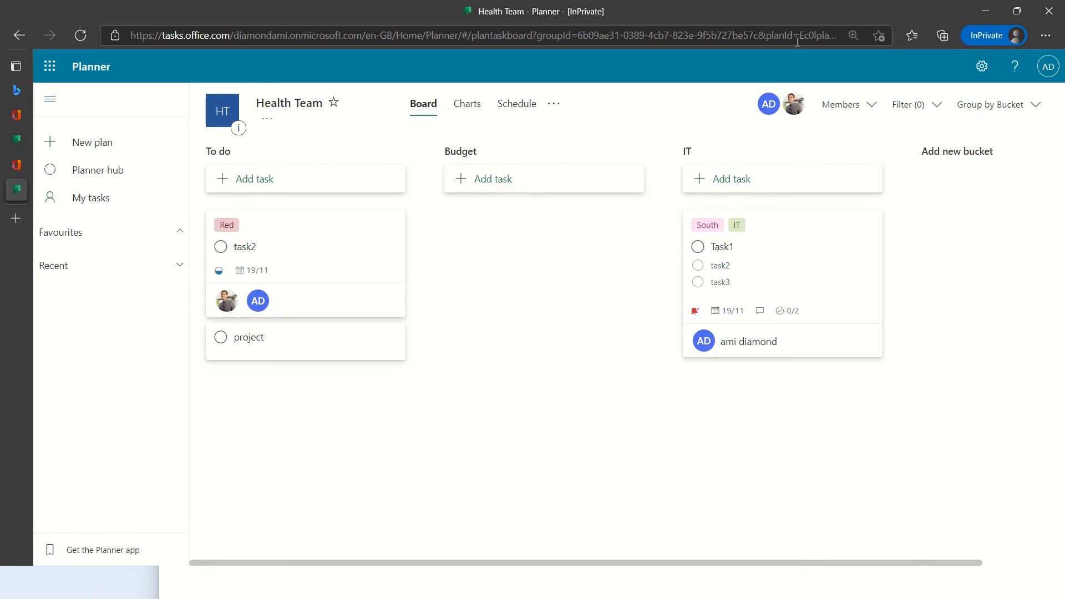
- Examine the Health Team plan's charts for status, buckets, priority and members, along with the accompanying task list
click(467, 108)
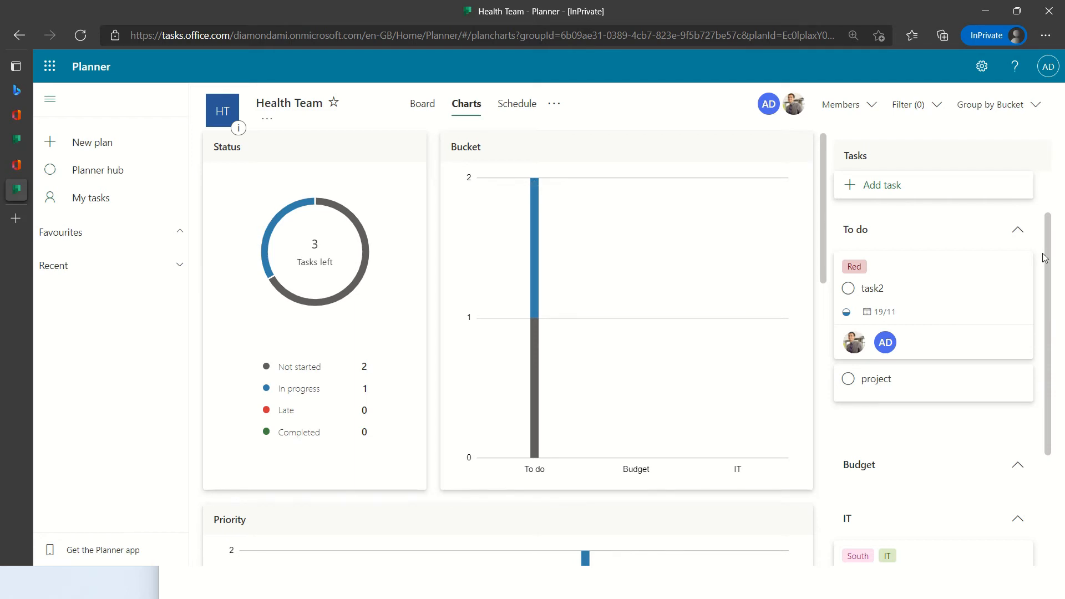
drag(1051, 310, 1055, 440)
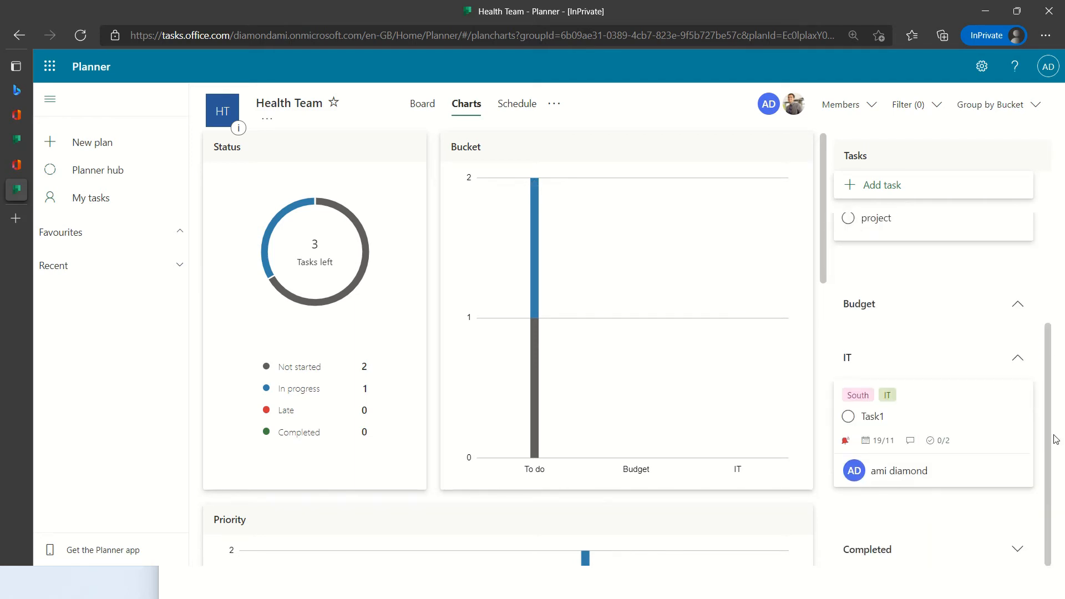
drag(823, 249, 832, 346)
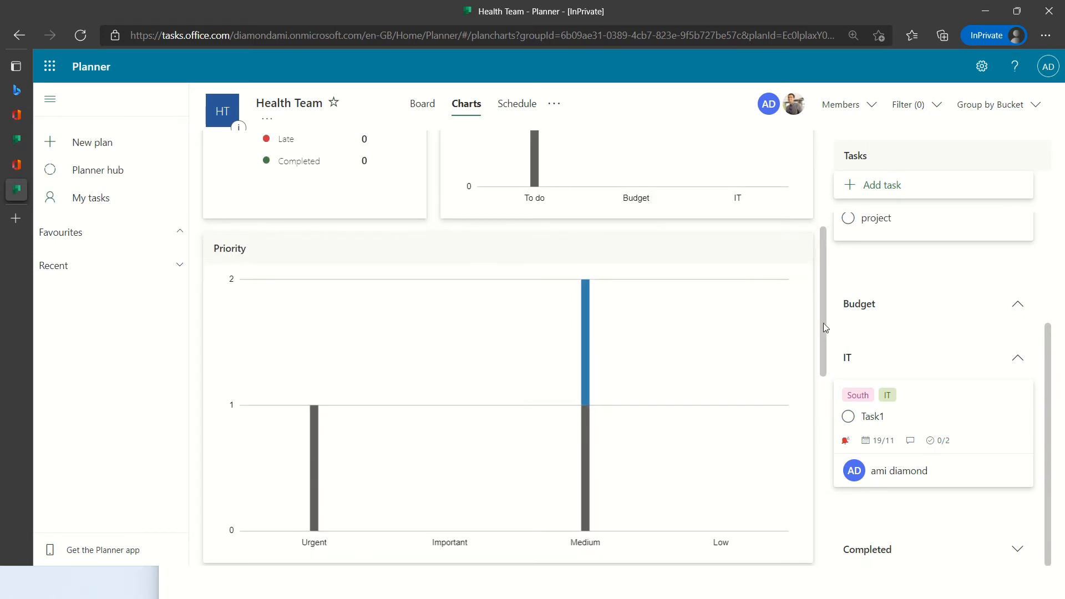
drag(823, 323, 824, 488)
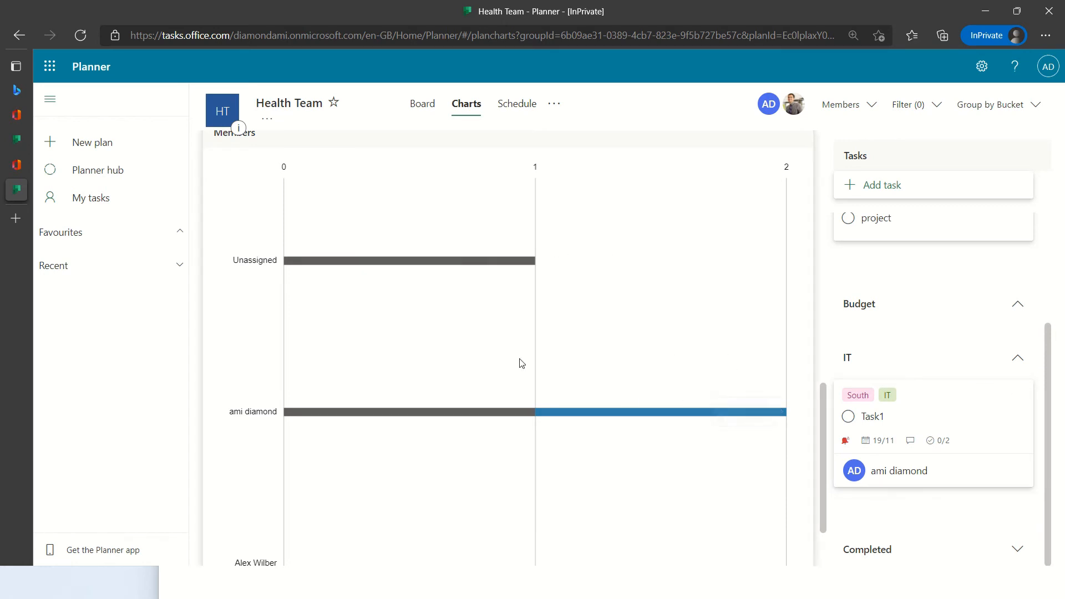
mouse_move(366, 270)
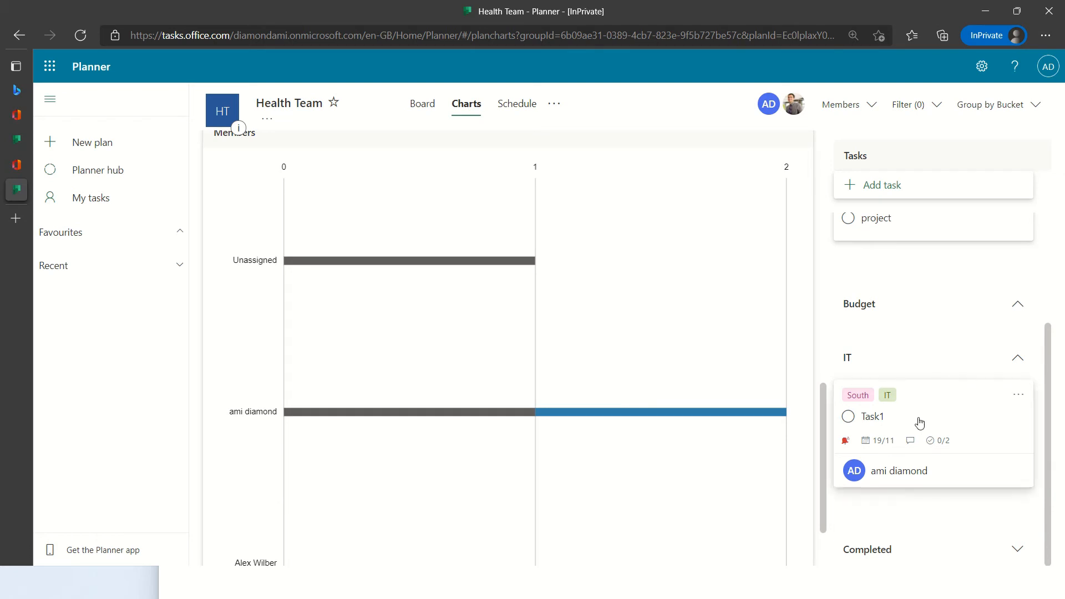
drag(920, 421, 467, 514)
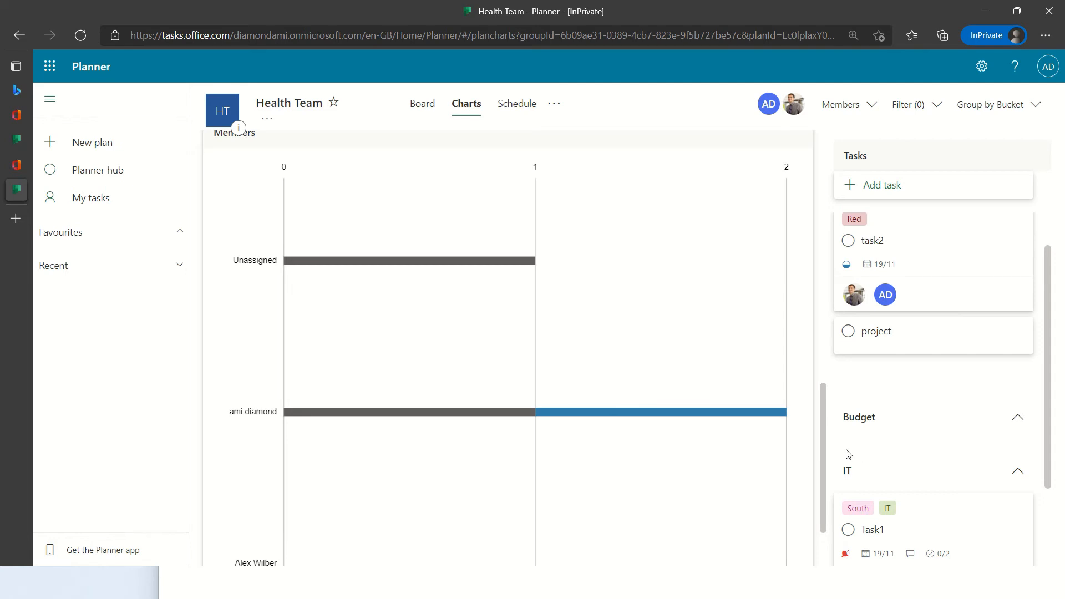
scroll(823, 434, up, 12)
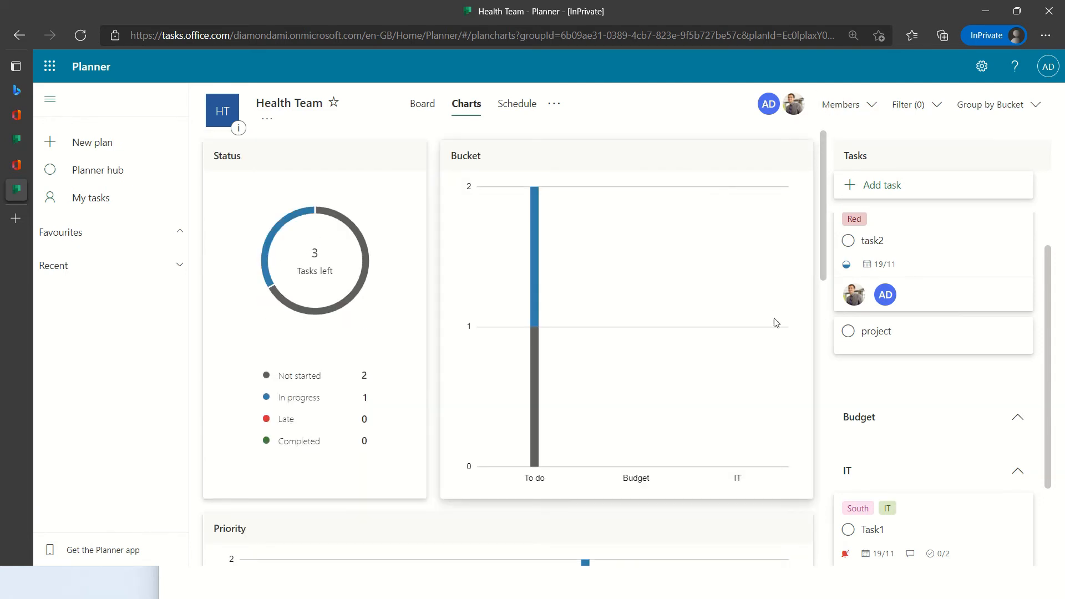
- Examine the plan's schedule by week and month, including the tasks on 15 and 16 November 2021
click(516, 105)
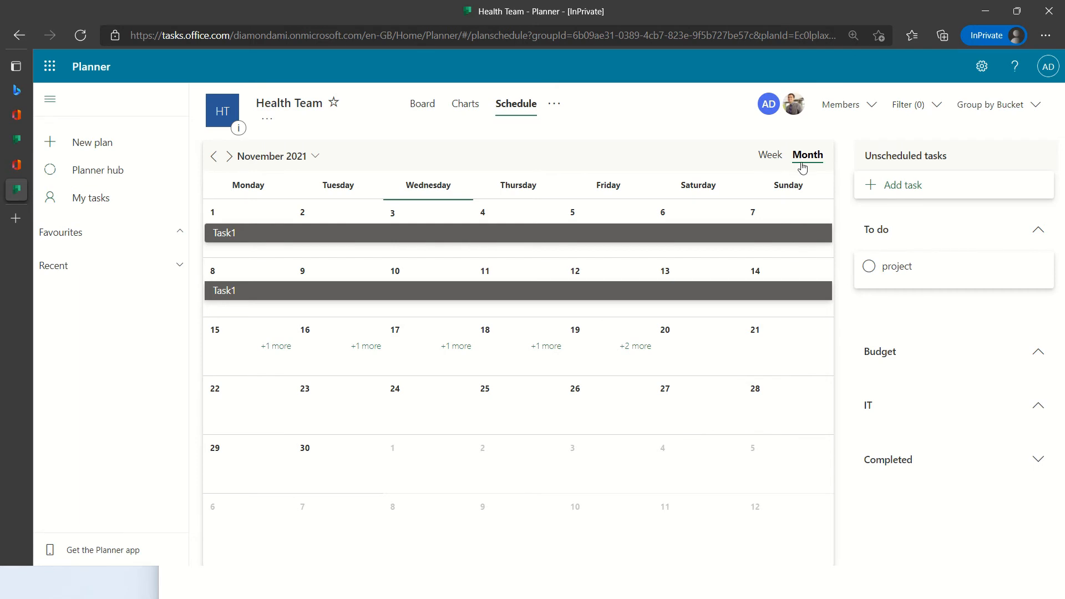
click(769, 156)
click(809, 157)
click(279, 349)
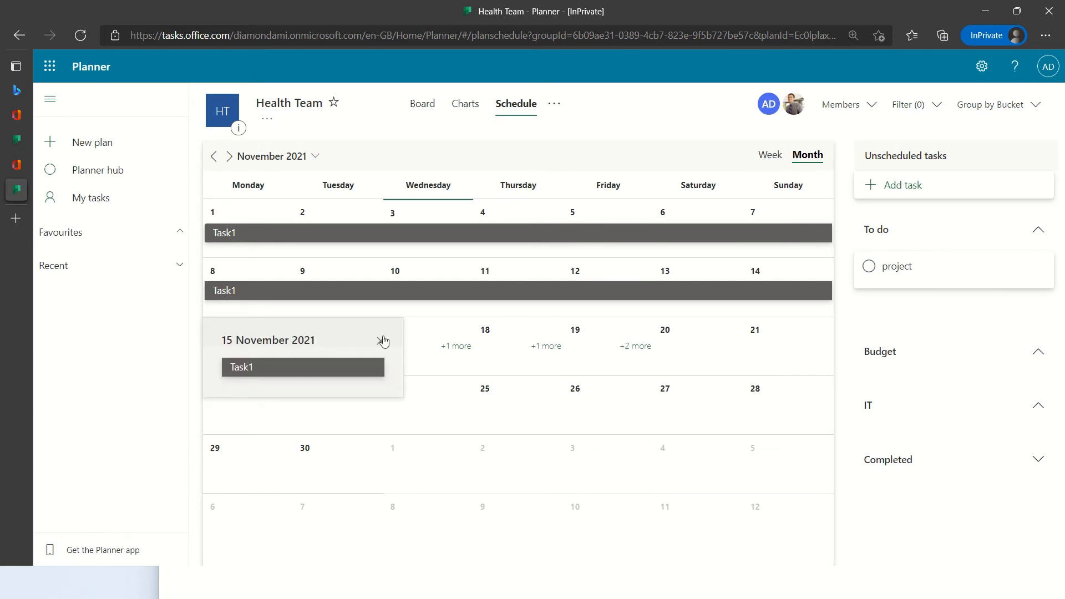
click(381, 341)
click(368, 346)
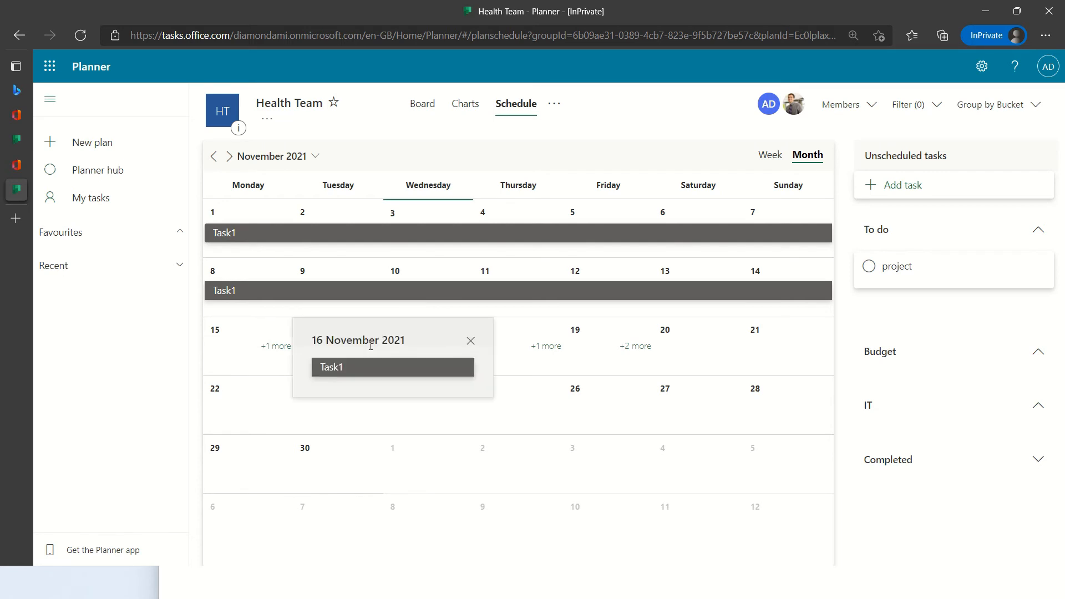
right_click(767, 161)
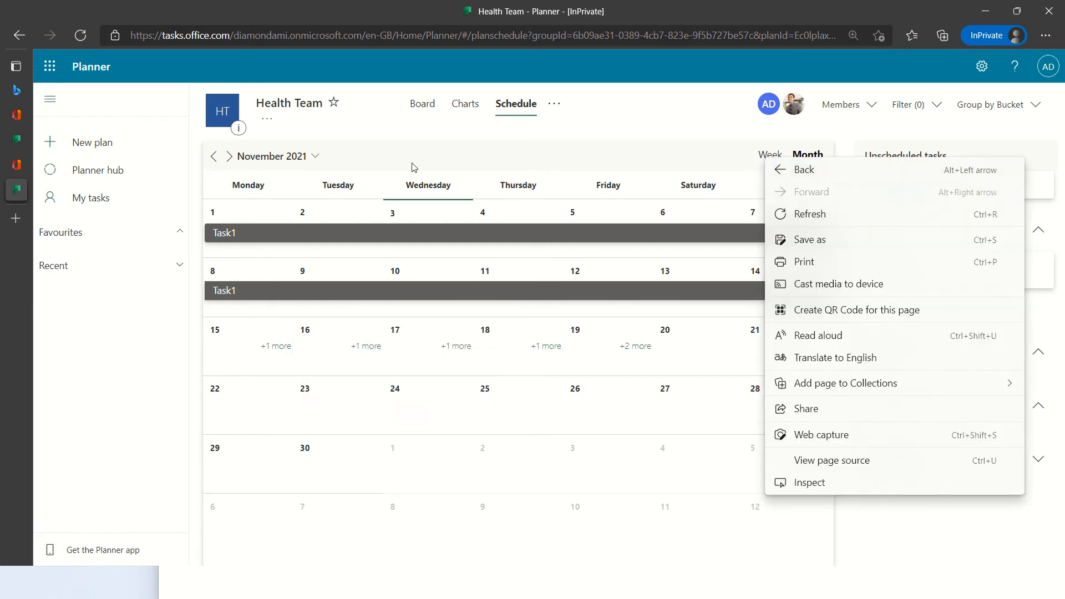
click(580, 161)
right_click(767, 159)
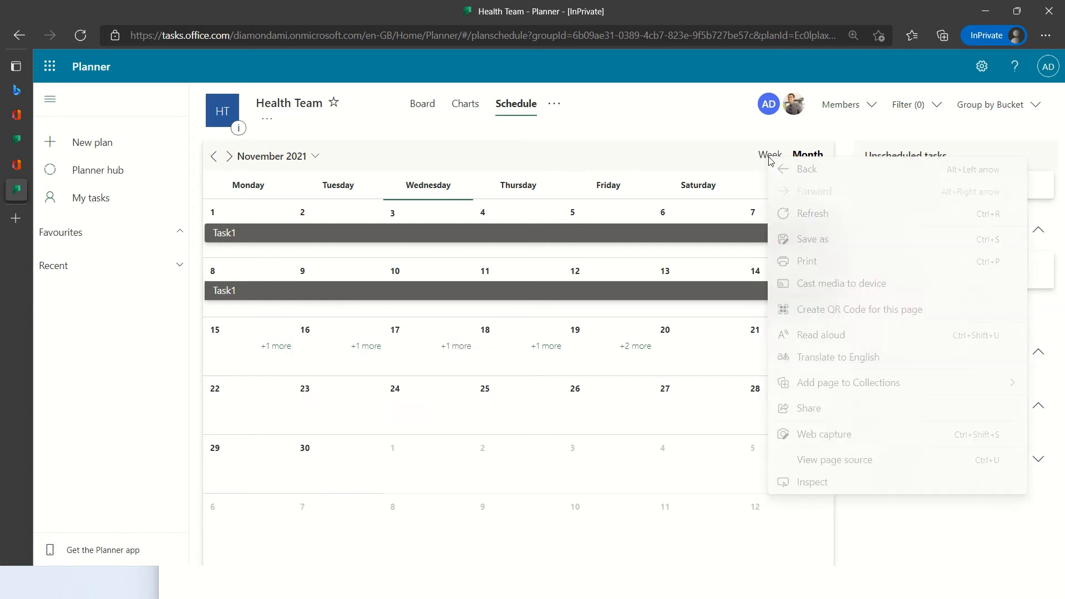
- View the plan's October 2021 schedule, followed by its board and charts
click(214, 158)
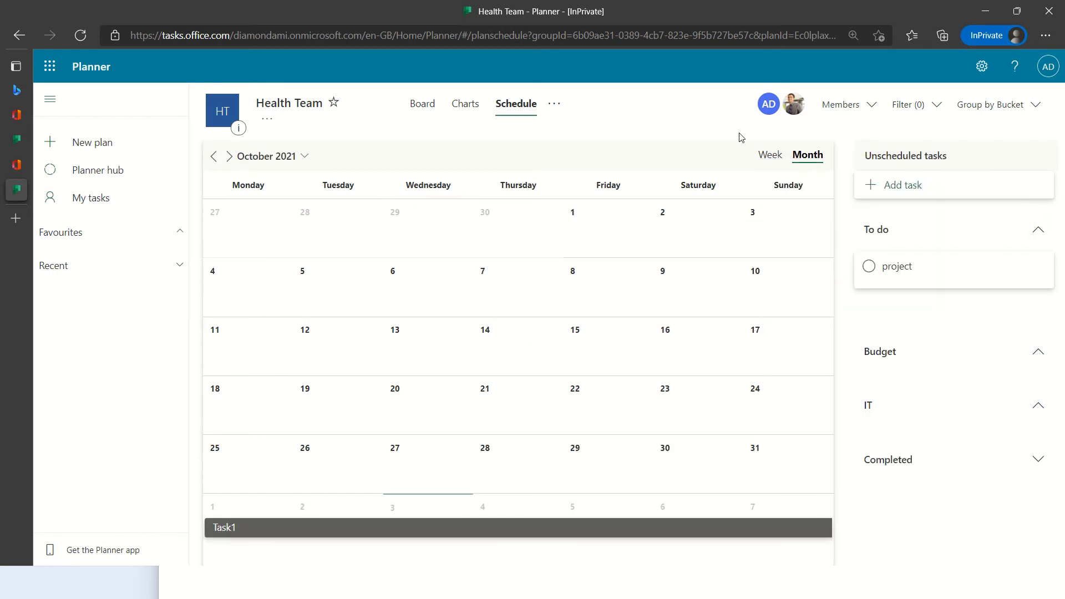
click(422, 105)
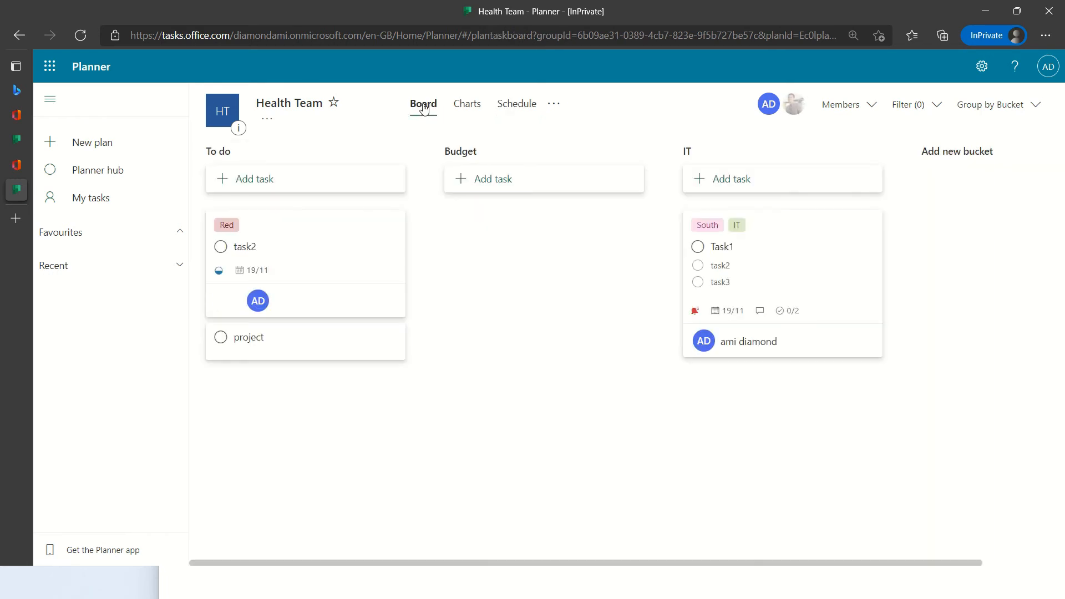
click(467, 105)
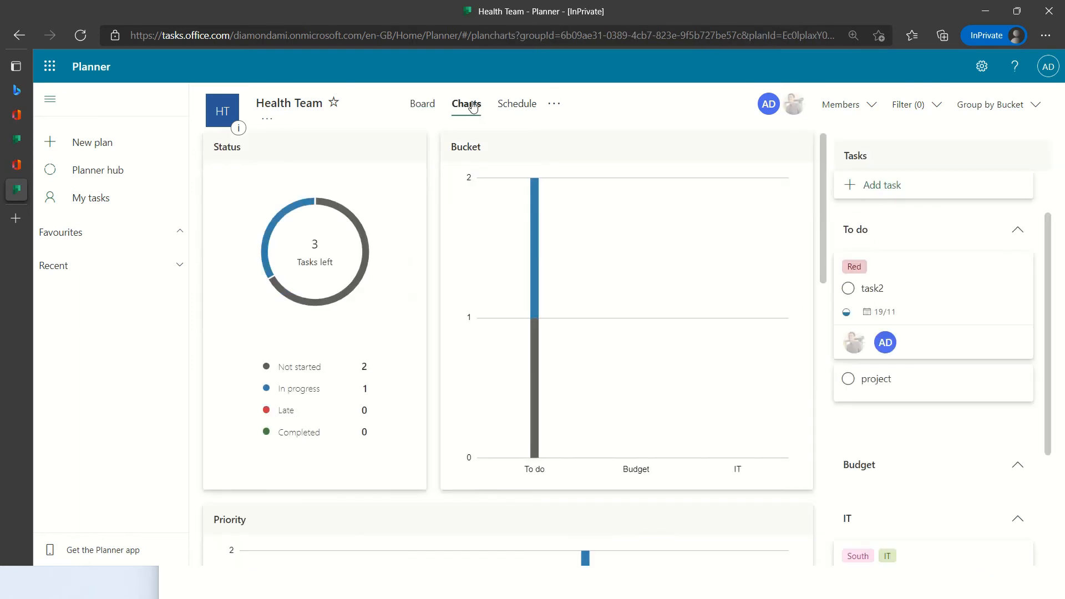
right_click(505, 99)
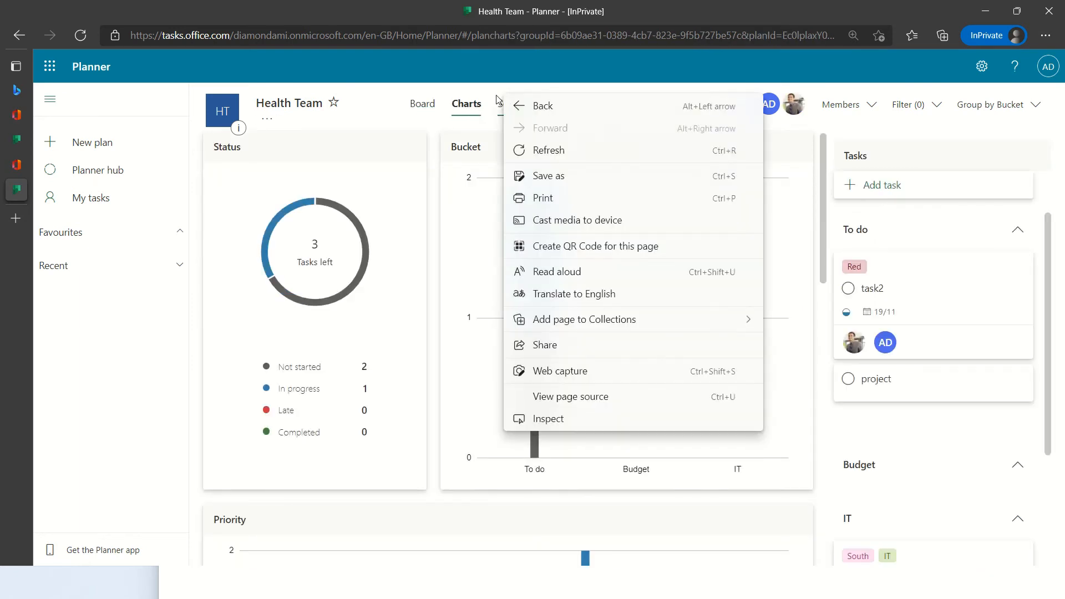
click(494, 102)
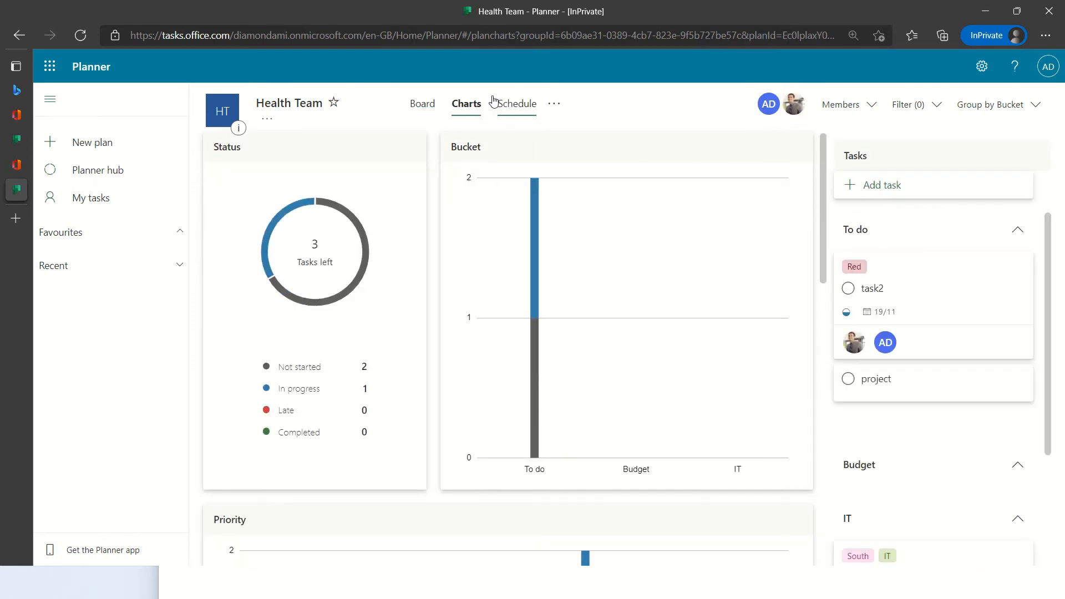
- View the Health Team plan's member list in Outlook and return to the plan in Planner
click(555, 105)
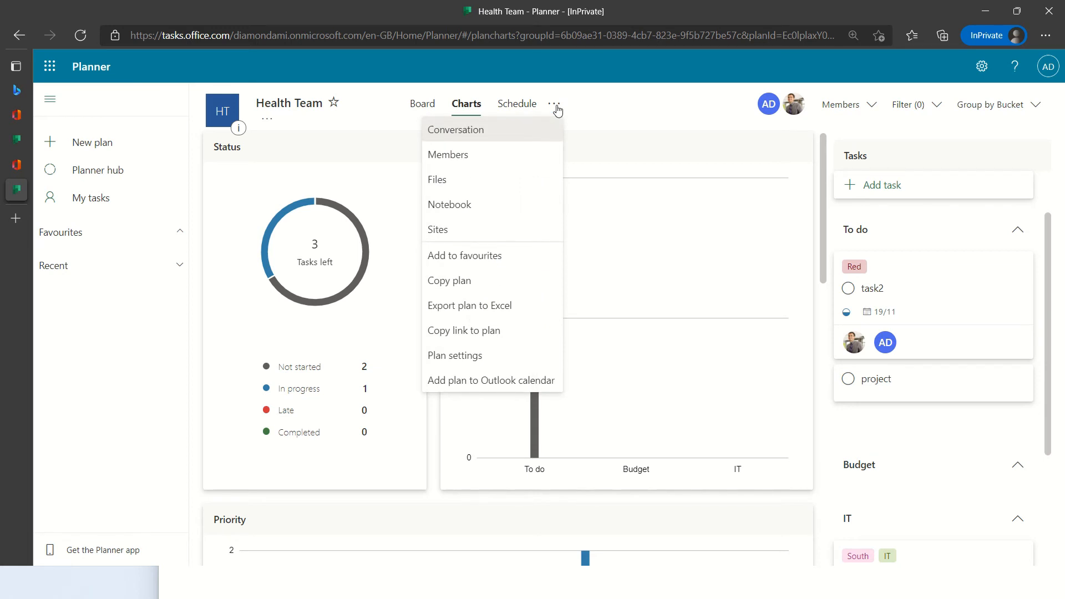
click(484, 168)
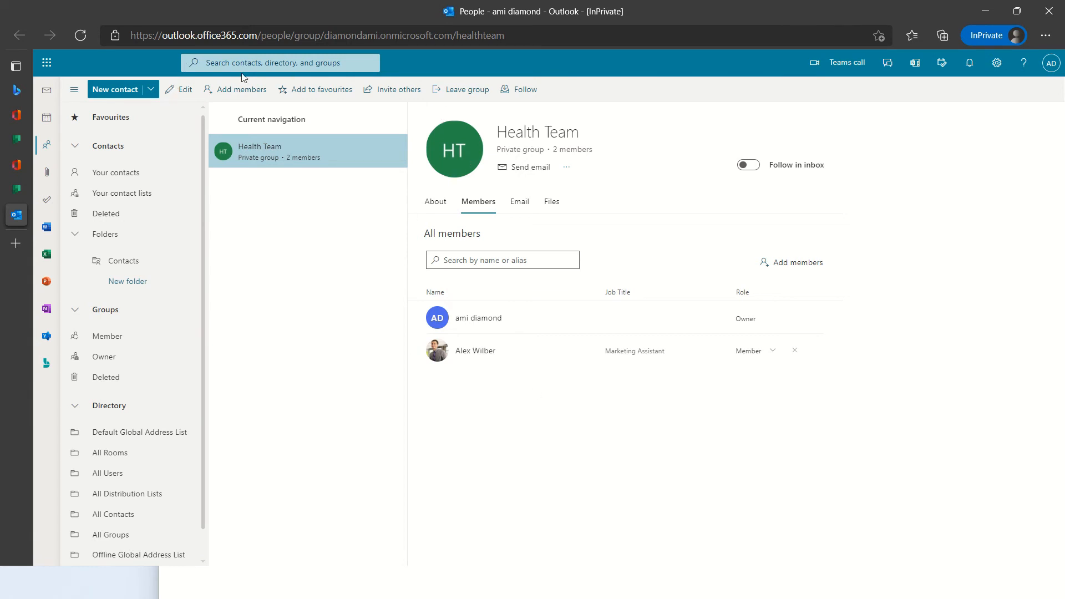
click(47, 64)
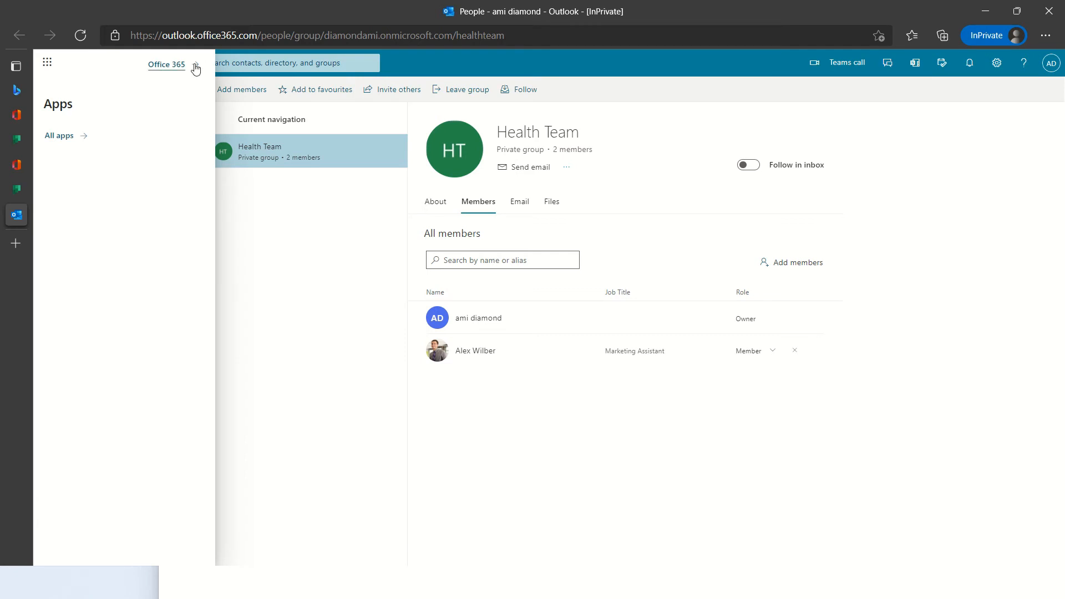
click(183, 66)
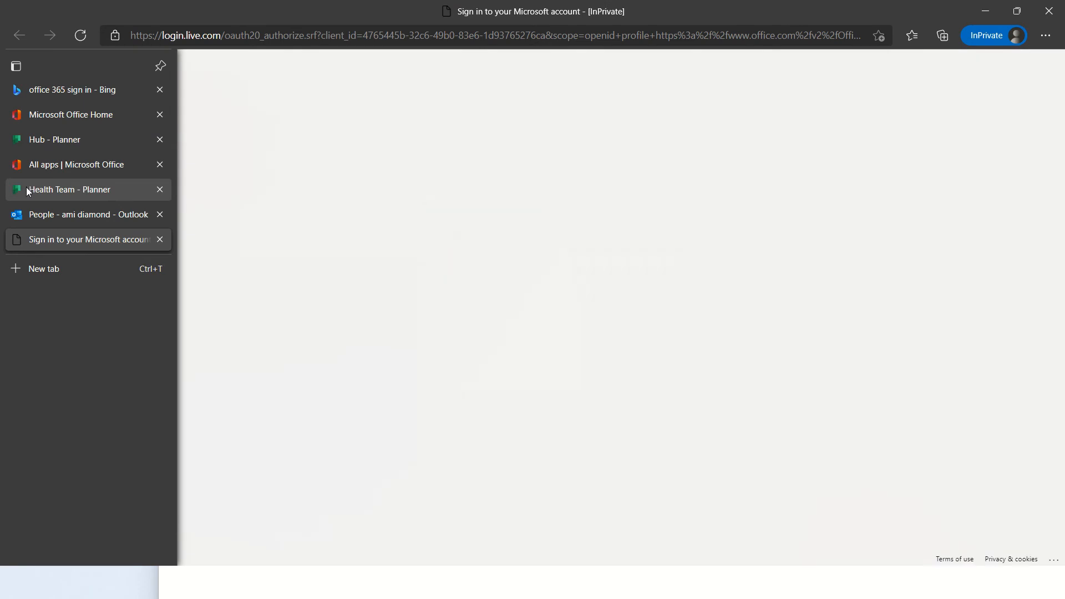
click(38, 188)
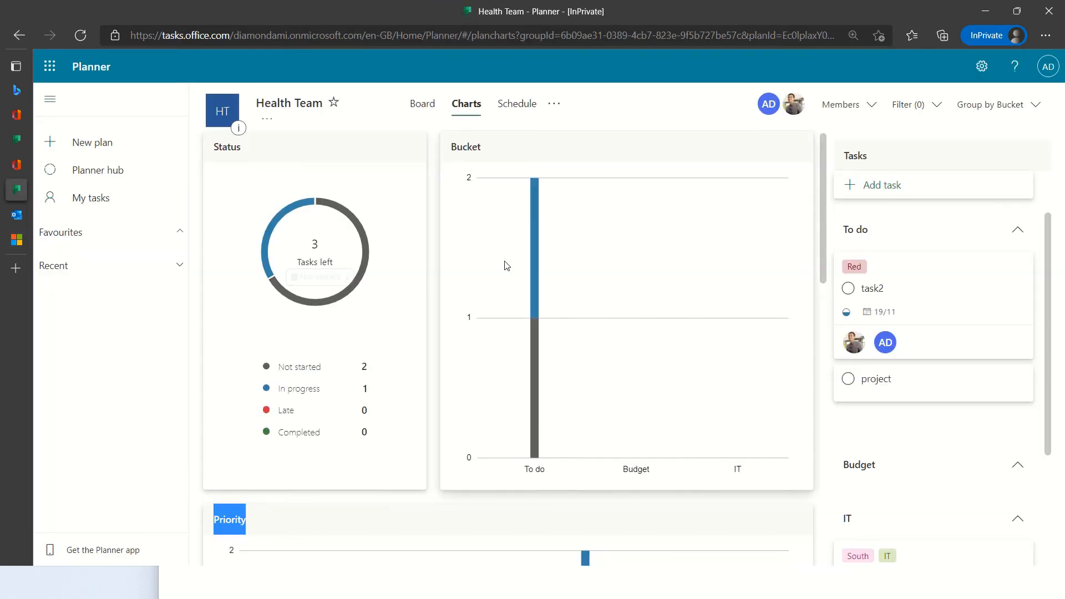
- Upload maya1.pdf from the Downloads folder to the plan's Health Team document library in SharePoint
click(553, 104)
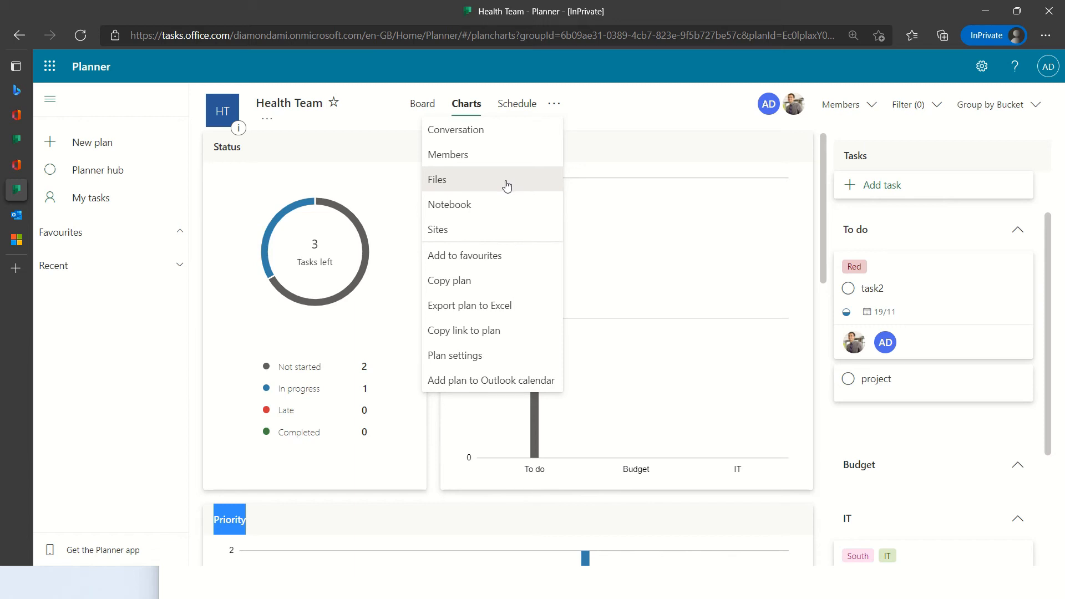
click(506, 186)
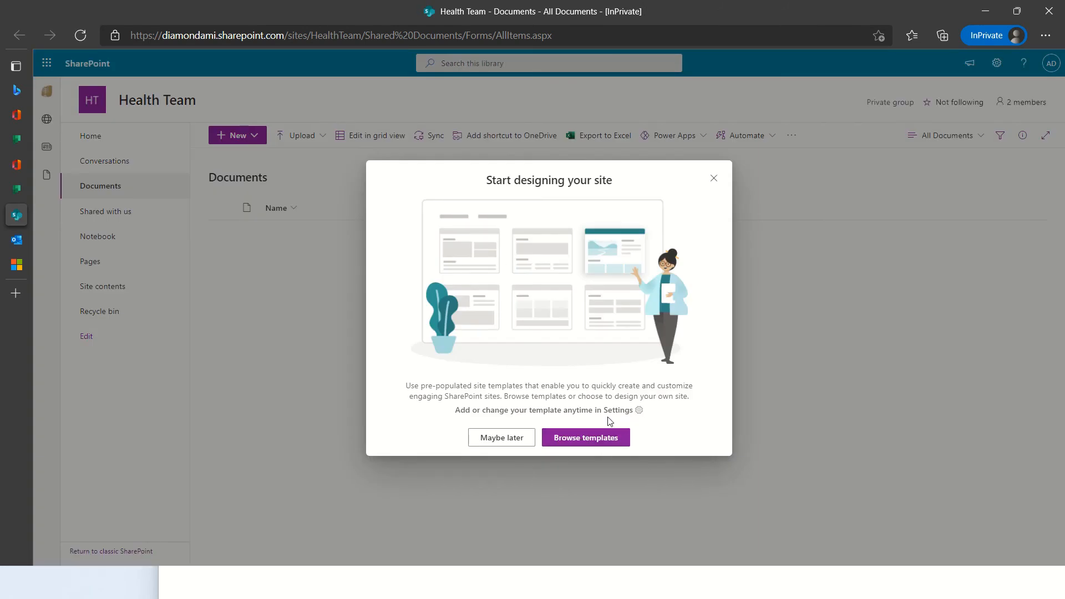
click(514, 441)
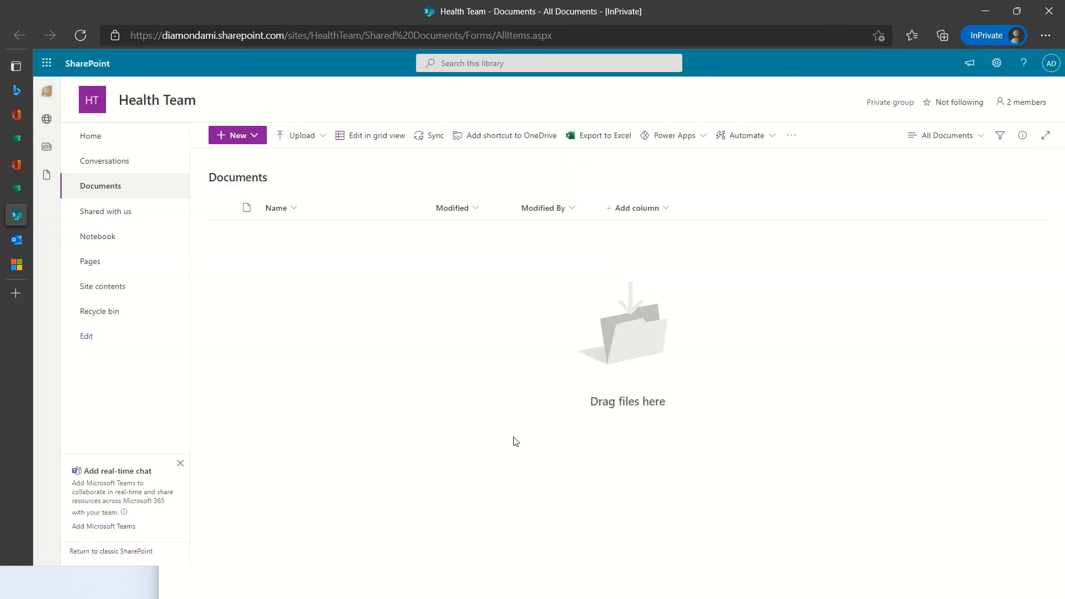
click(322, 136)
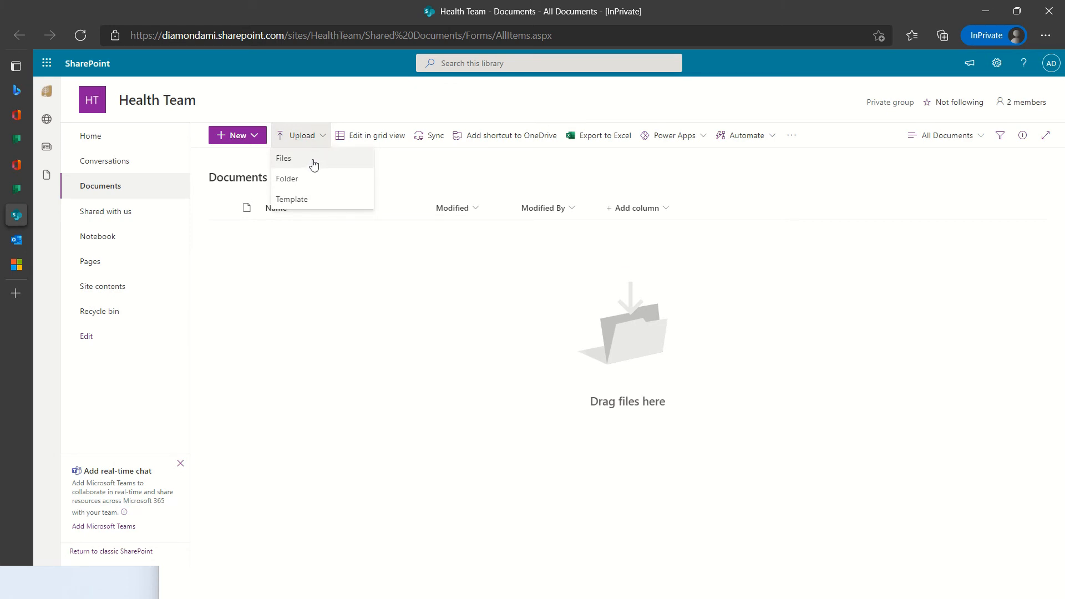
click(314, 164)
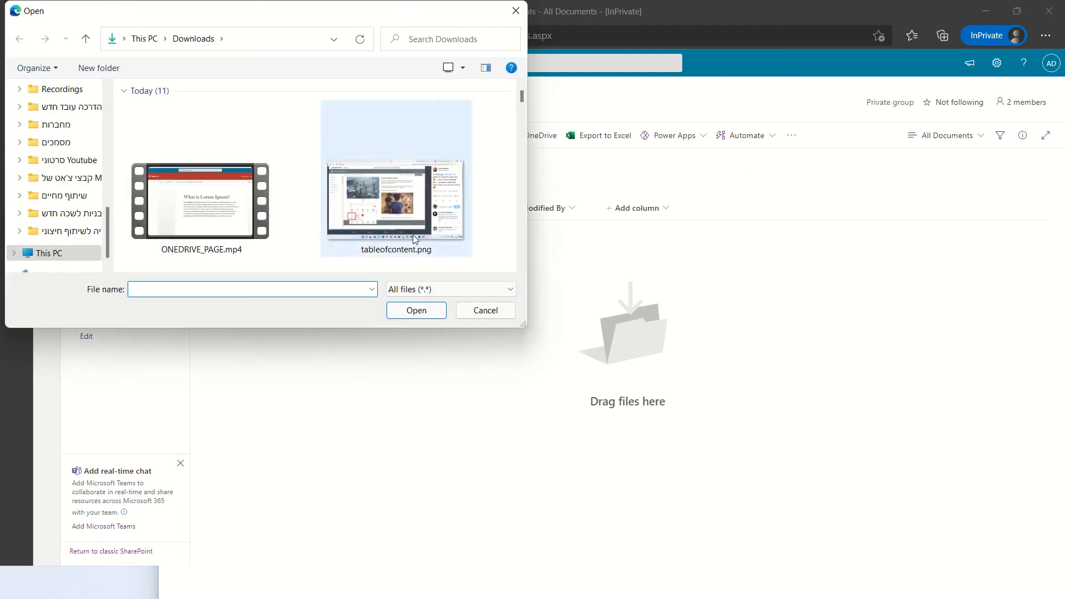
drag(527, 96, 525, 114)
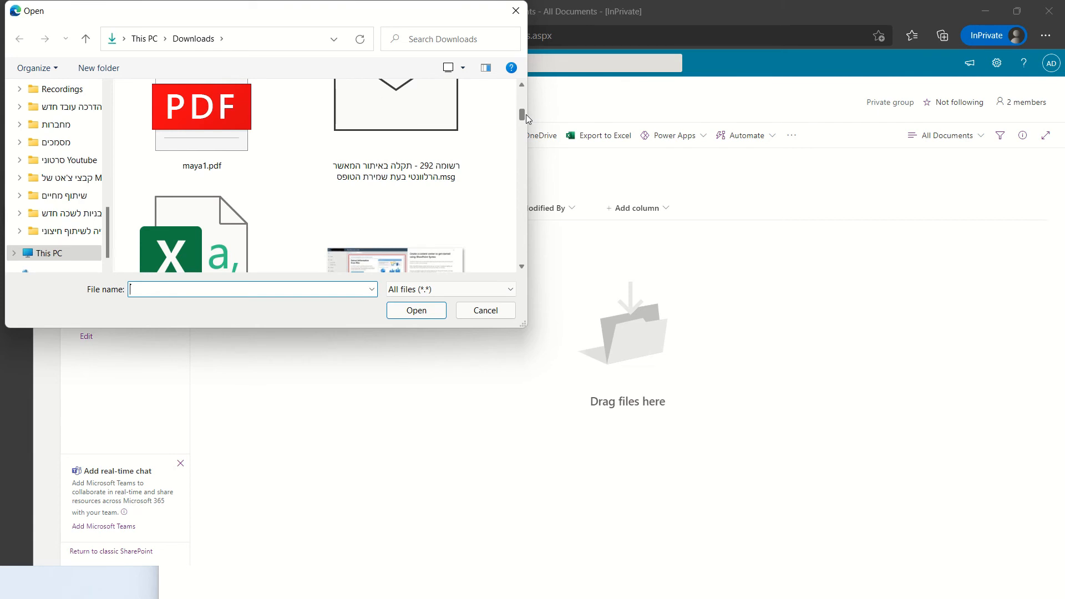
double_click(234, 131)
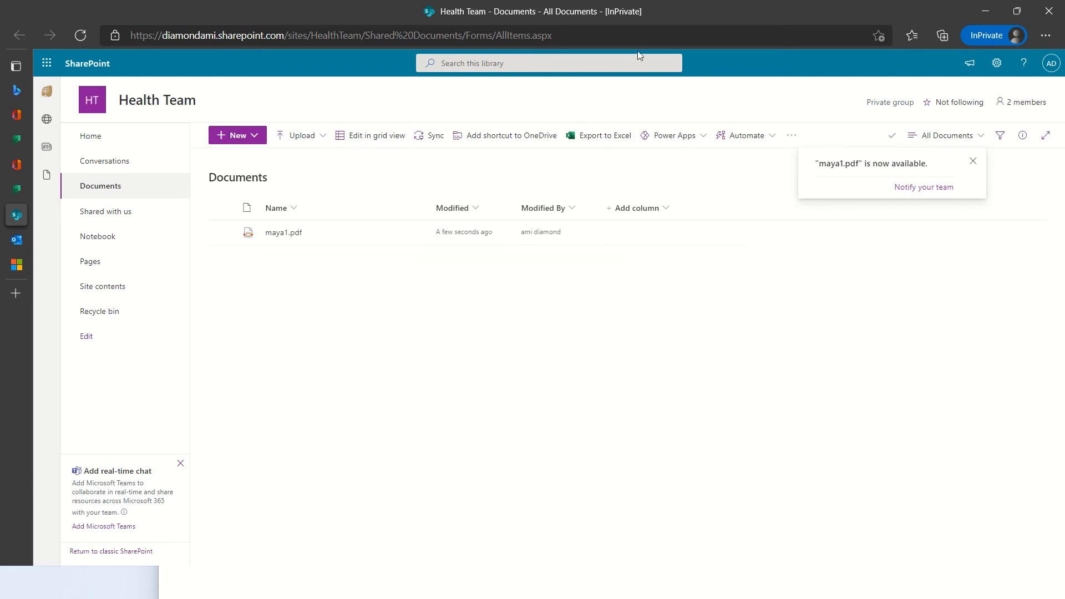
- Check the recent plans in the Planner hub and return to the Health Team plan
right_click(44, 68)
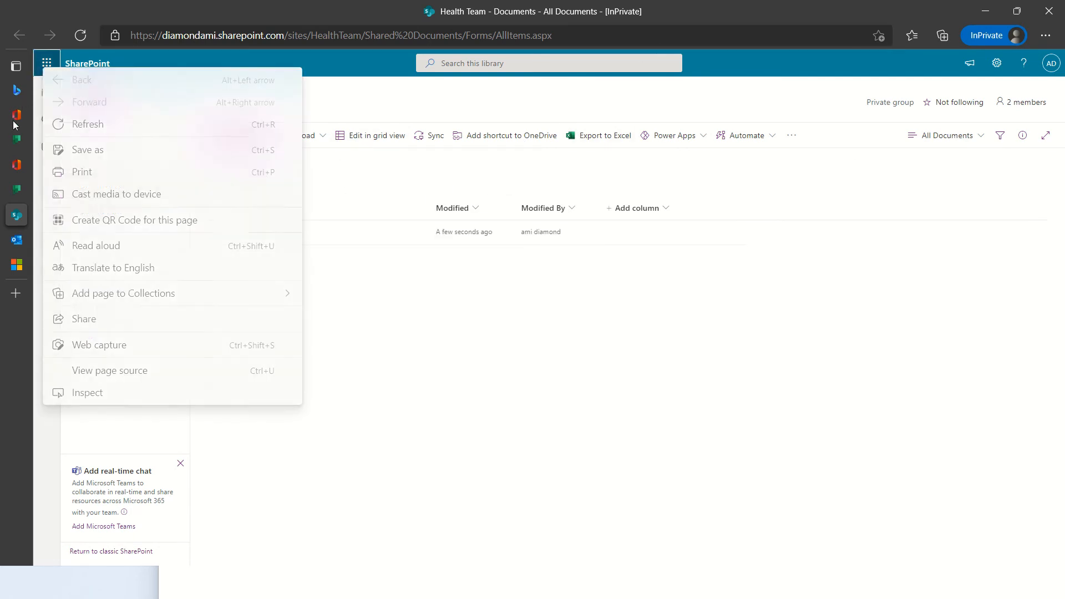
click(16, 138)
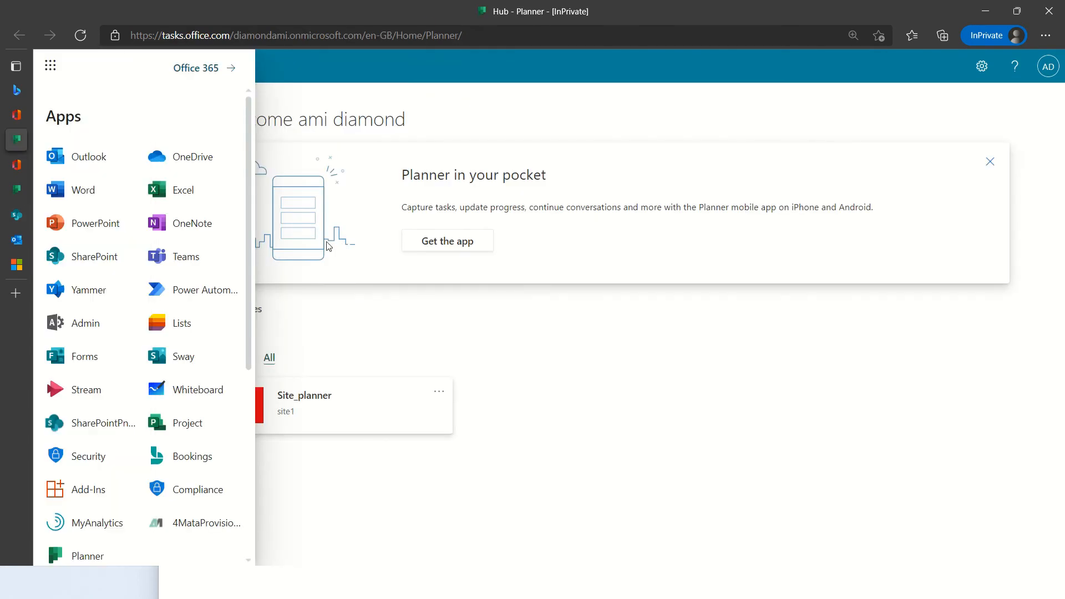
click(471, 333)
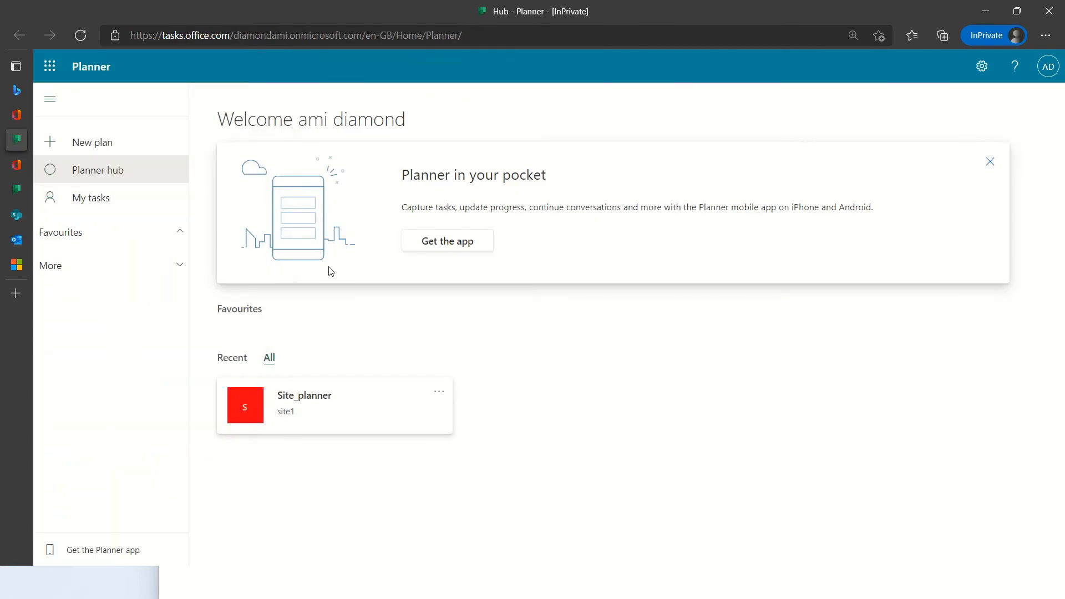
click(235, 364)
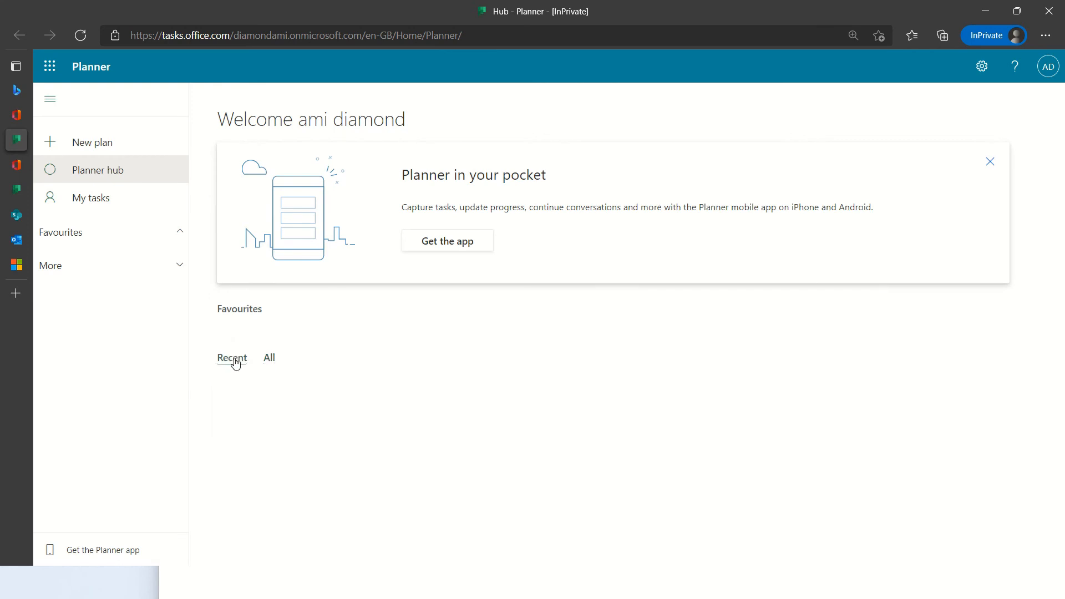
click(25, 192)
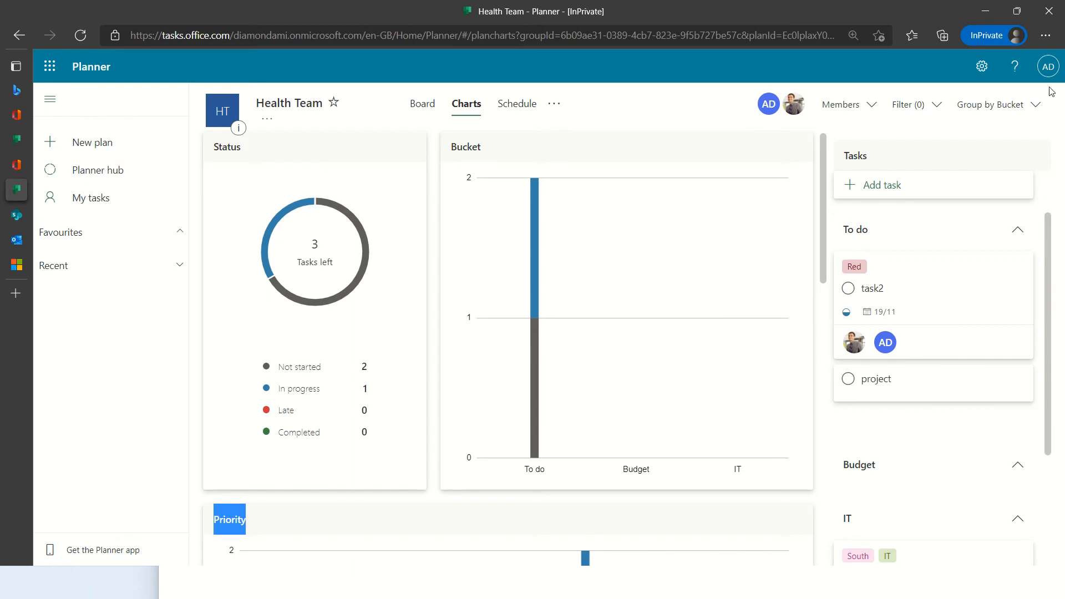
- Add the Health Team plan to the favourites and show its board
right_click(335, 109)
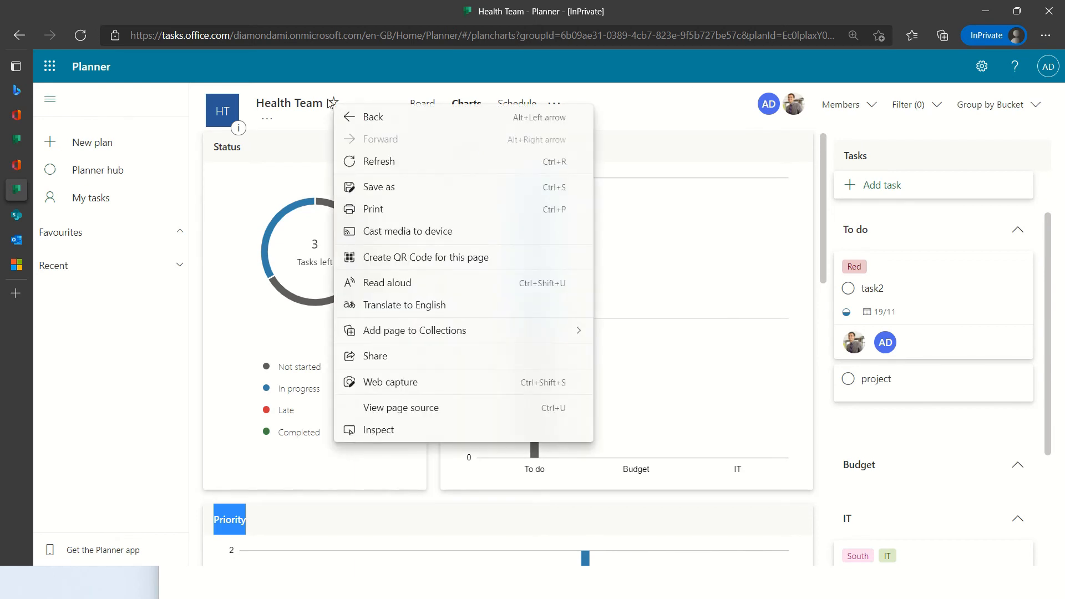
click(331, 104)
click(332, 103)
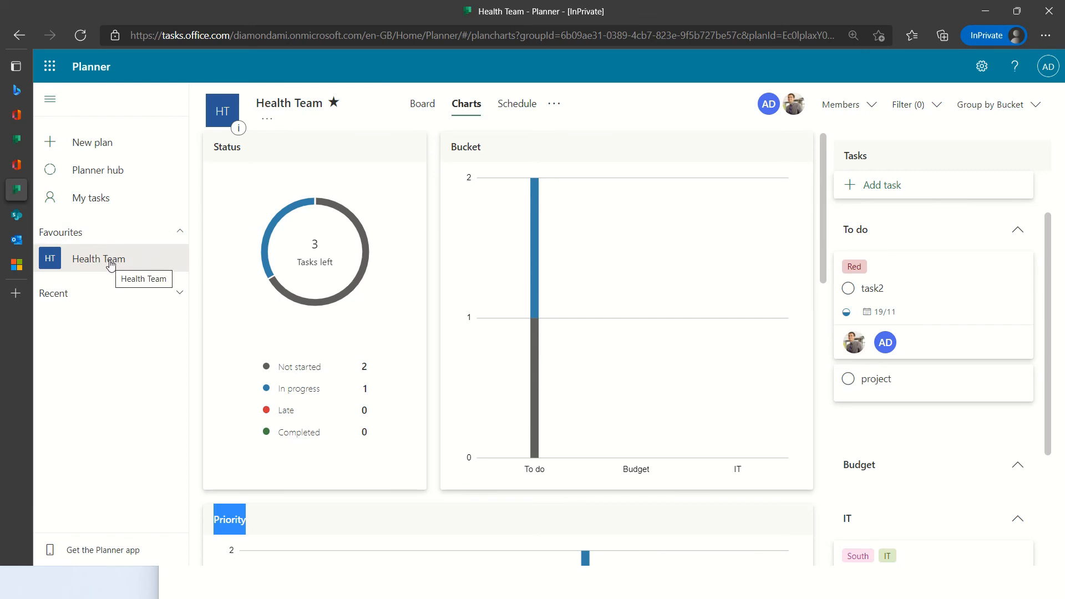
click(422, 106)
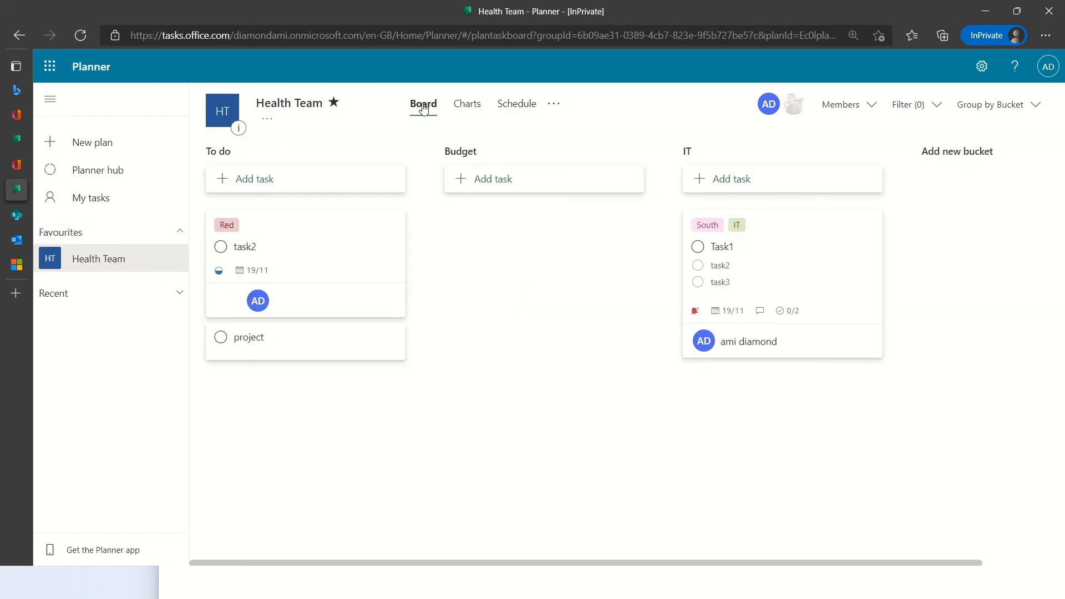
click(553, 105)
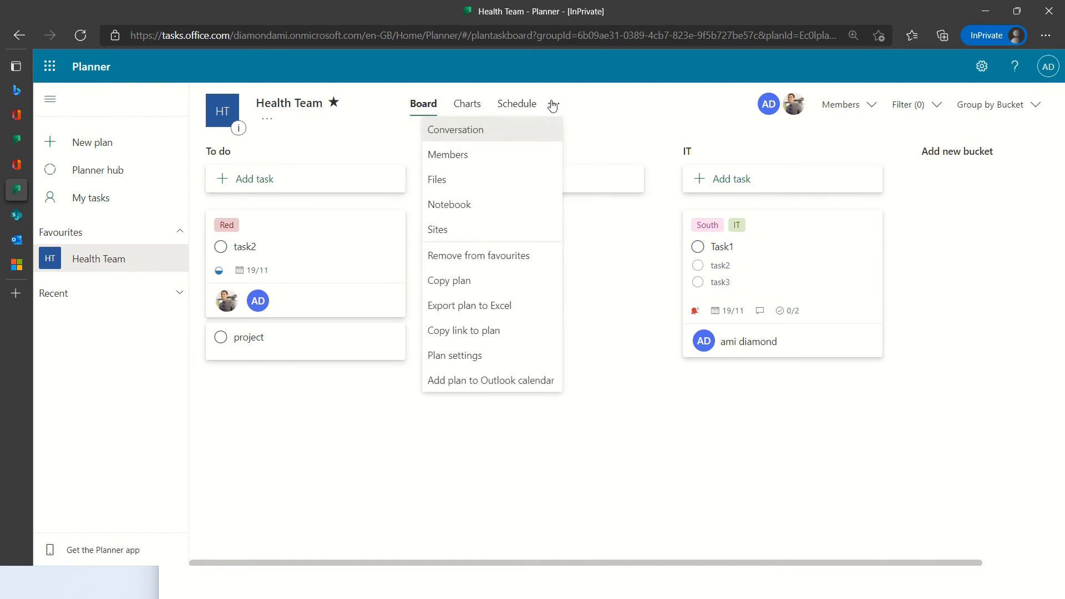
click(611, 232)
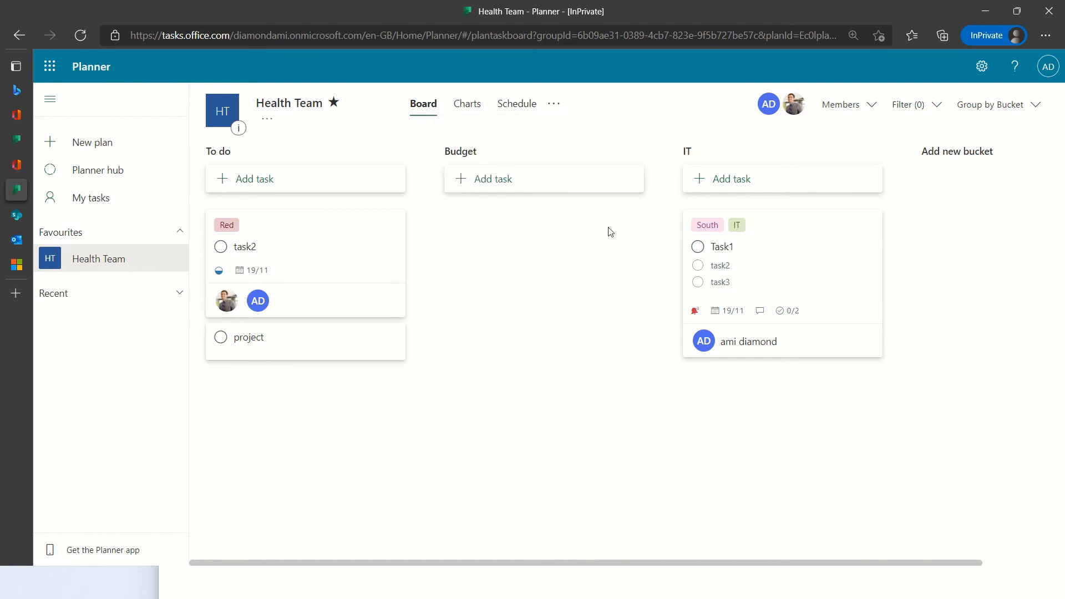
- Attach maya1.pdf from the team files to Task1 in the IT bucket
right_click(803, 249)
click(768, 255)
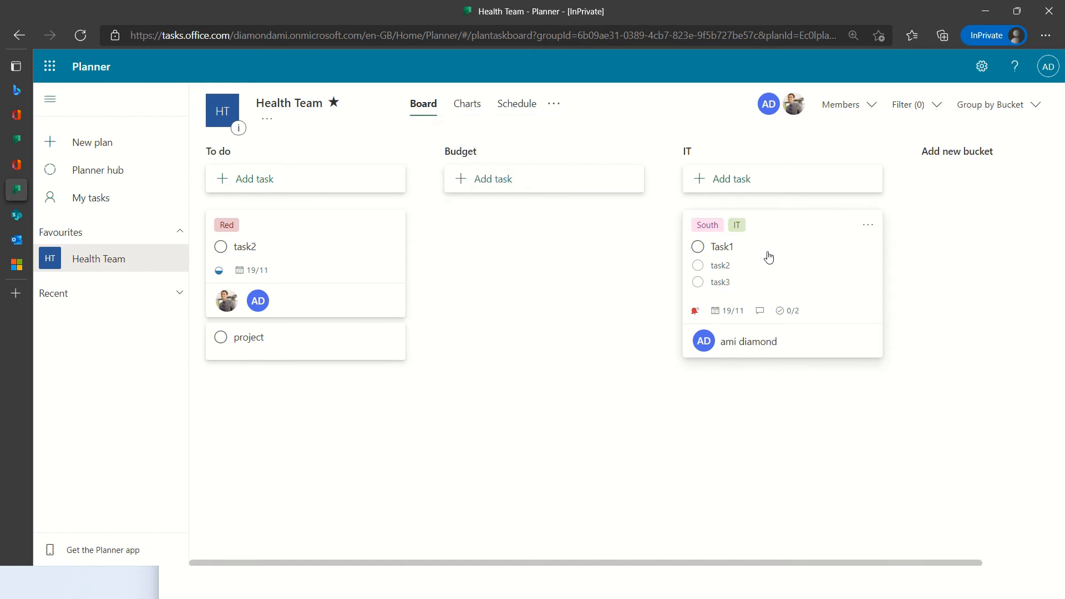
click(768, 255)
drag(820, 204, 819, 311)
click(388, 292)
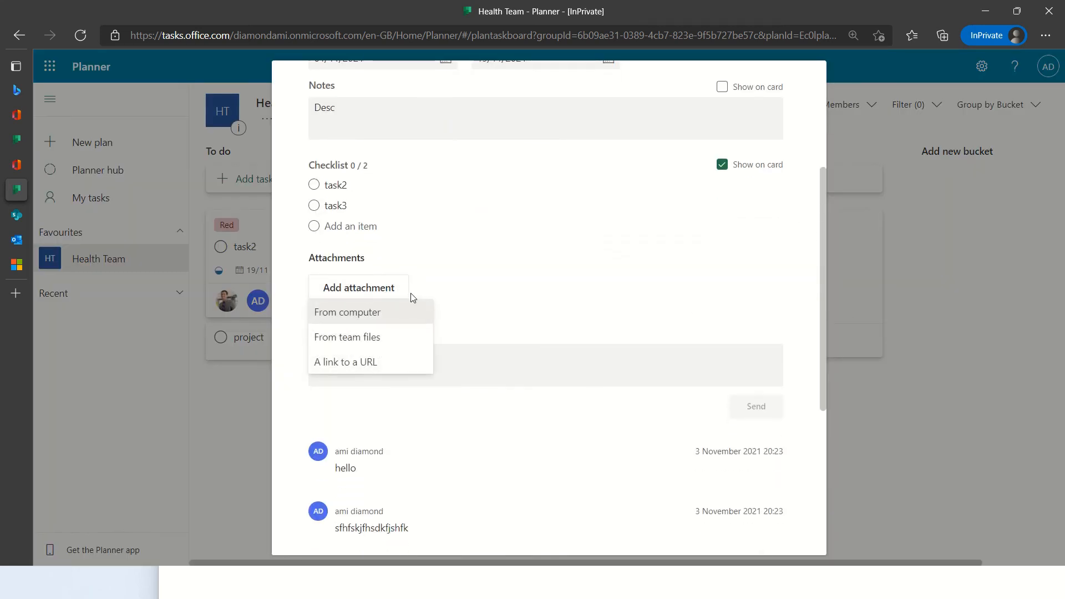
click(407, 347)
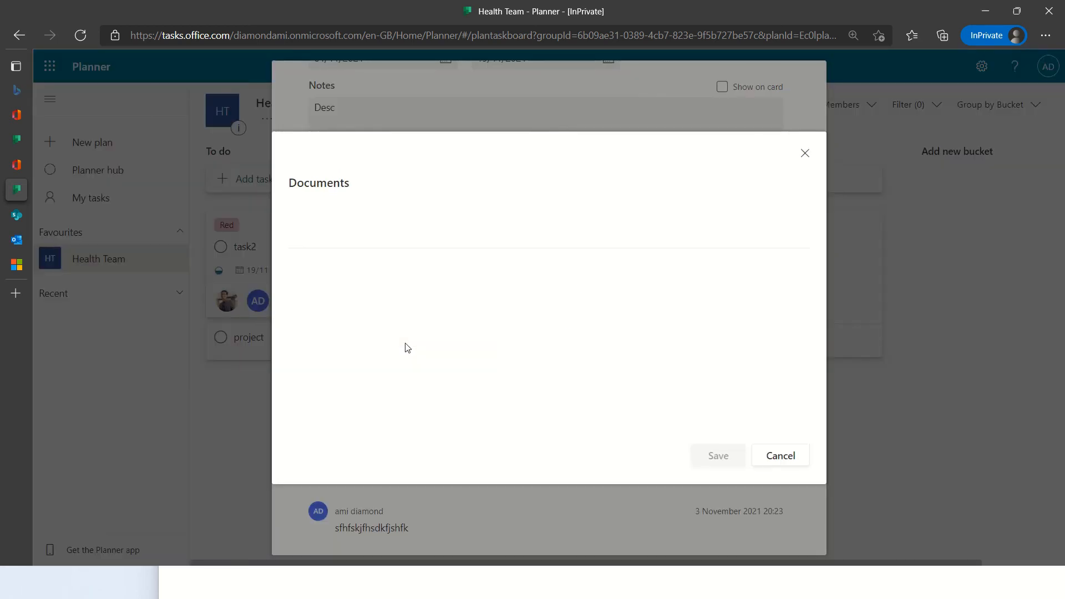
right_click(343, 266)
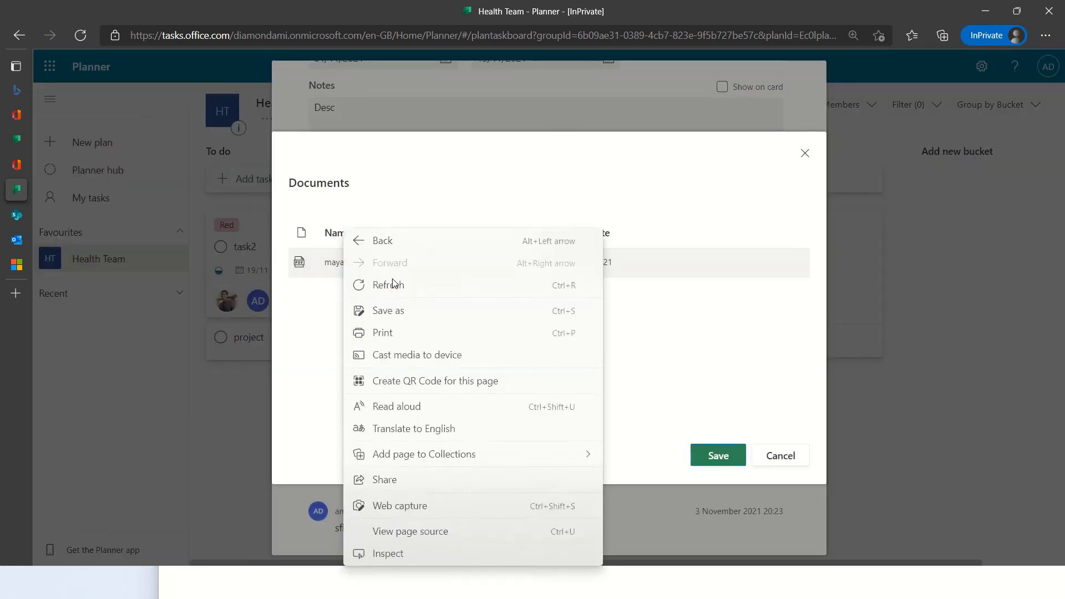
click(723, 460)
click(722, 461)
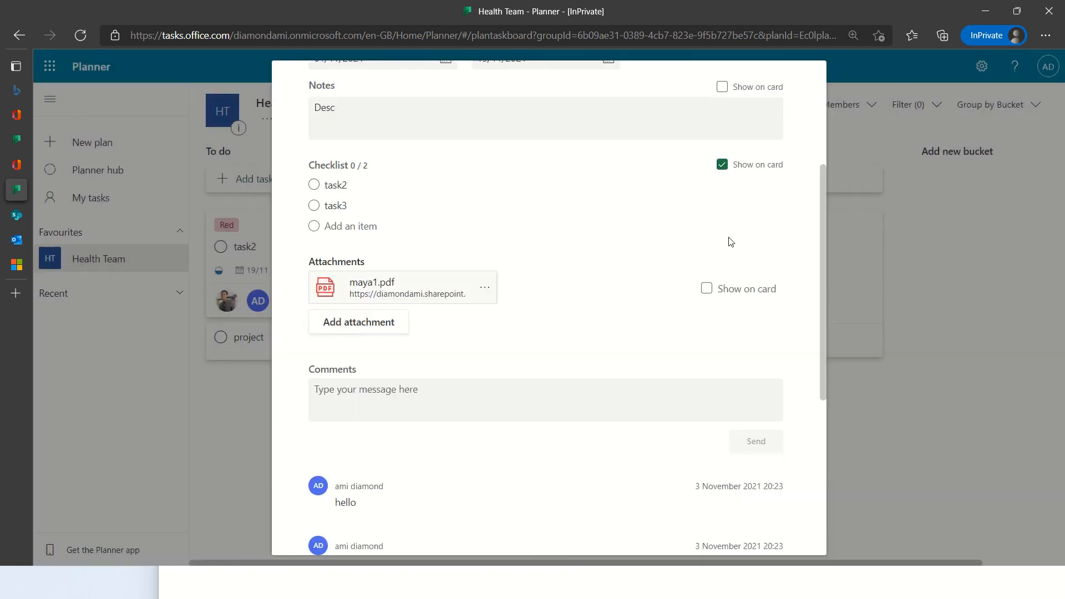
- Try showing the maya1.pdf attachment on Task1's card, set the card back to its checklist, and close the task
click(714, 296)
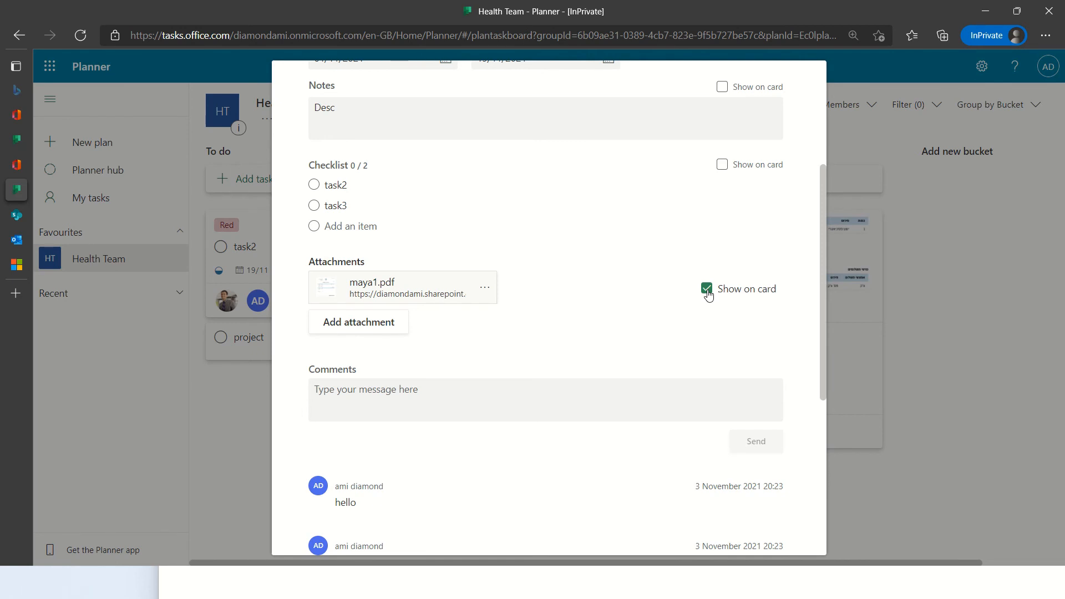
click(708, 294)
click(722, 165)
drag(819, 252, 833, 128)
click(918, 194)
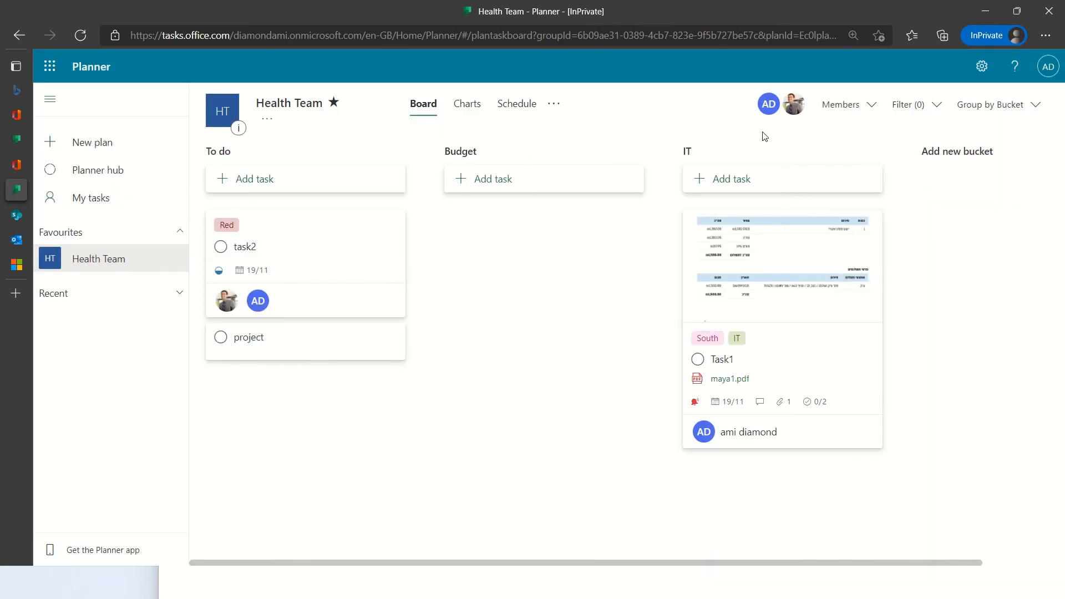
- Review which items can be included when copying the Health Team plan, and leave the dialog without copying
click(554, 105)
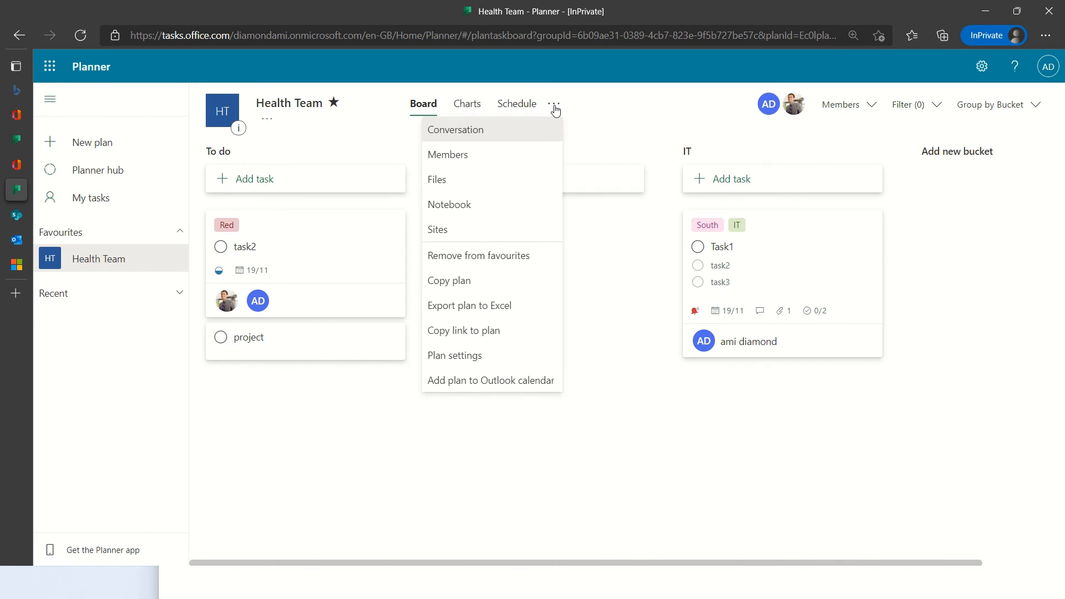
click(440, 281)
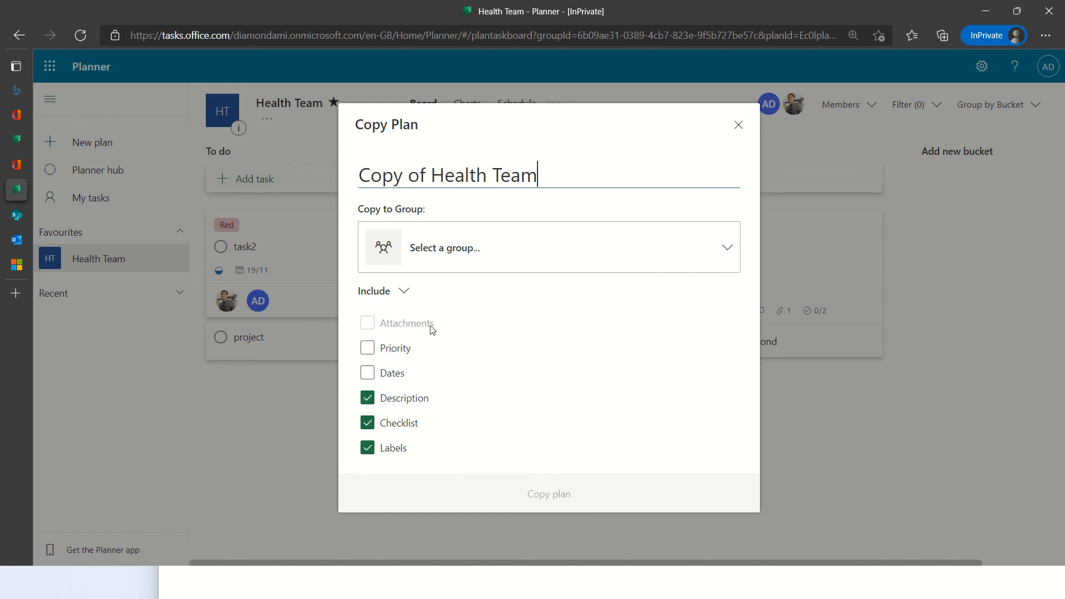
click(404, 291)
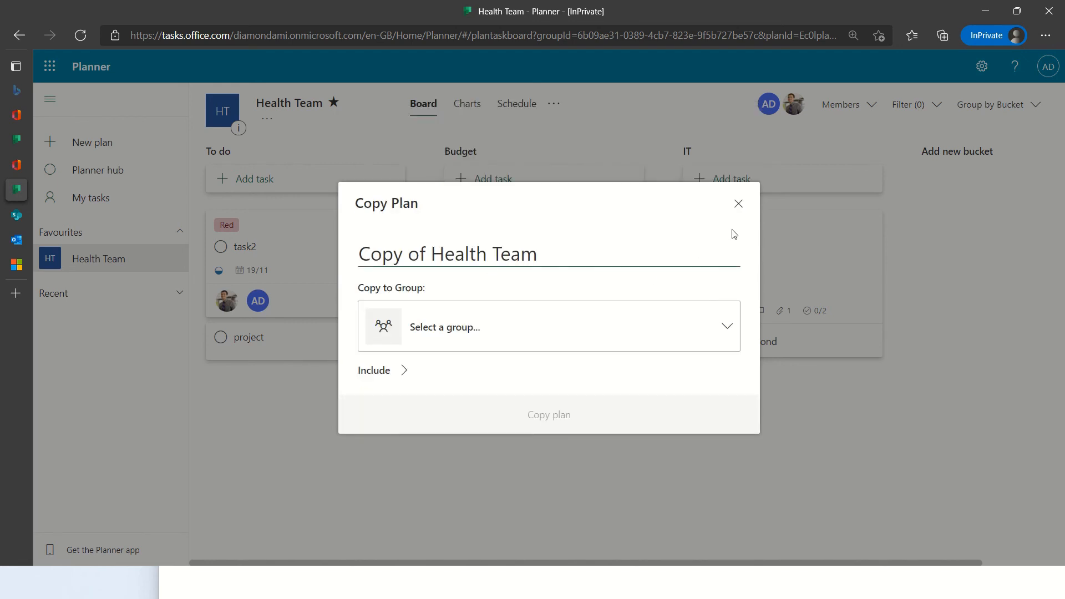
click(739, 204)
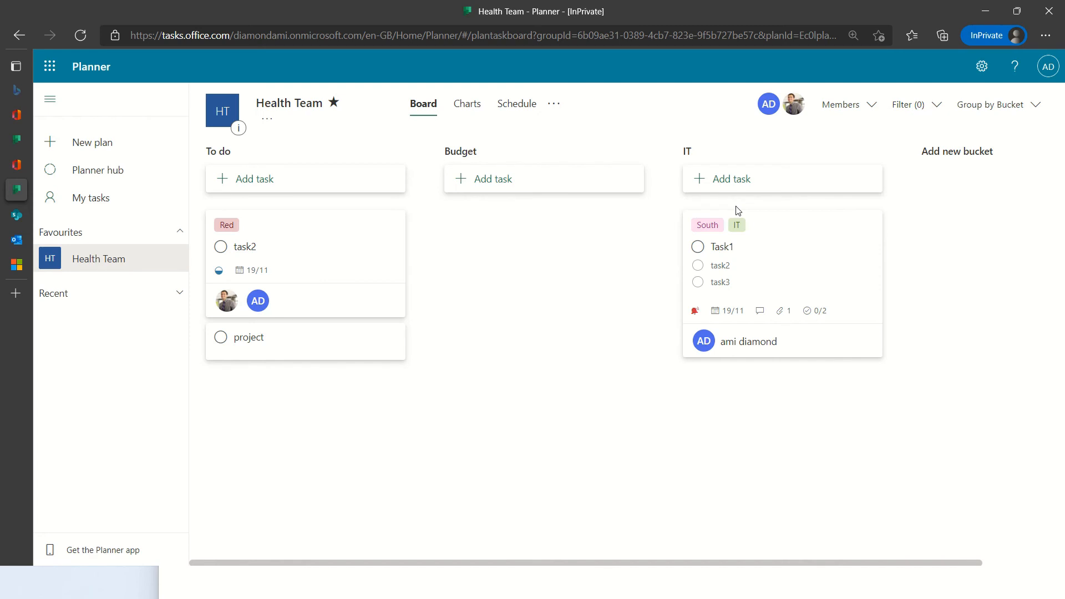
click(555, 105)
click(517, 279)
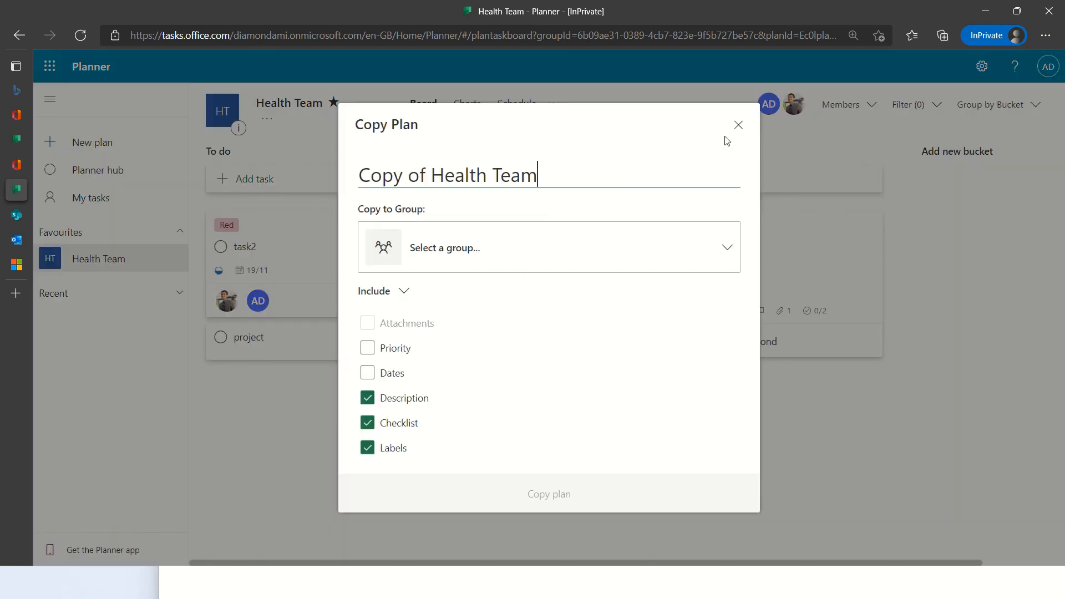
click(738, 129)
- Export the Health Team plan to Excel, open Health Team.xlsx, and look through the exported task columns up to Labels
click(554, 110)
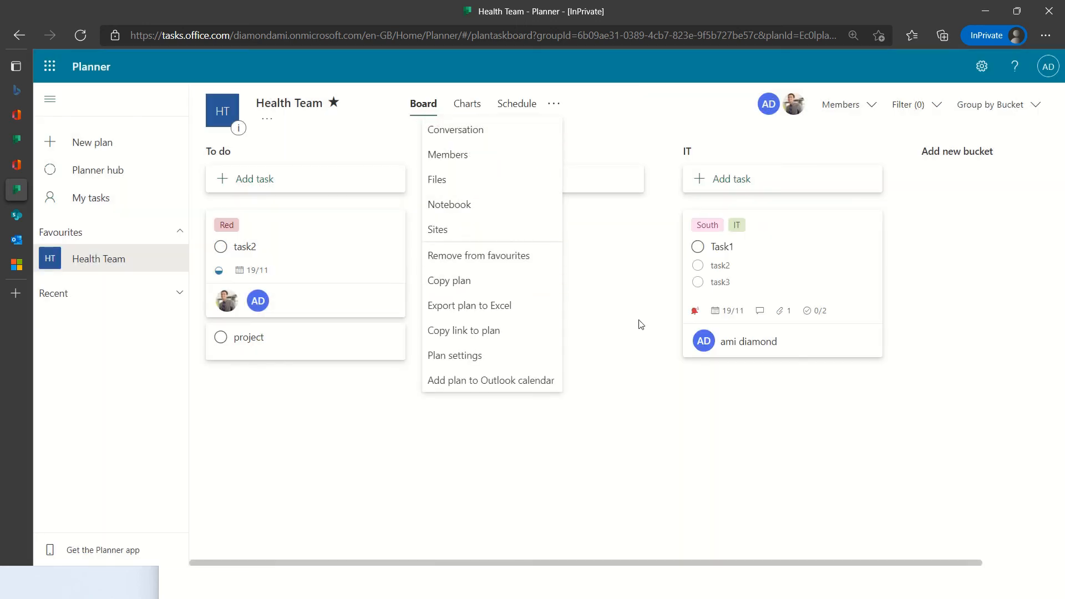
click(520, 305)
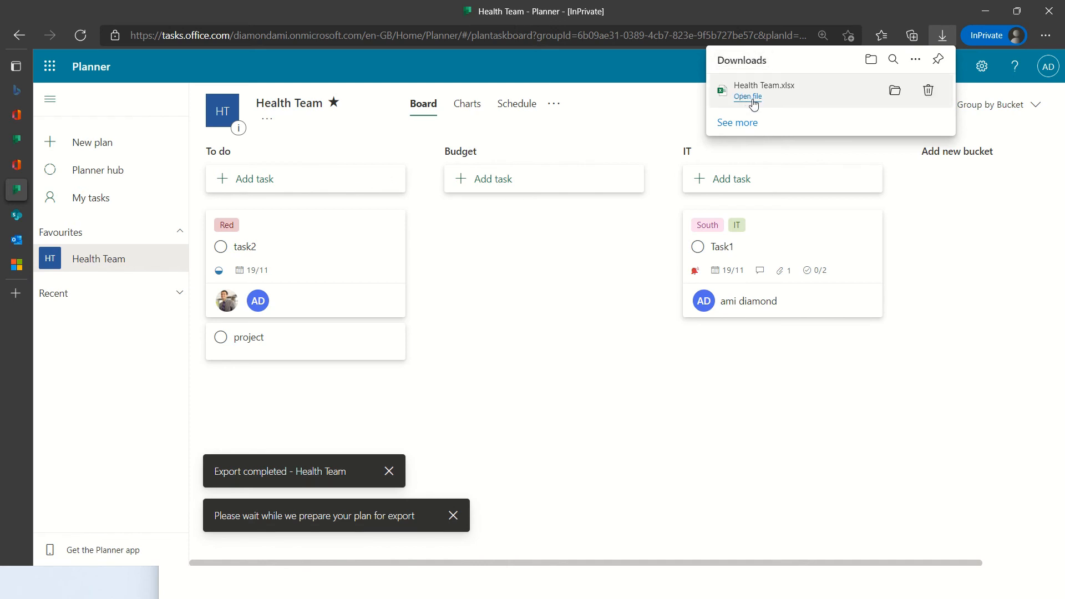
click(753, 97)
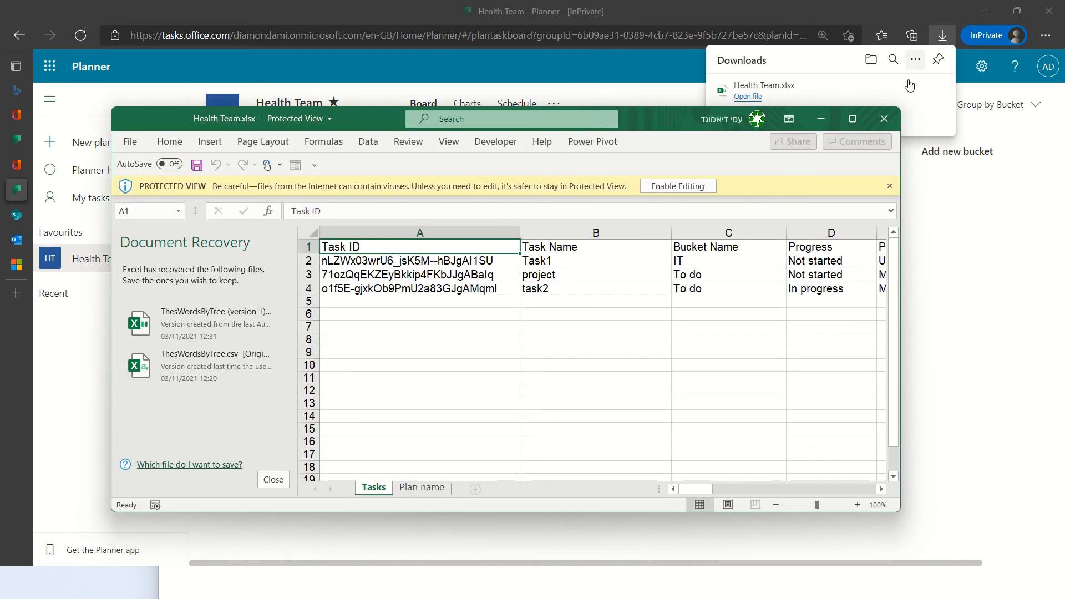
click(852, 119)
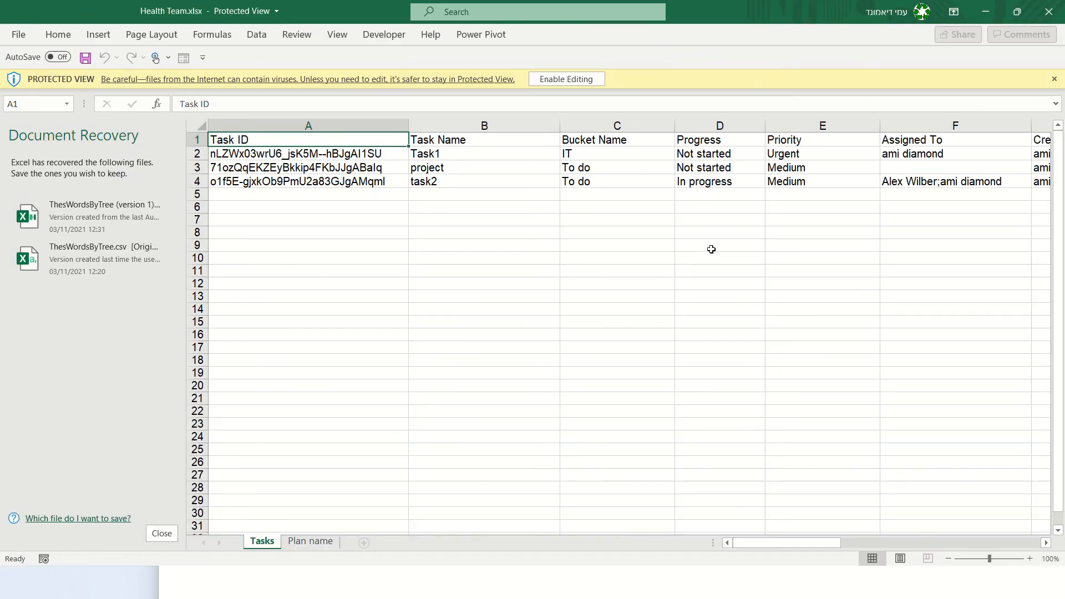
drag(783, 540, 686, 548)
drag(792, 527, 1018, 486)
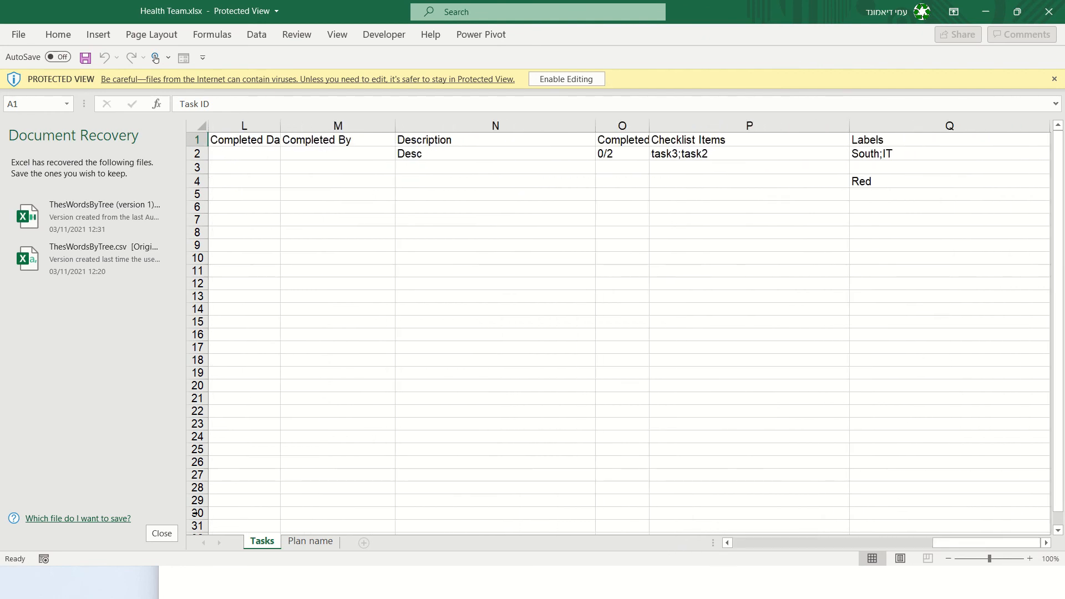
- Close Excel's Document Recovery list, choosing to remove the recovered files, and switch back to Planner
click(162, 532)
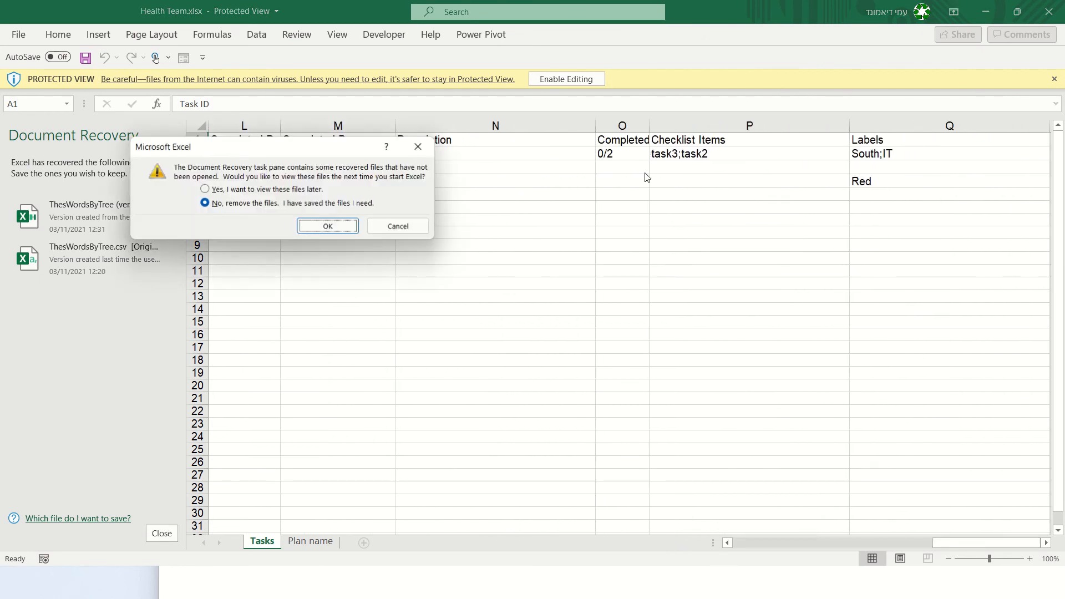
click(327, 227)
click(983, 10)
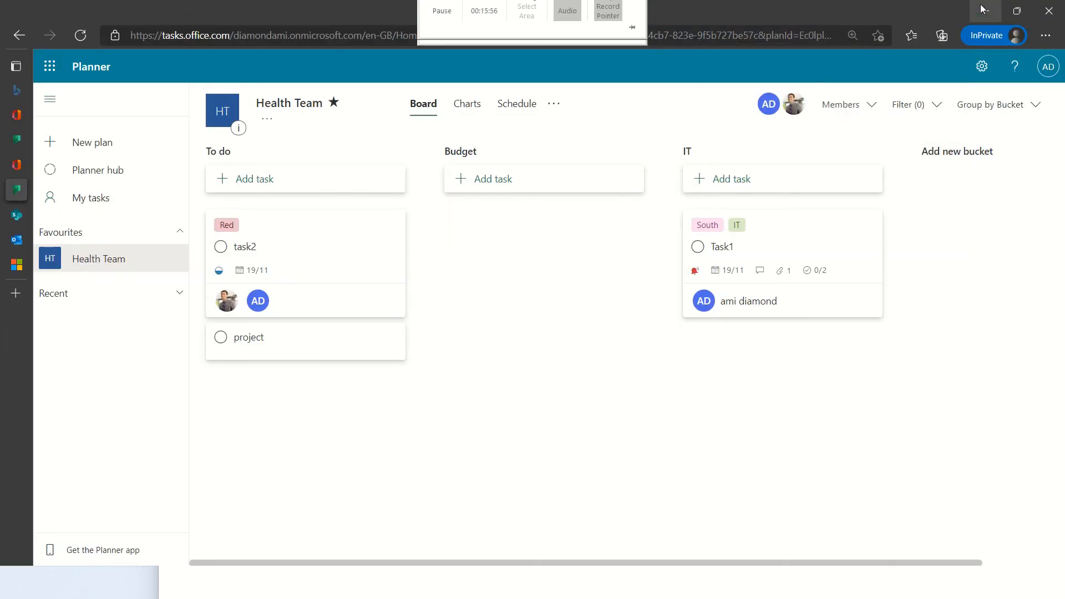
- Set the Health Team plan's background to the suggested picture of colourful braided cords on white
click(555, 107)
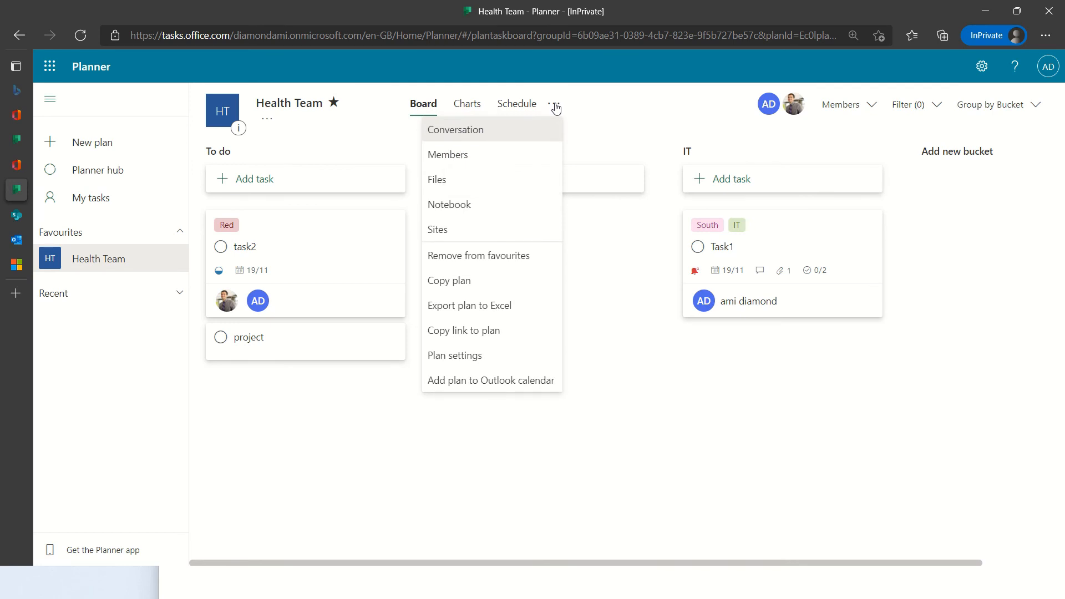
click(502, 357)
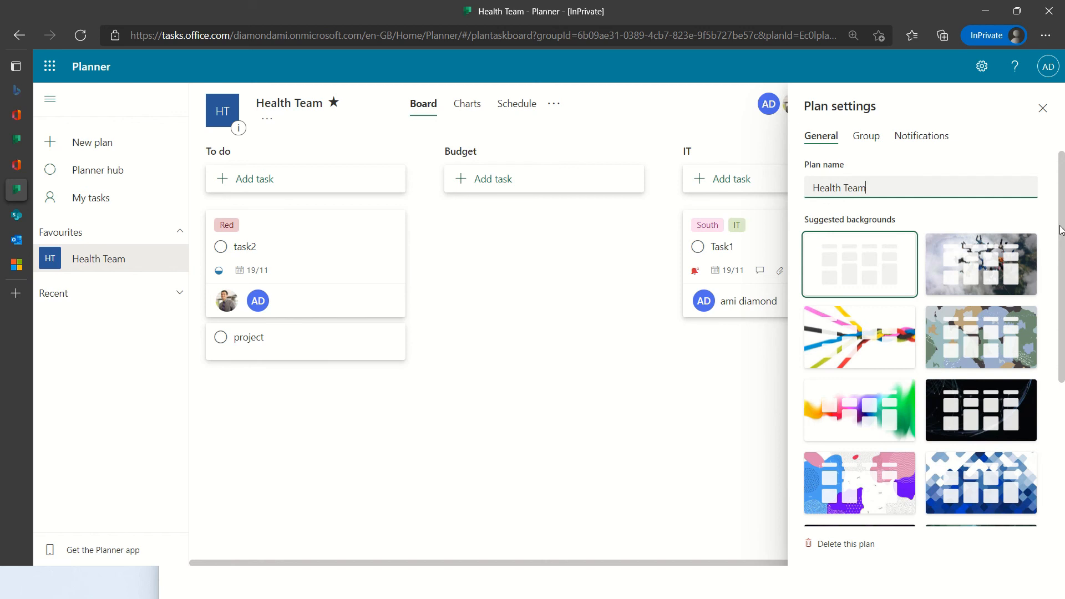
scroll(1061, 233, down, 3)
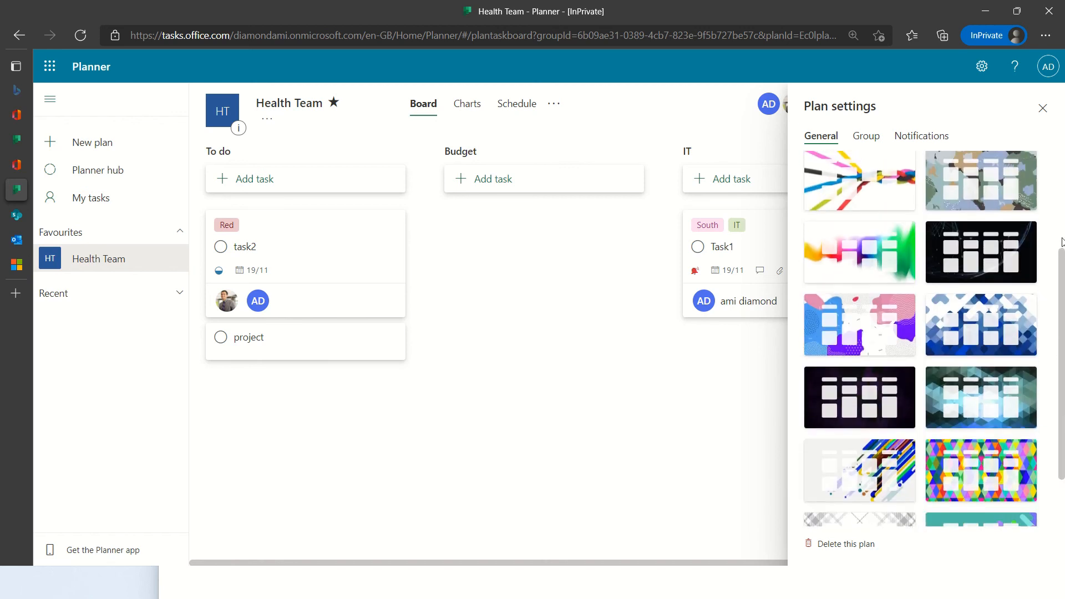
scroll(1061, 242, up, 3)
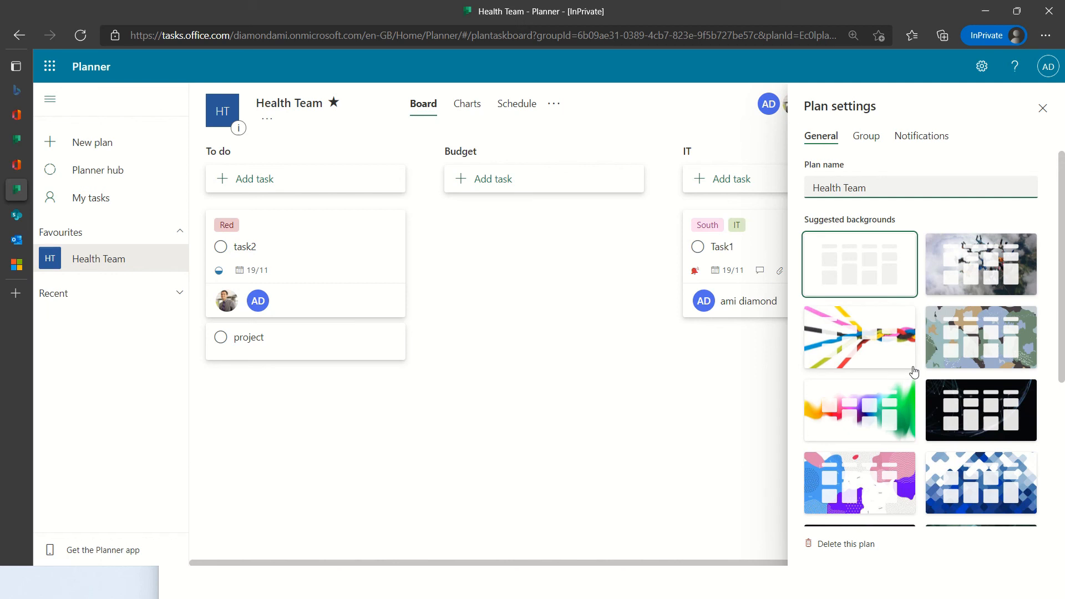
click(867, 345)
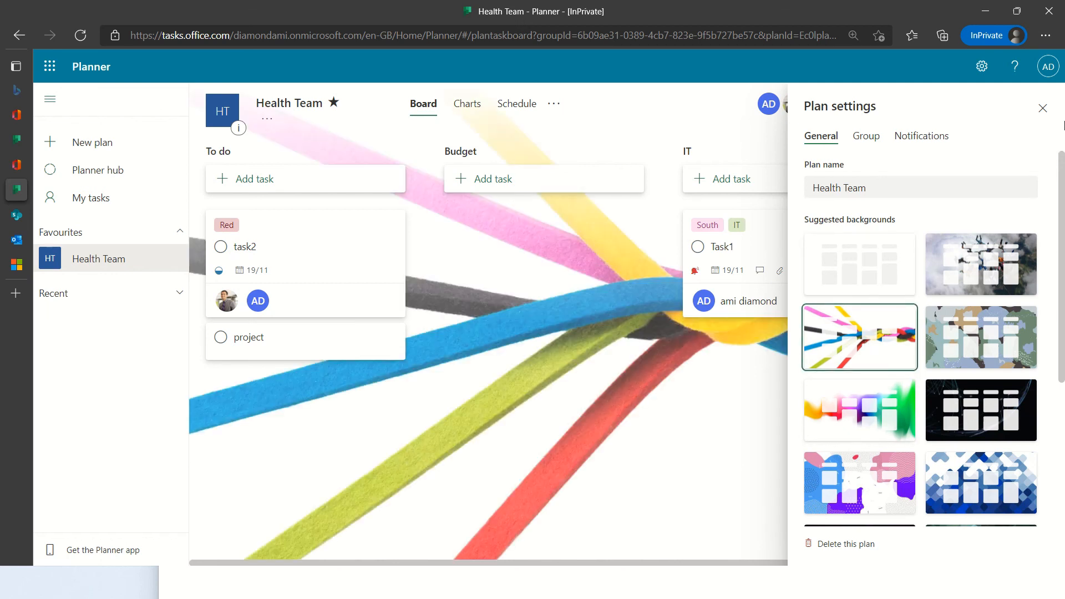
click(1042, 109)
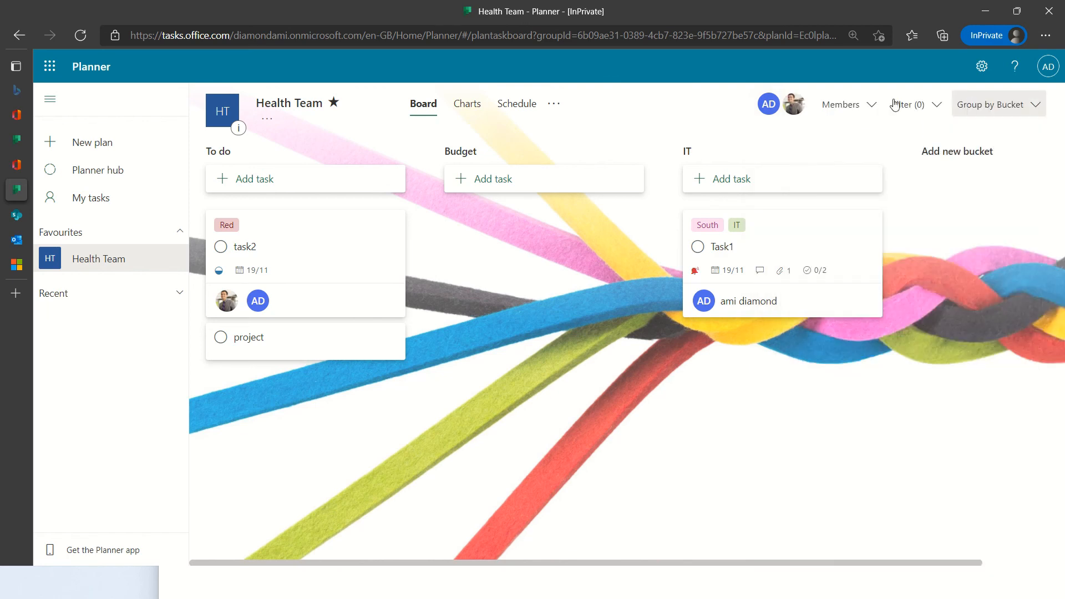
- Review the Health Team plan's group privacy and notification settings, and close the plan settings
click(556, 104)
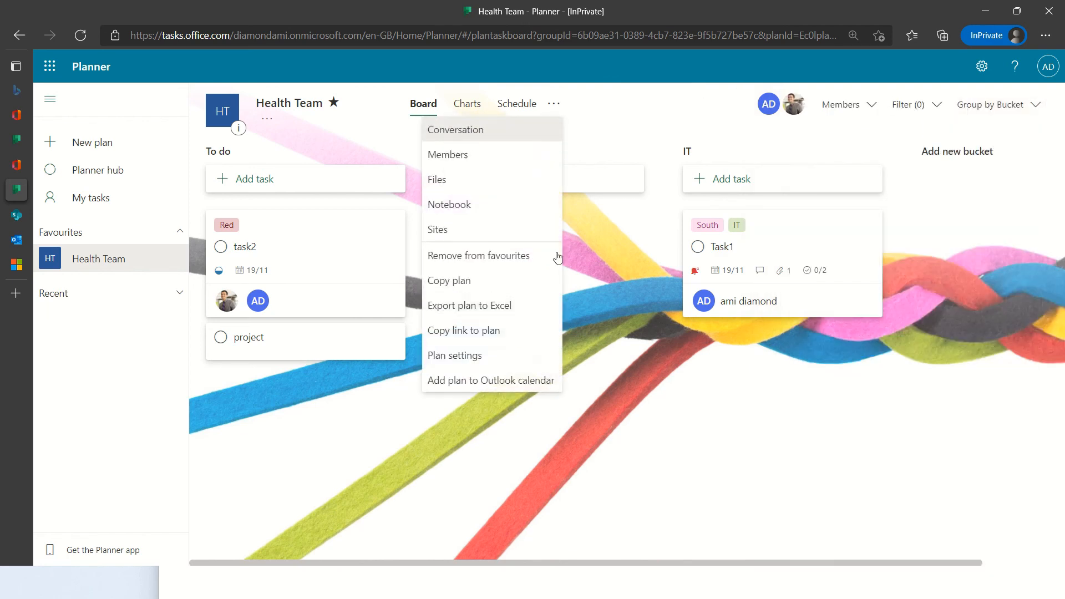
click(515, 353)
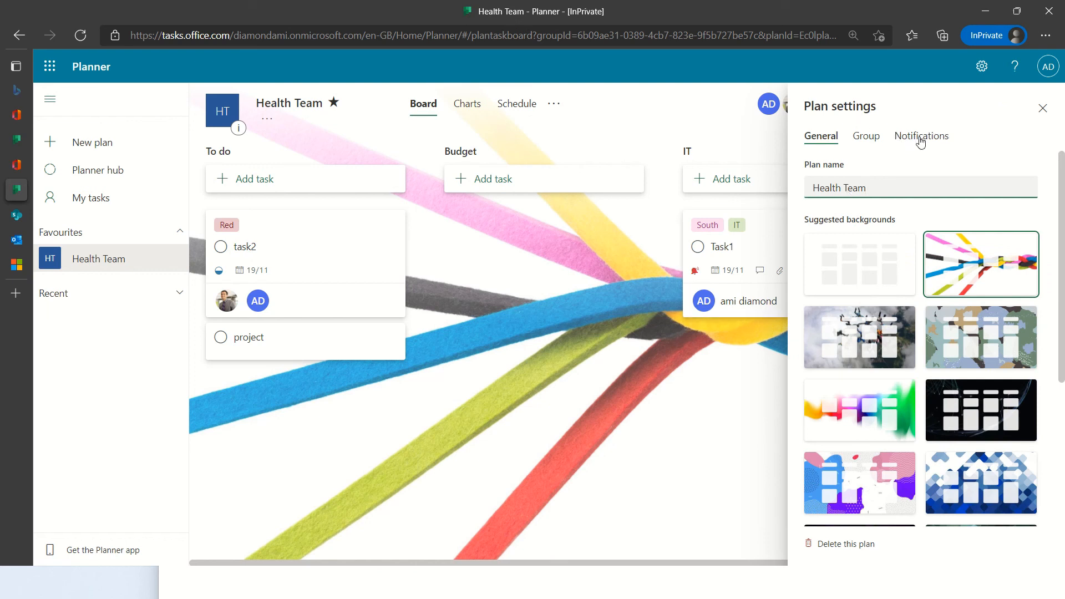
click(862, 143)
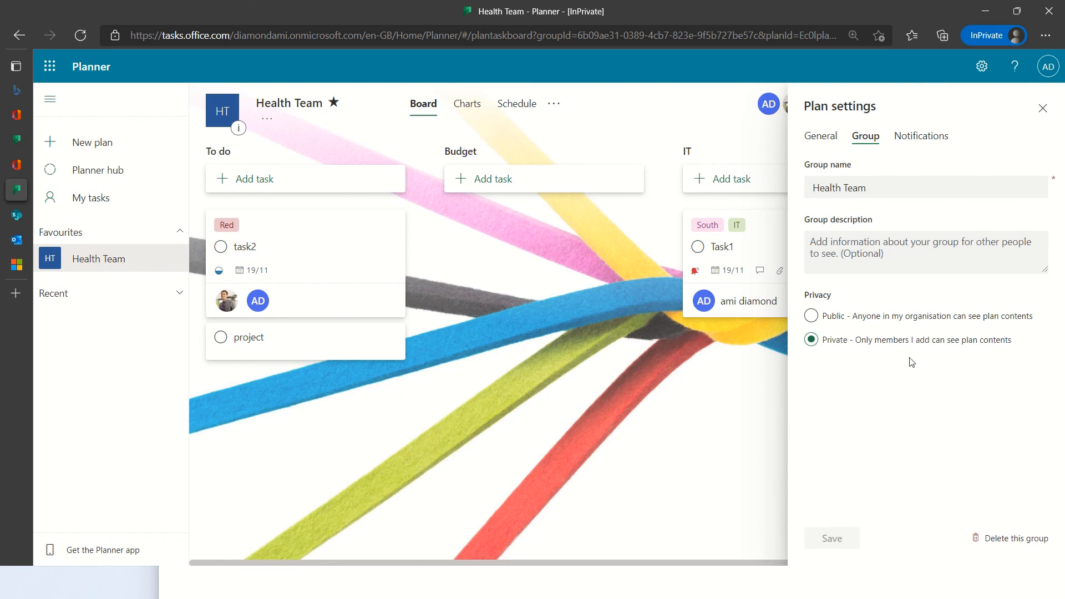
click(914, 145)
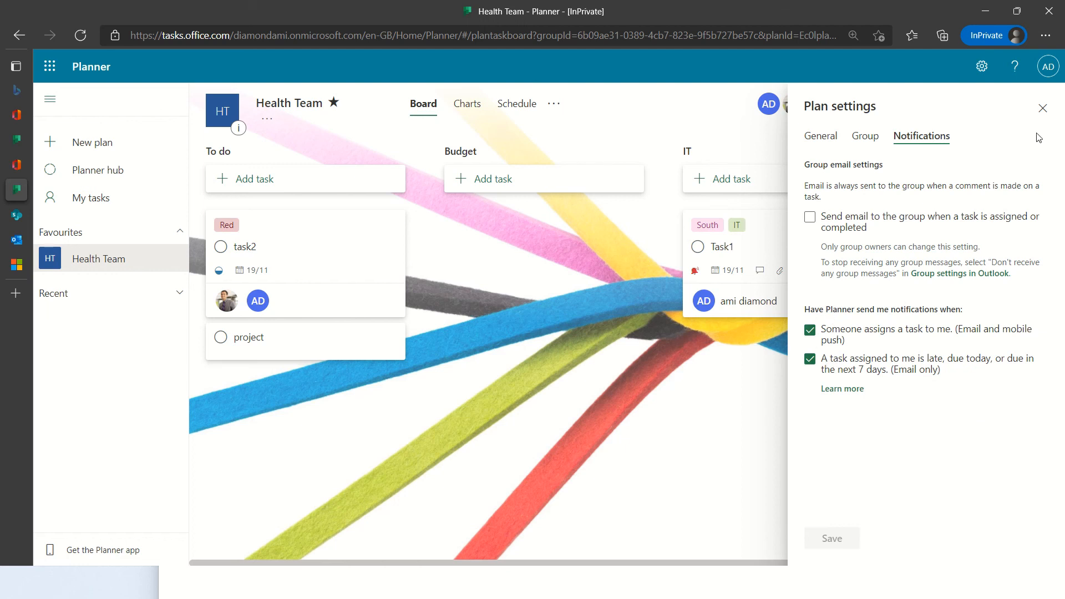
click(1043, 110)
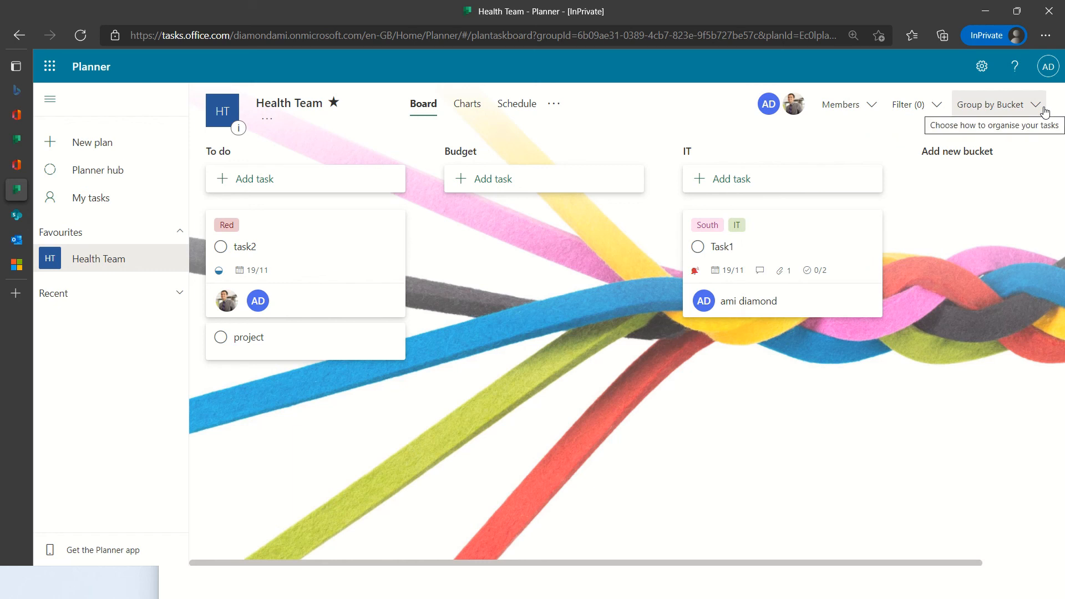
click(554, 104)
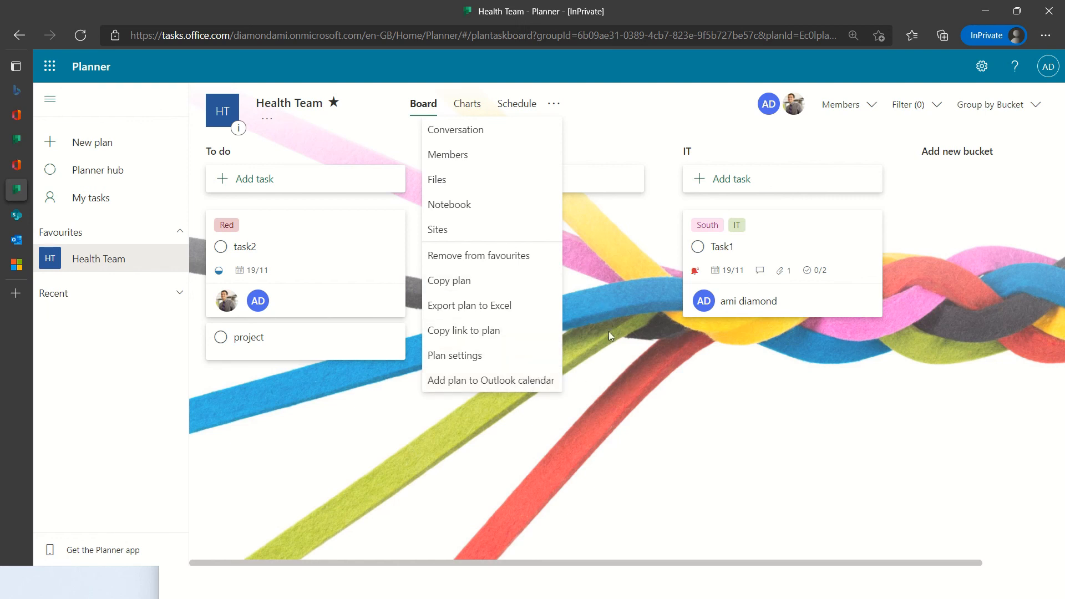
right_click(616, 363)
click(1004, 242)
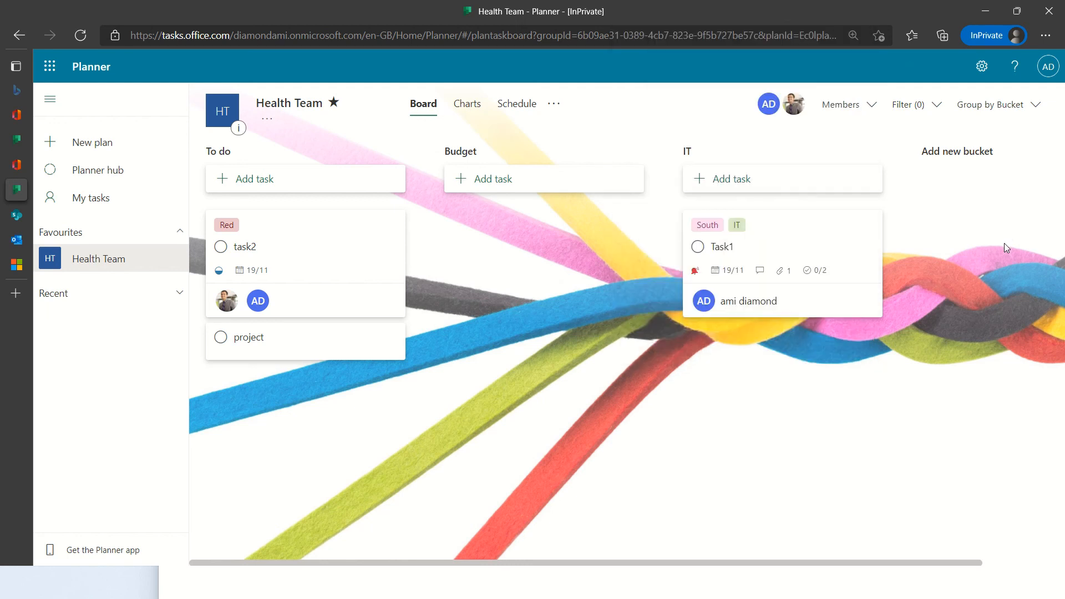
right_click(1004, 243)
click(967, 200)
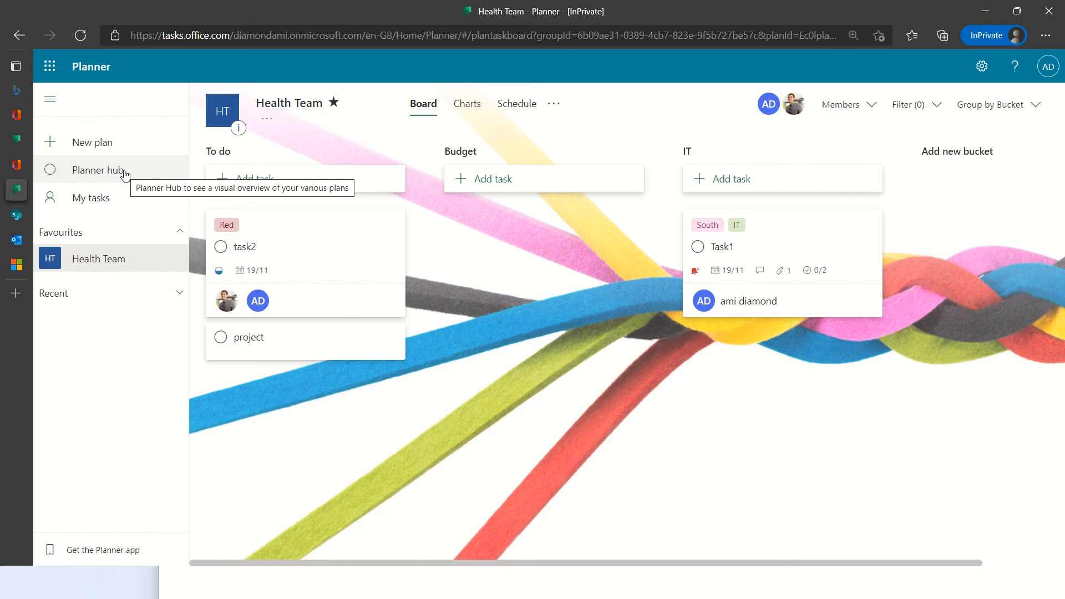
- Show the board of all tasks assigned to the signed-in account across plans
click(95, 201)
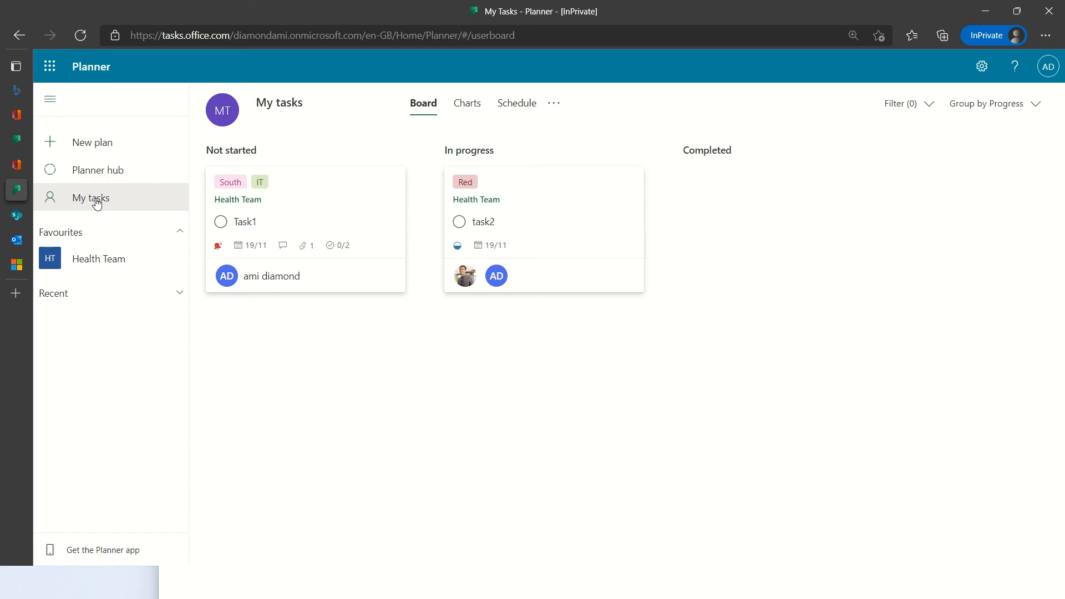
mouse_move(609, 3)
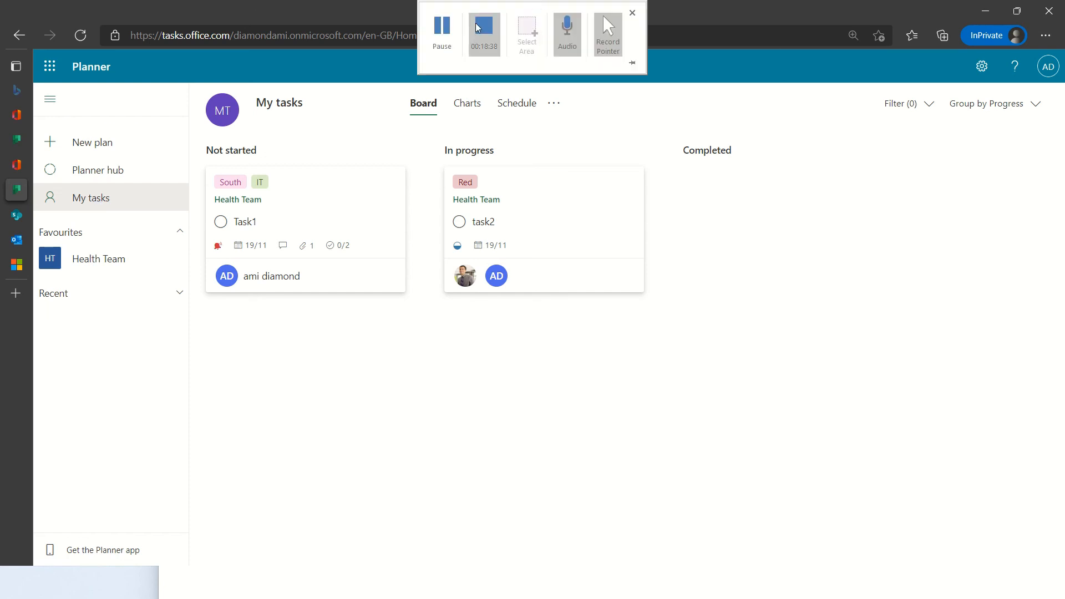